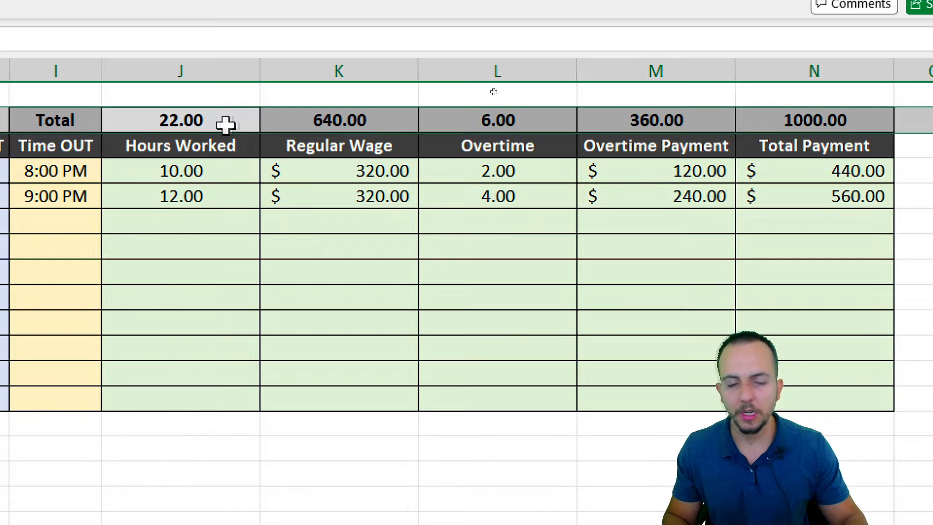
Examine the Hours Worked, Regular Wage, Overtime, Overtime Payment and Total Payment columns of the finished timesheet
click(221, 168)
drag(222, 169, 196, 396)
click(194, 198)
key(ctrl+space)
click(343, 217)
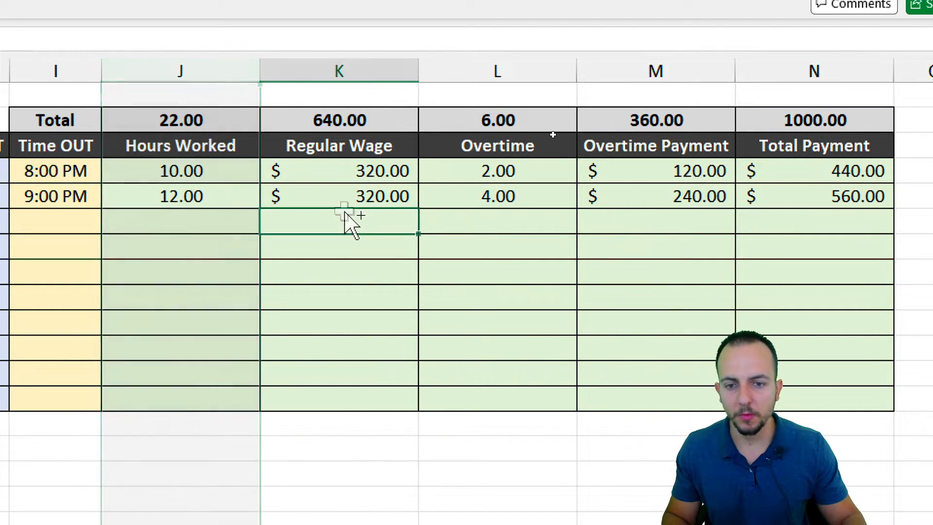
key(ctrl+space)
click(495, 222)
key(ctrl+space)
click(645, 222)
key(ctrl+space)
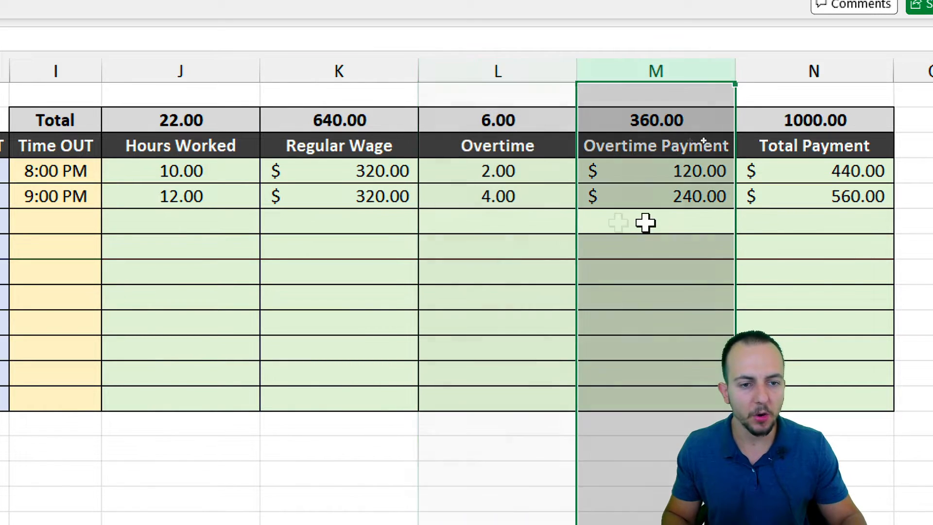
click(816, 193)
key(ctrl+space)
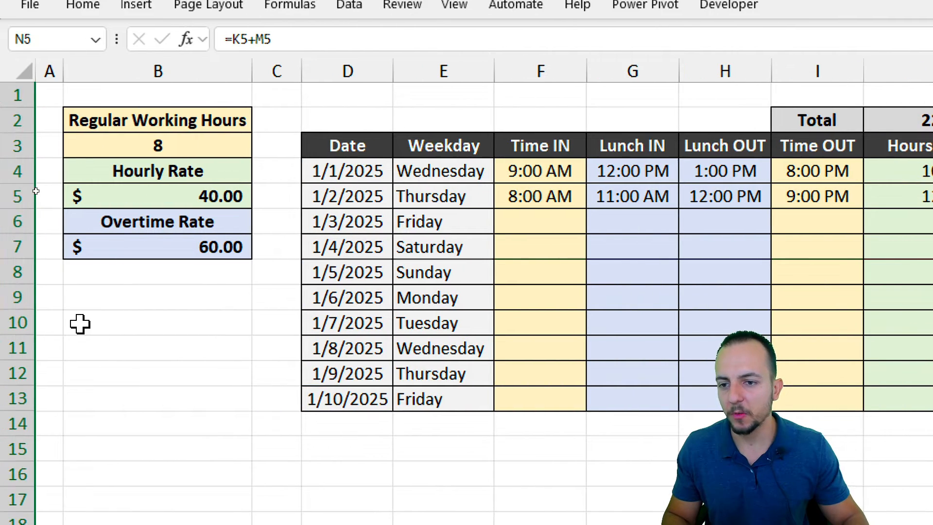
Review the regular working hours, the hourly rate and the overtime rate formula in B7 of the finished timesheet
click(356, 146)
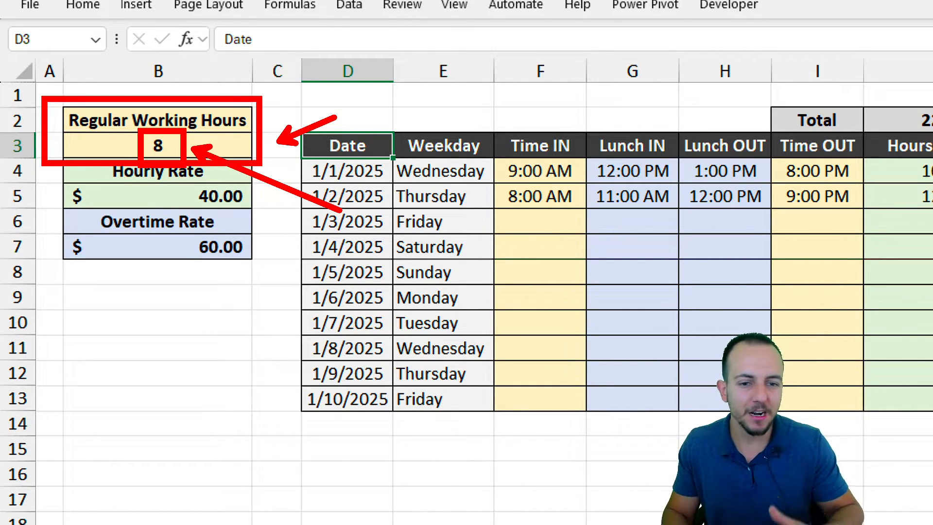
mouse_move(167, 175)
mouse_down()
mouse_move(162, 202)
mouse_move(170, 202)
mouse_up()
click(170, 201)
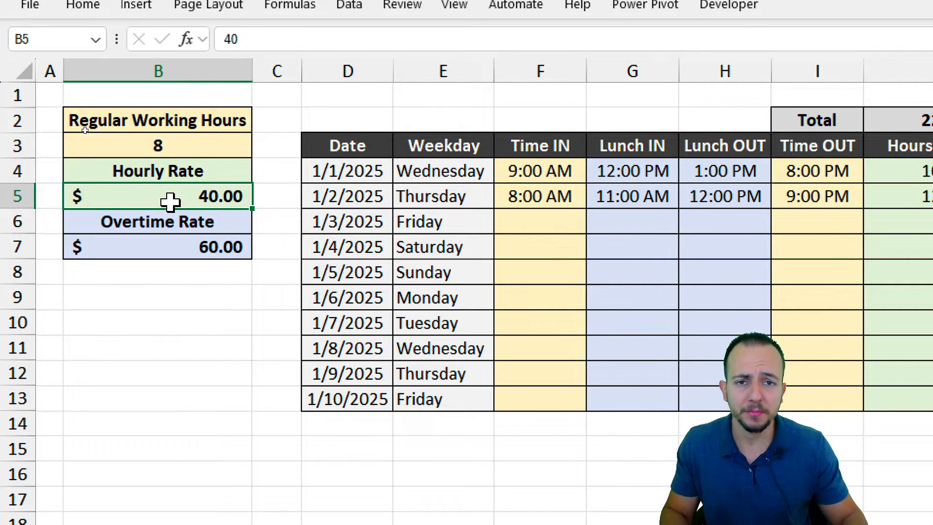
click(174, 253)
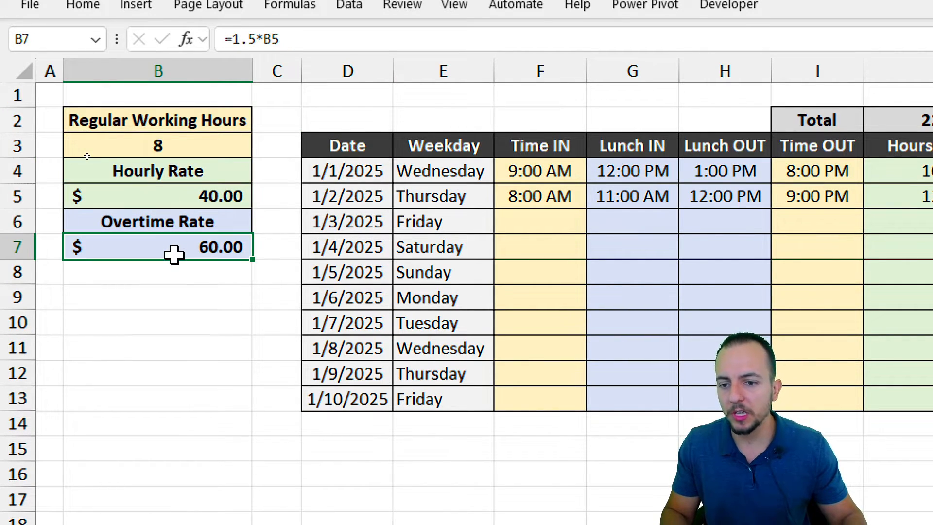
double_click(174, 253)
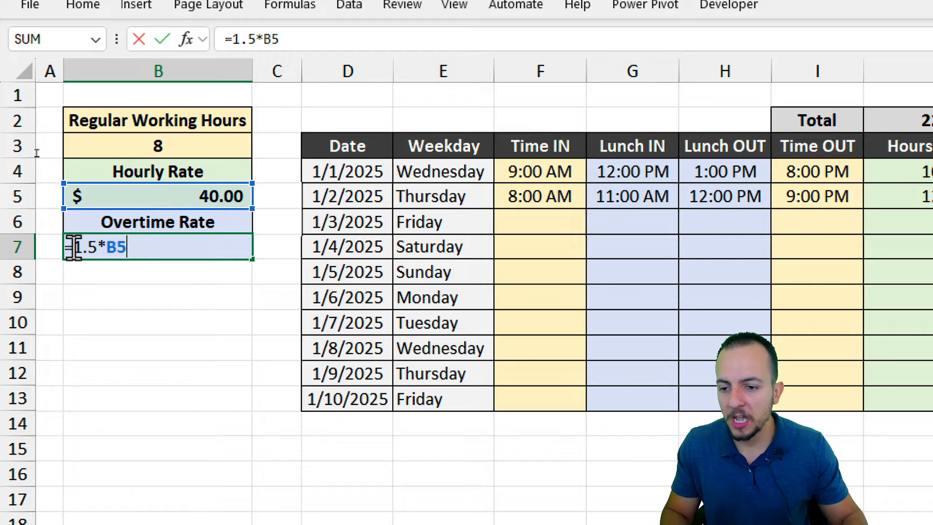
drag(73, 247, 97, 247)
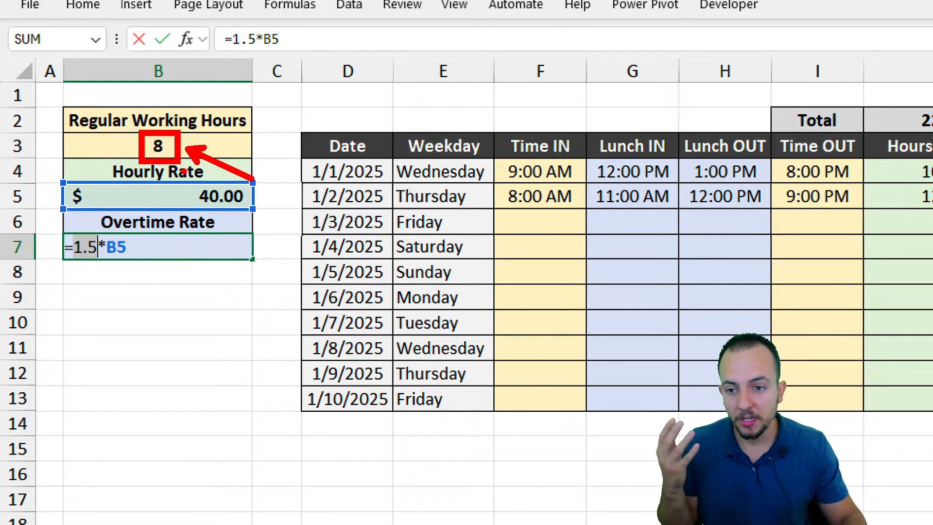
mouse_move(125, 332)
mouse_down()
mouse_move(118, 306)
mouse_move(94, 361)
mouse_up()
drag(159, 327, 145, 341)
drag(75, 388, 202, 382)
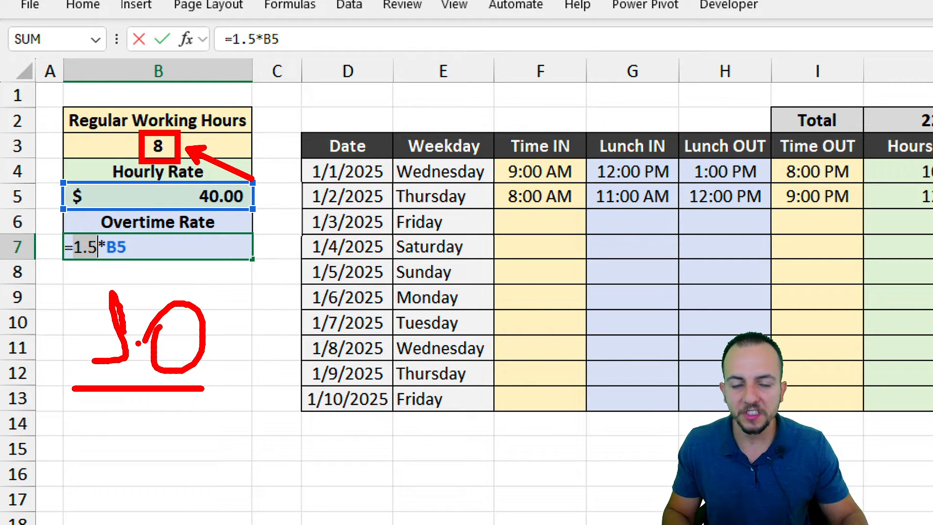
mouse_move(113, 407)
mouse_down()
mouse_move(129, 458)
mouse_move(111, 407)
mouse_up()
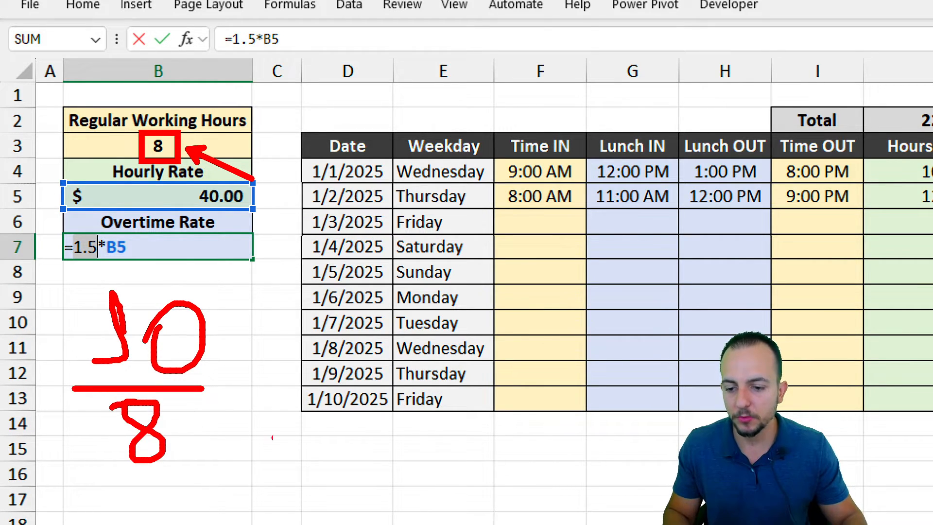
drag(215, 432, 276, 432)
mouse_move(139, 485)
mouse_down()
mouse_move(145, 510)
mouse_move(242, 488)
mouse_up()
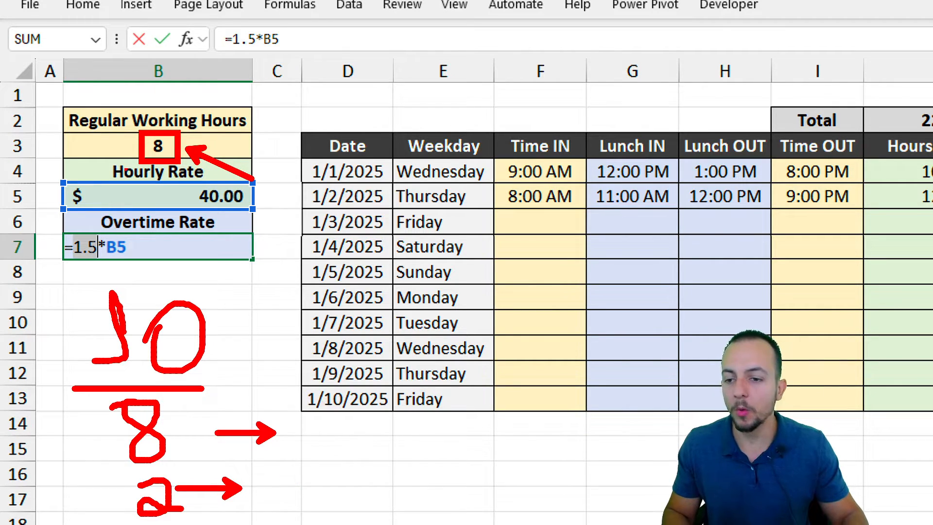
drag(54, 102, 52, 101)
drag(296, 232, 273, 246)
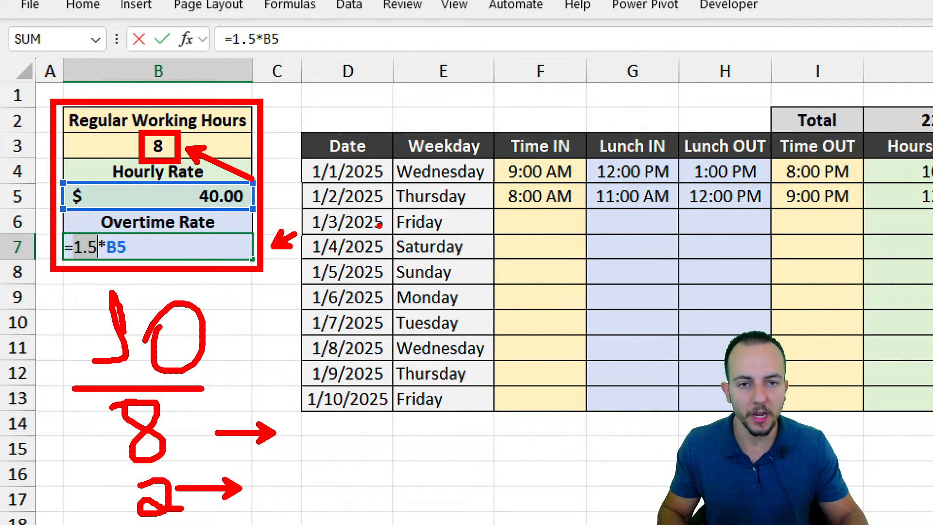
key(Escape)
key(Escape)
click(353, 146)
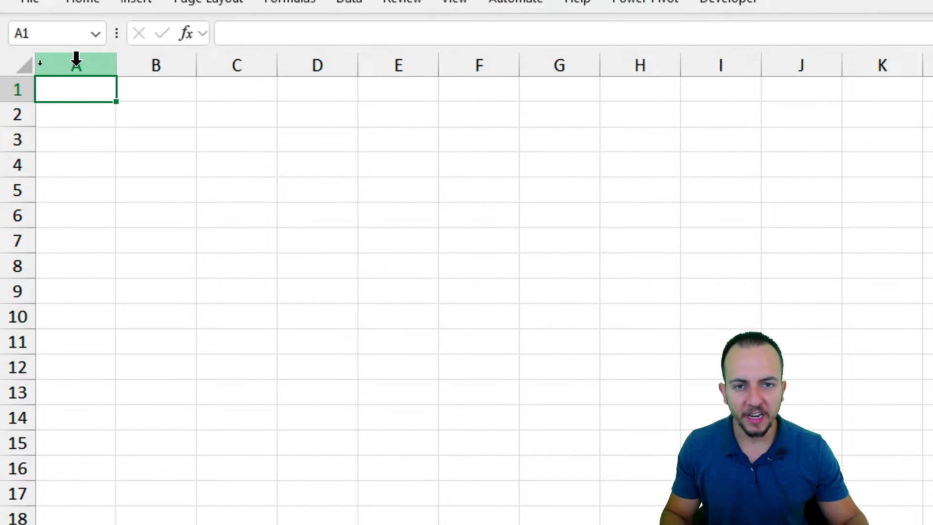
Enter the label "Regular Working Hours" in B2 and the value 8 in B3 of the blank sheet
click(133, 115)
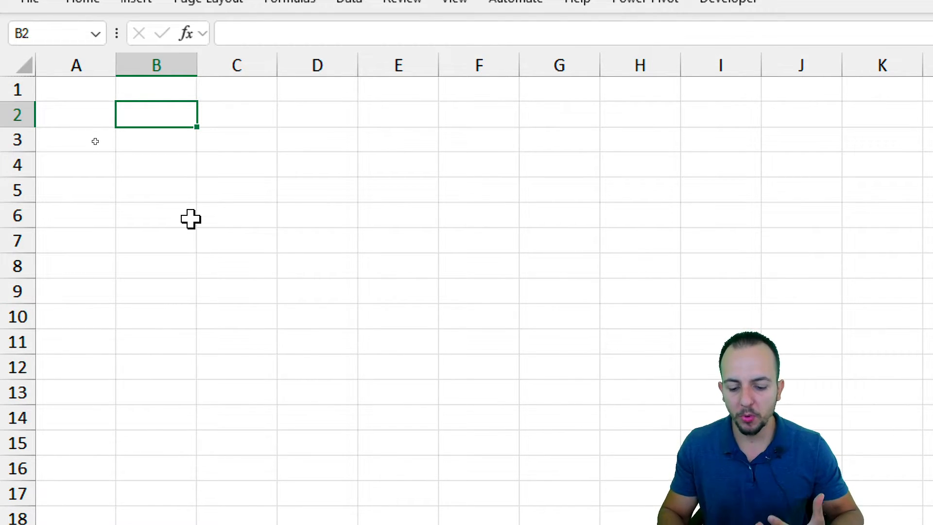
text(Regular Wo)
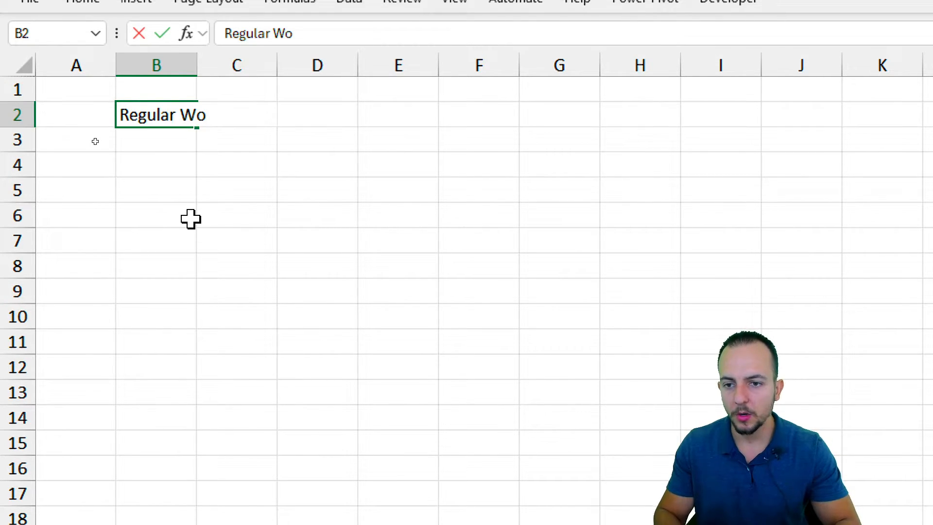
text(rking Hours)
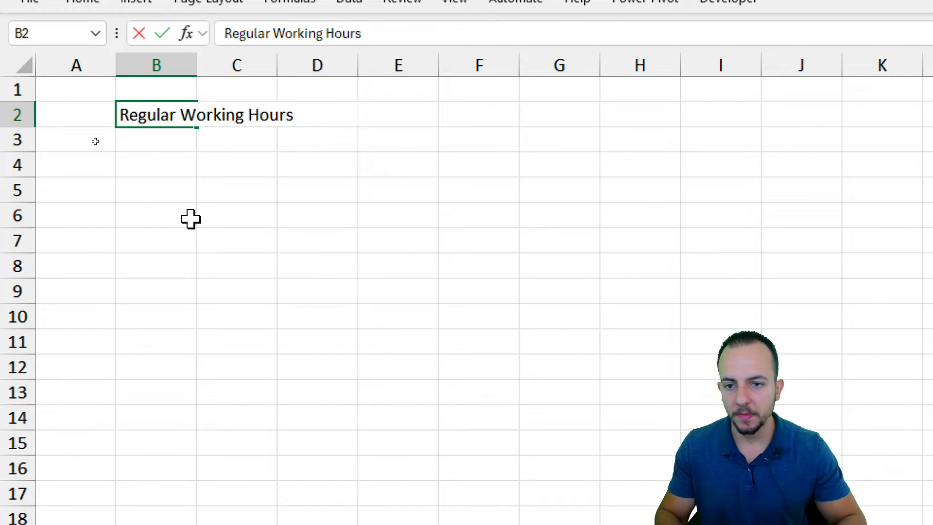
key(Return)
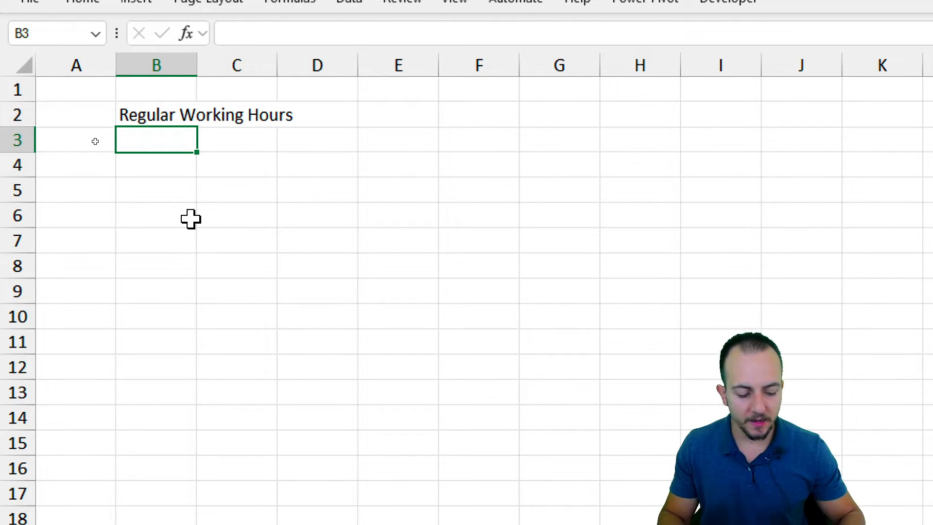
text(8)
key(Return)
Try 12 and 6 as the regular working hours in B3, and set the value back to 8
key(Up)
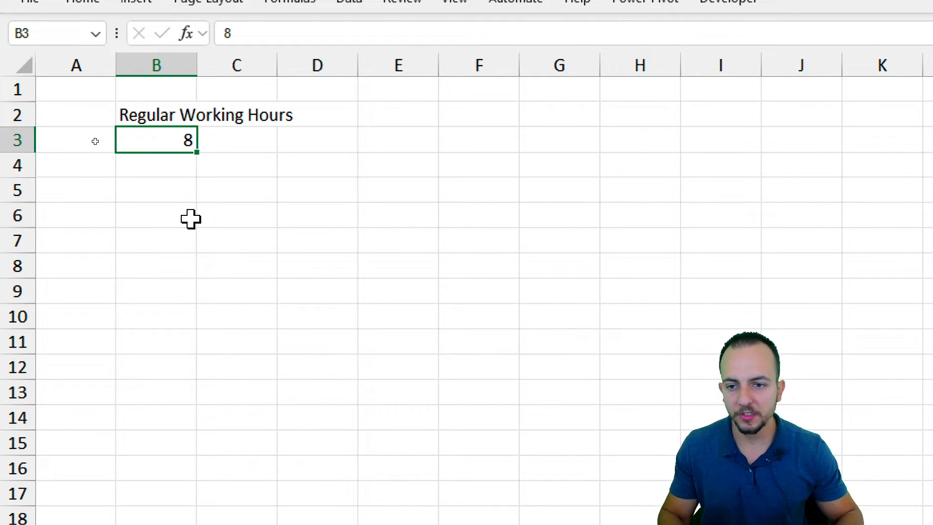
text(12)
key(Return)
key(Up)
text(6)
key(Return)
key(Up)
text(8)
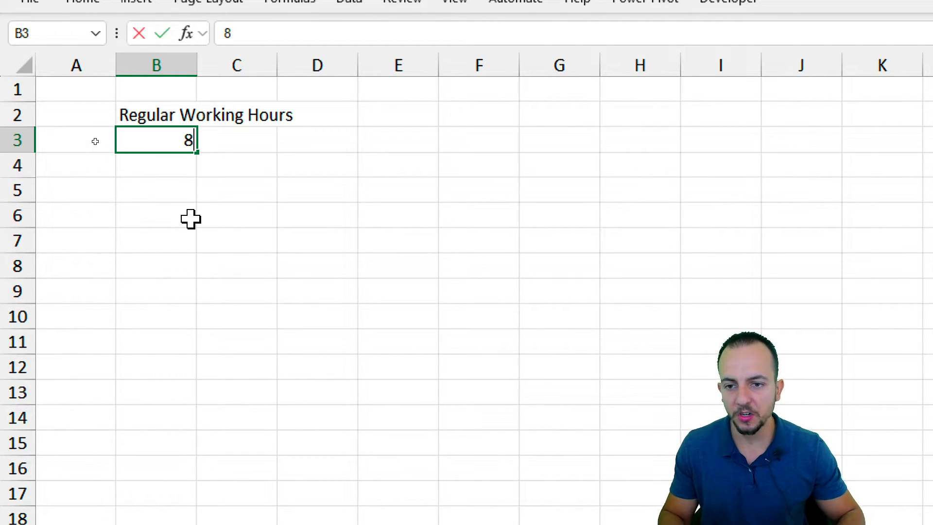
key(Return)
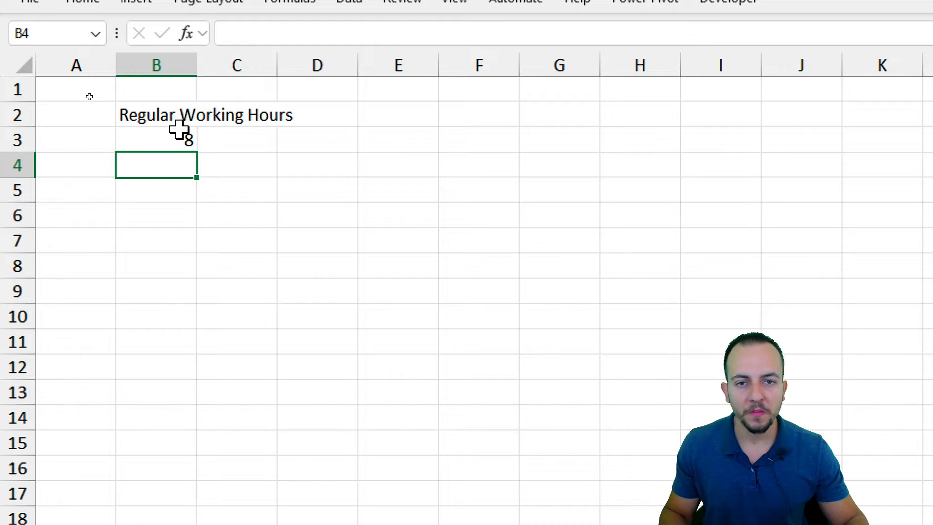
Enter the label "Hourly Rate" in B4 and the value 40 in B5
drag(180, 119, 174, 144)
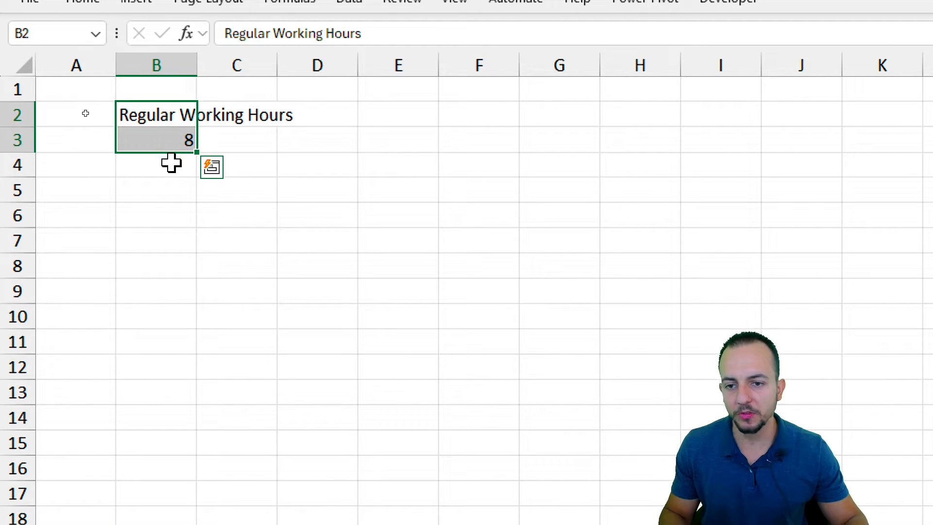
click(171, 163)
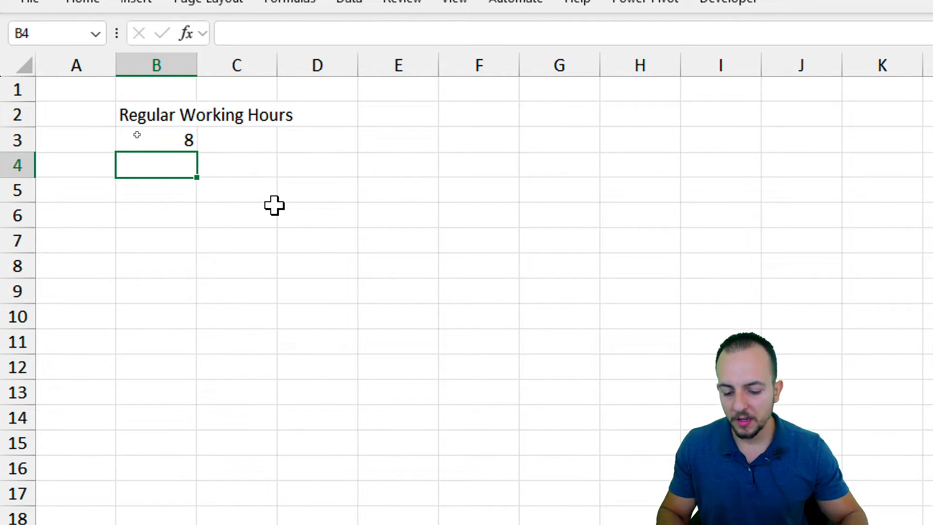
text(Hourly R)
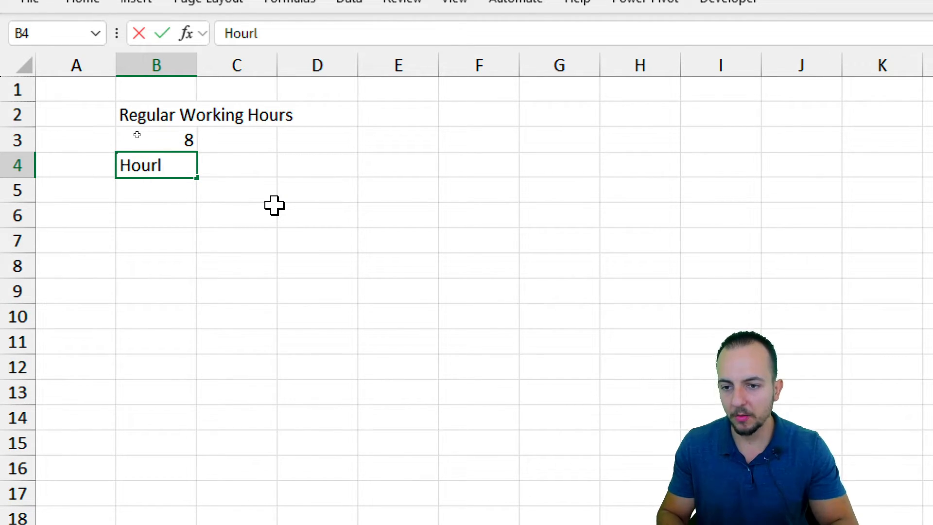
text(ate)
key(Return)
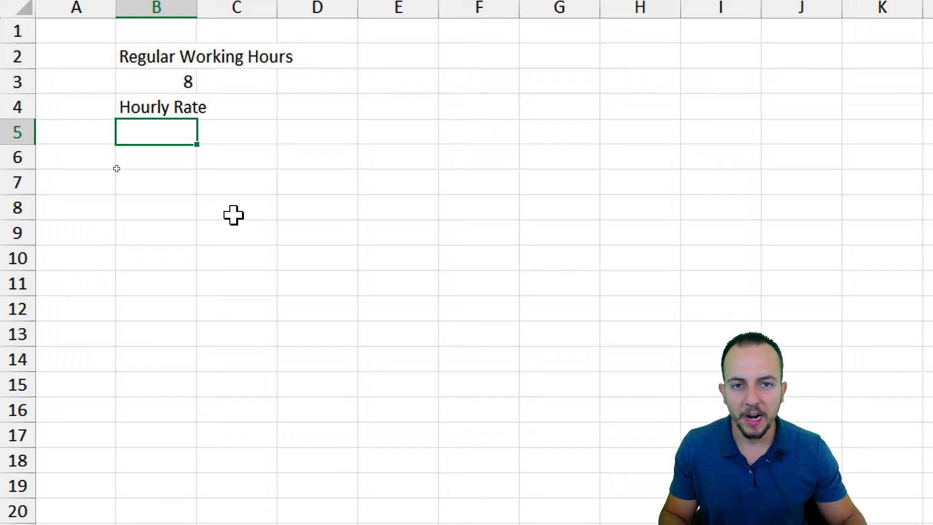
text(40)
key(Return)
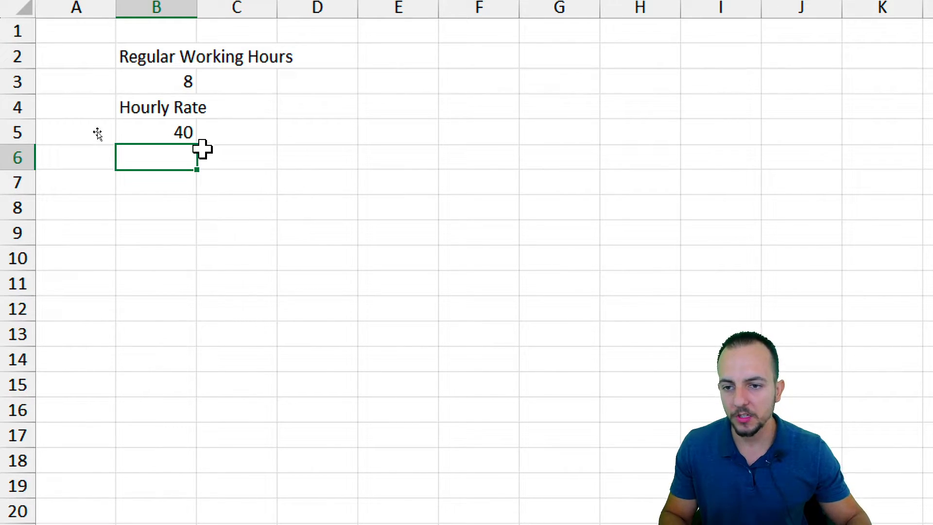
Apply the dollar accounting number format to the hourly rate in B5
click(159, 137)
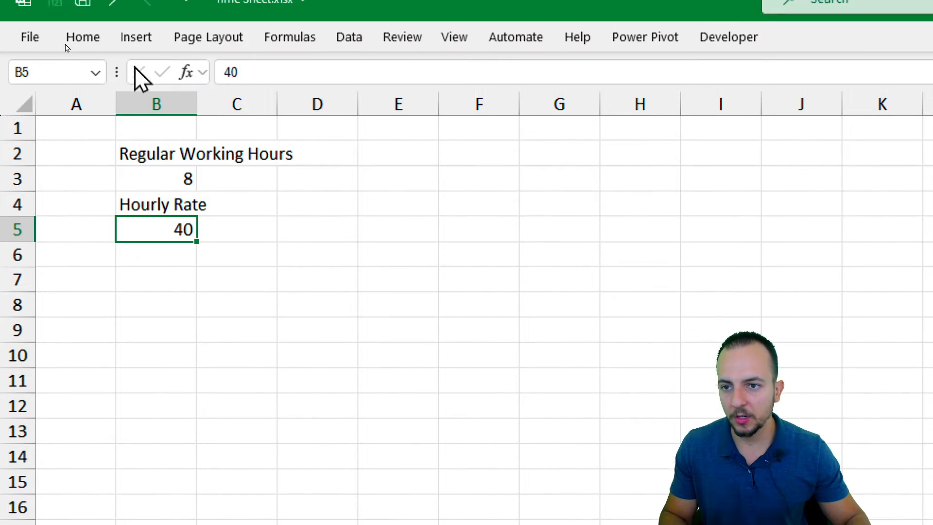
click(90, 69)
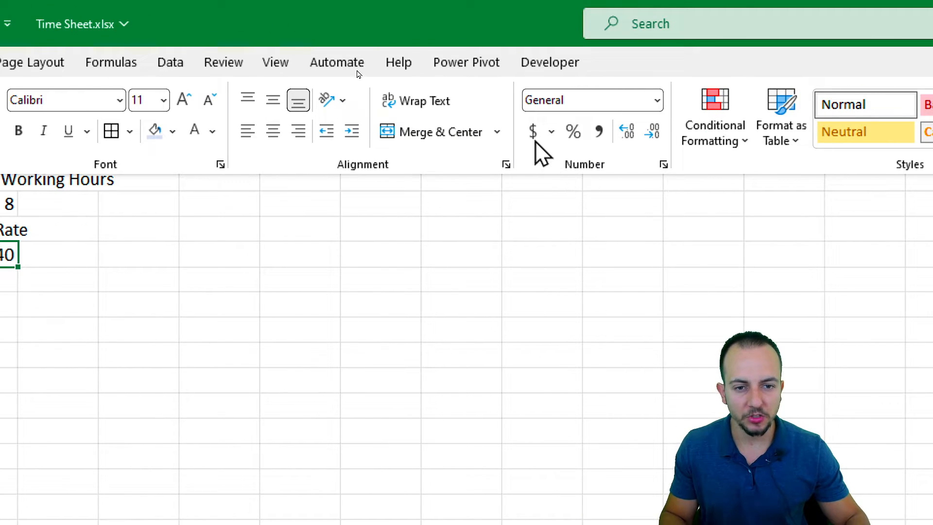
click(534, 138)
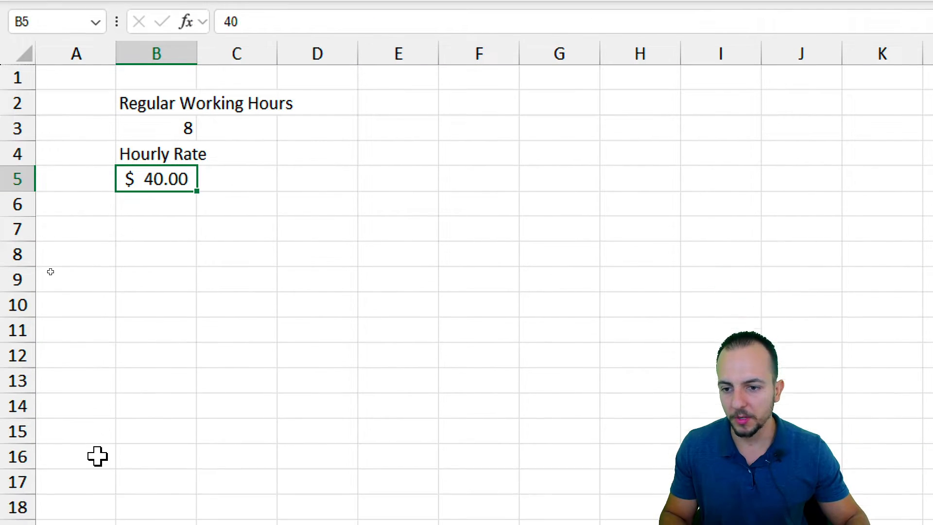
Enter the label "Overtime Rate" in B6, below the hourly rate
click(156, 178)
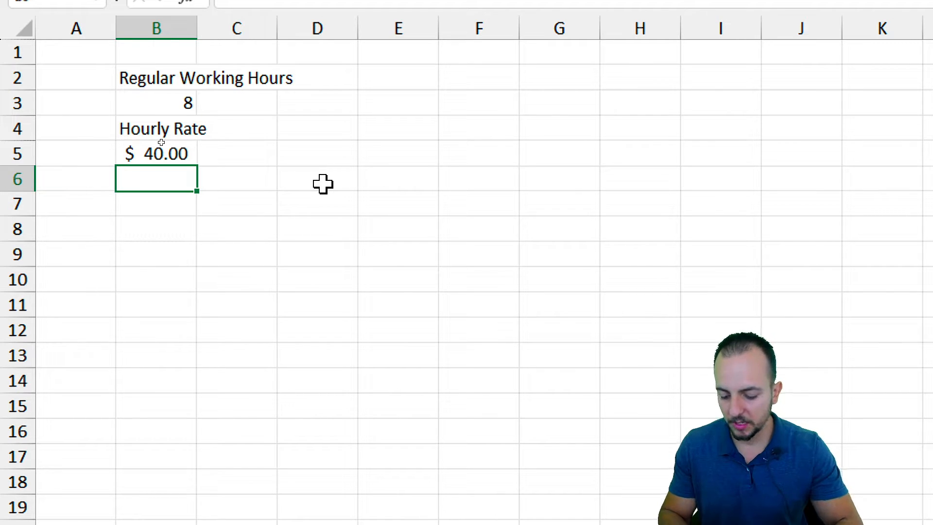
text(Overtime Ra)
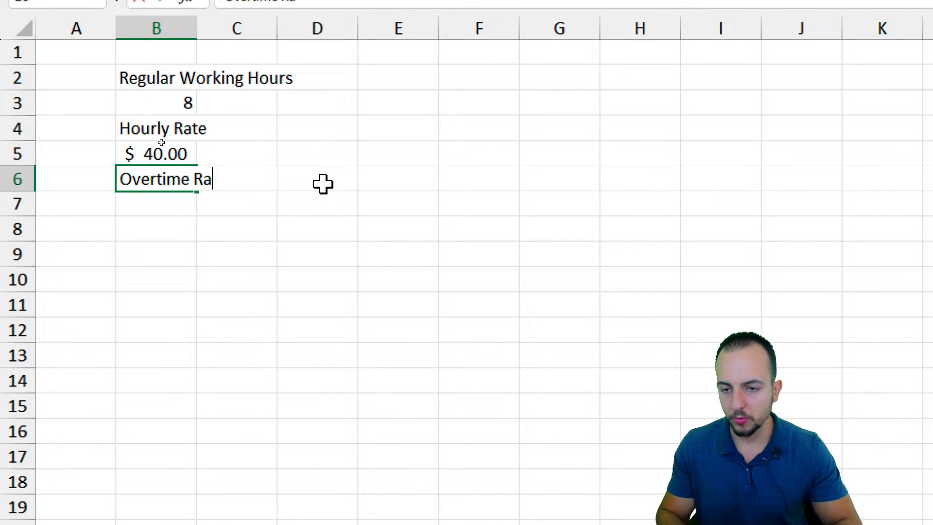
text(t)
key(Return)
key(Up)
key(F2)
text(e)
key(Return)
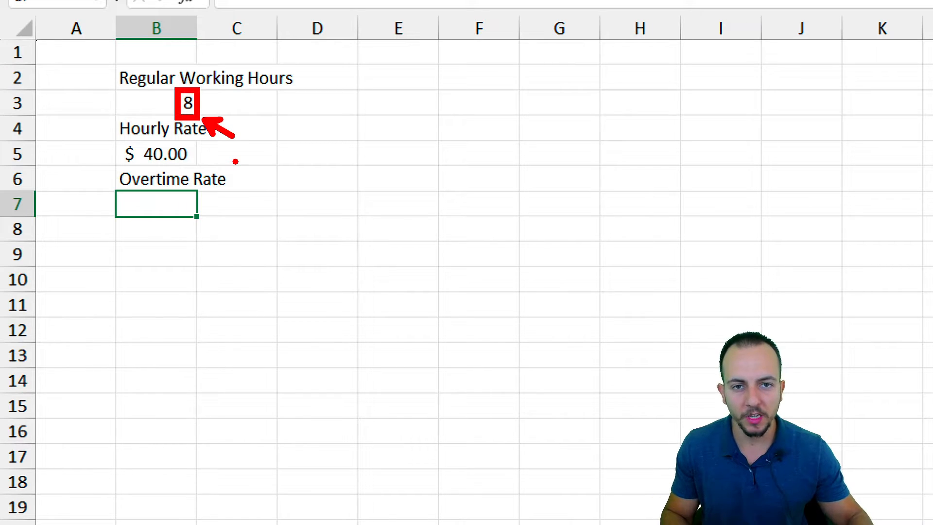
mouse_move(356, 187)
mouse_down()
mouse_move(377, 197)
mouse_move(338, 240)
mouse_up()
drag(400, 167, 448, 247)
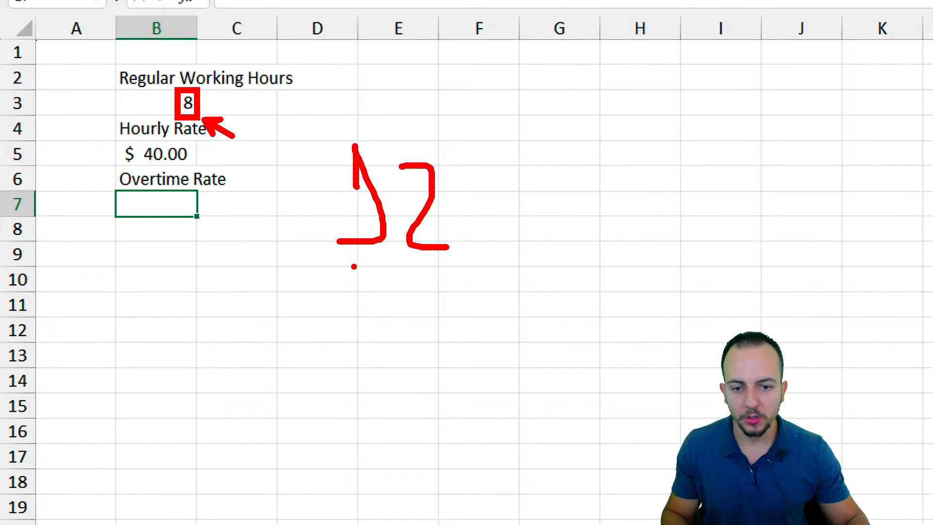
drag(353, 266, 484, 268)
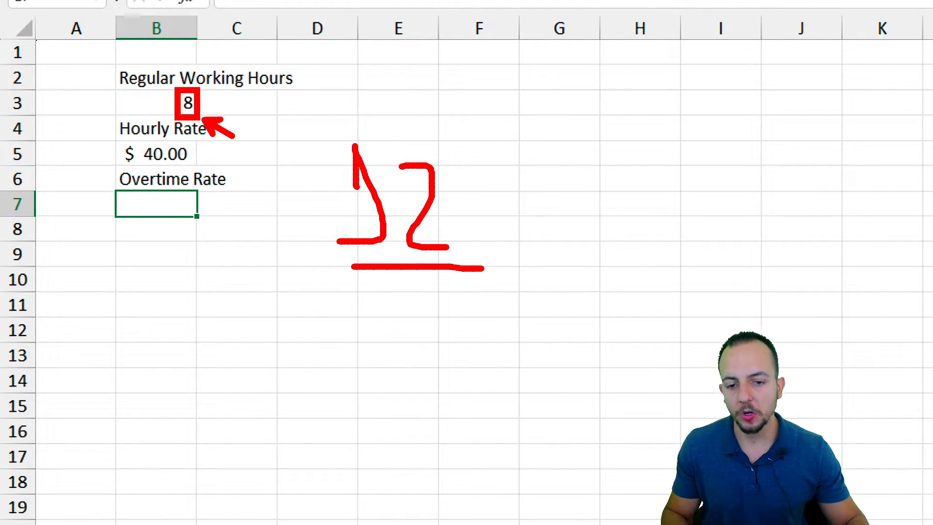
drag(424, 375, 372, 442)
mouse_move(293, 305)
mouse_down()
mouse_move(376, 380)
mouse_move(442, 460)
mouse_up()
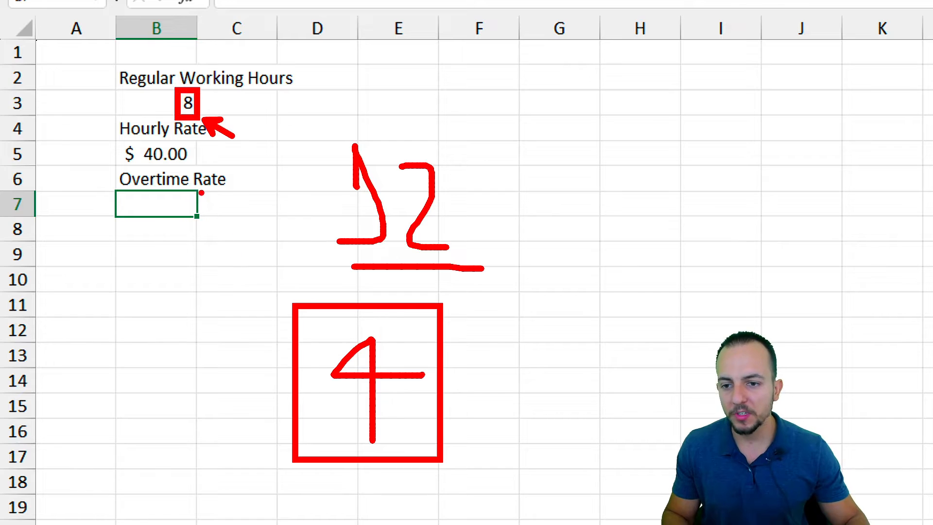
drag(113, 131, 197, 170)
drag(307, 208, 344, 227)
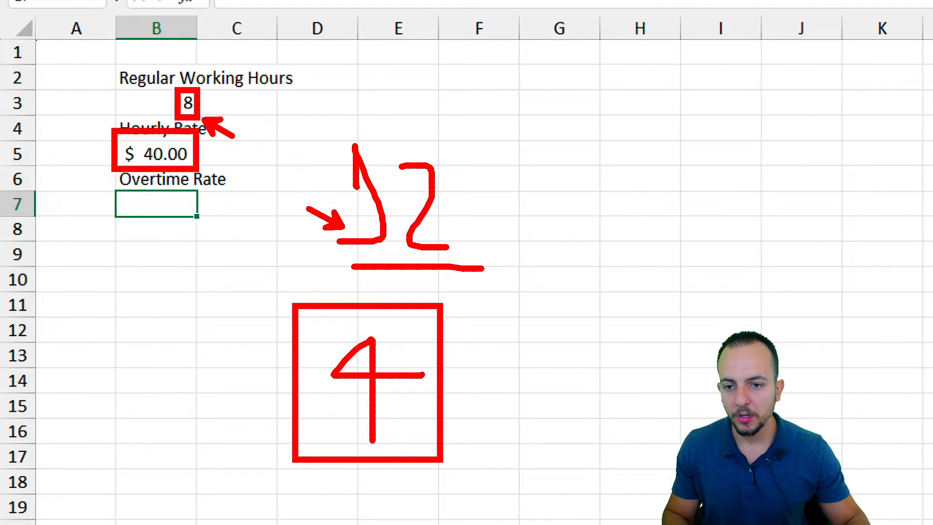
drag(213, 163, 342, 226)
key(ctrl+z)
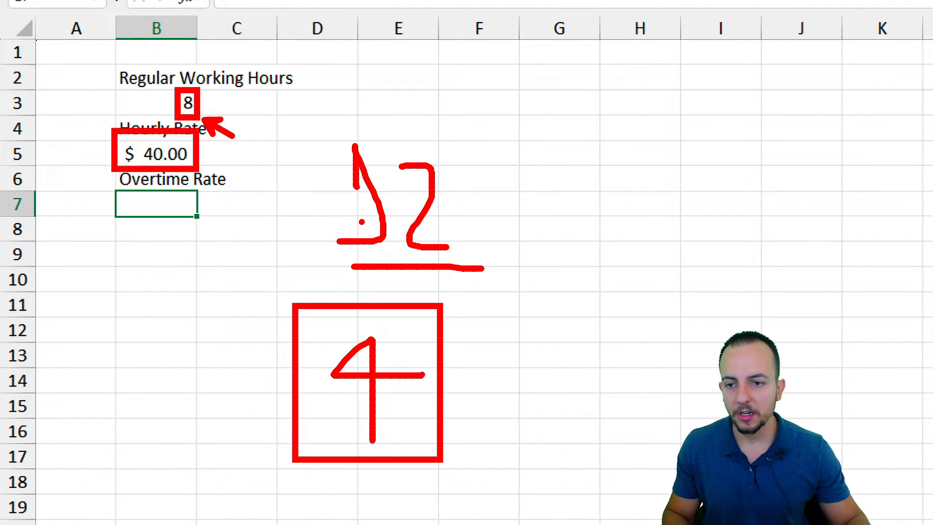
drag(203, 168, 238, 138)
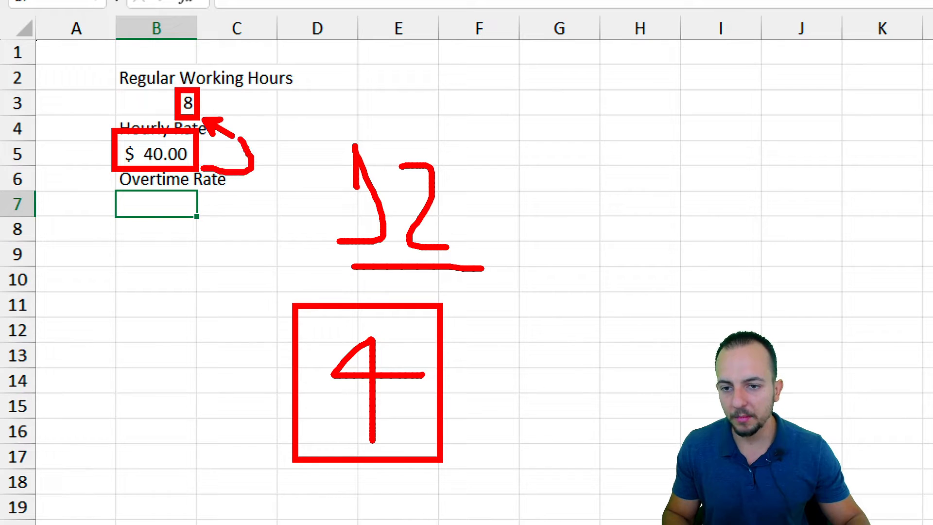
key(ctrl+z)
key(ctrl+z)
key(ctrl+z)
key(ctrl+z)
key(ctrl+z)
key(ctrl+z)
key(ctrl+z)
key(ctrl+z)
key(ctrl+z)
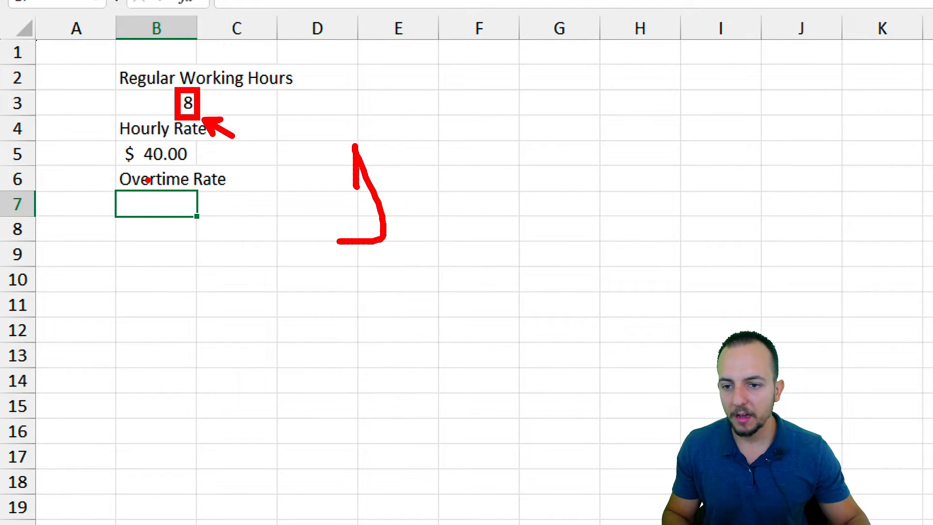
drag(105, 163, 244, 195)
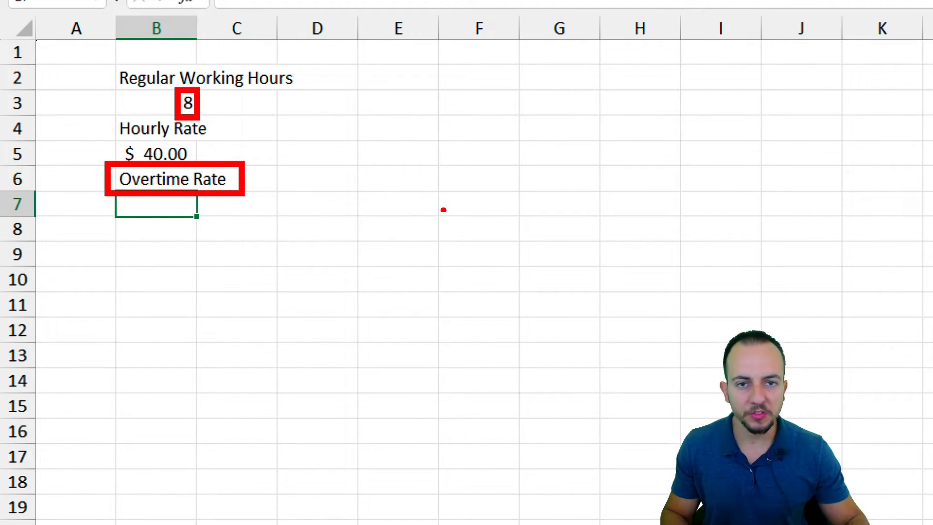
key(Escape)
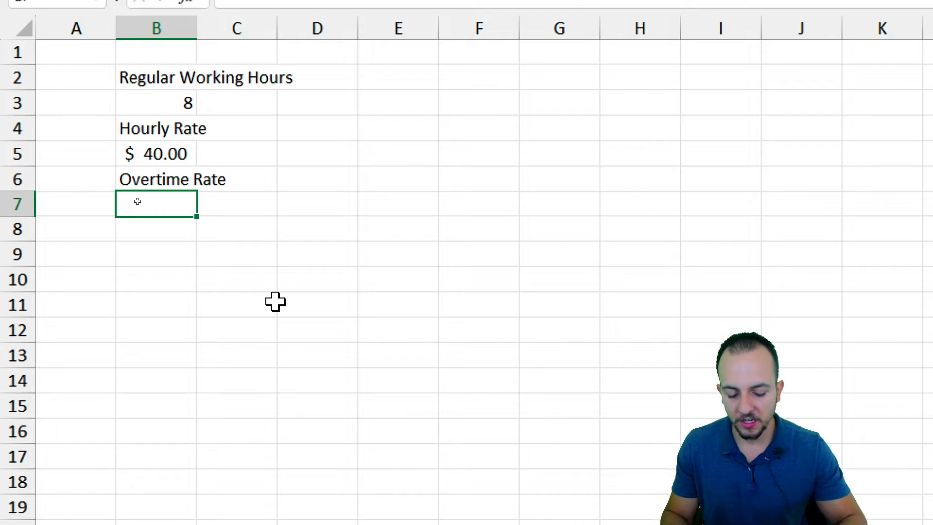
Calculate the overtime rate in B7 as 1.5 times the hourly rate in B5, using the formula =1.5*B5
text(.5)
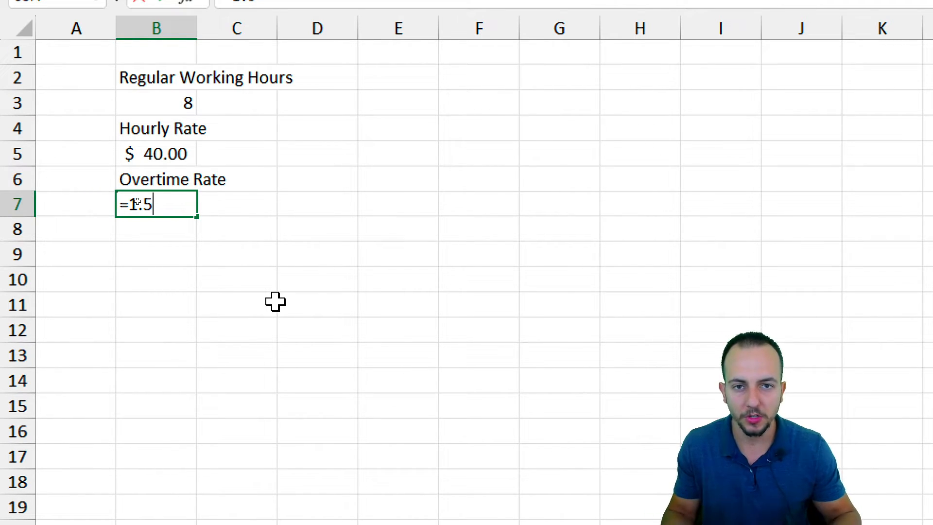
text(*)
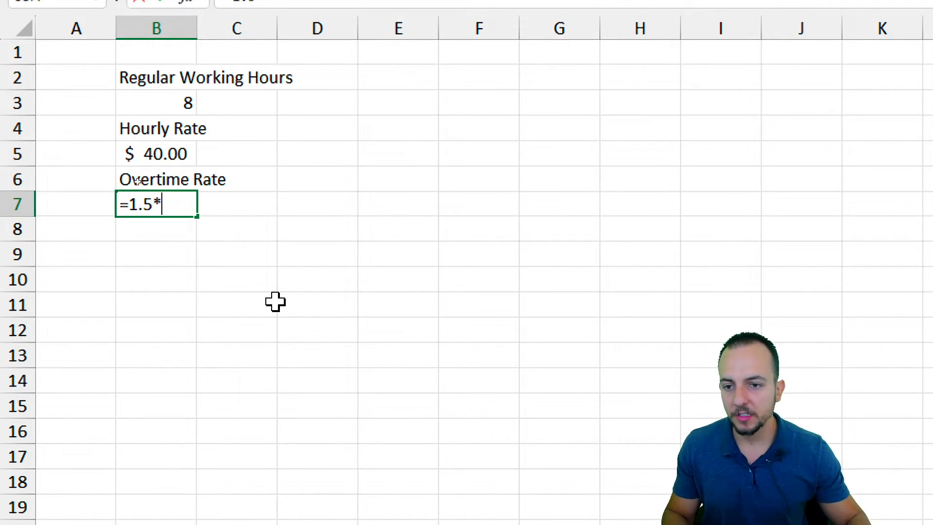
click(168, 146)
key(Return)
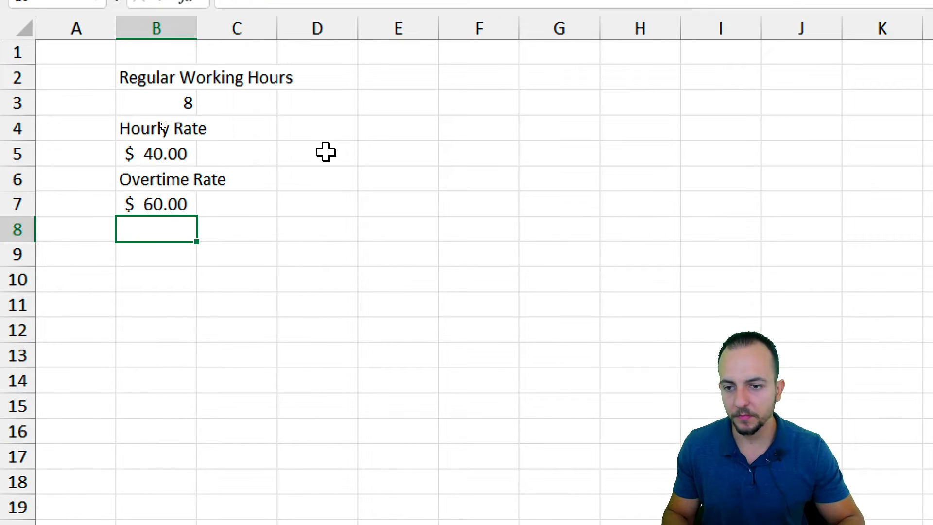
click(251, 306)
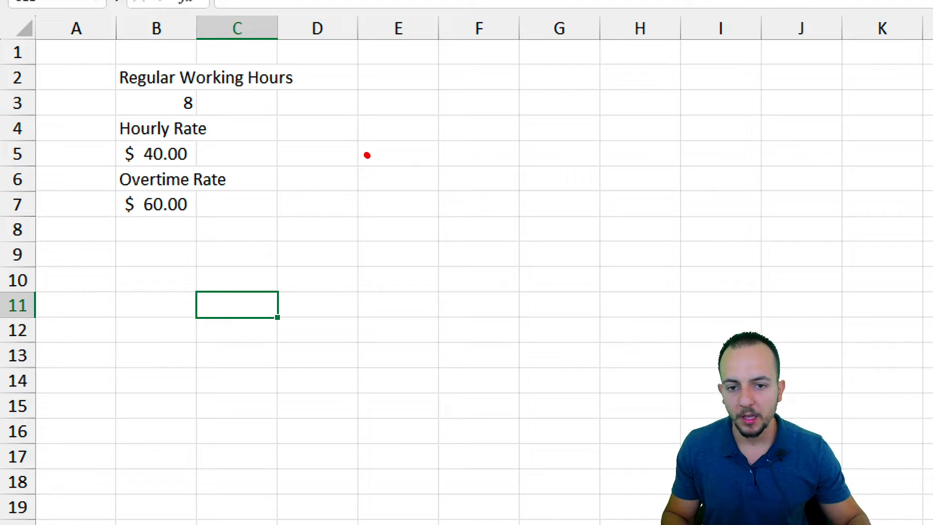
drag(366, 155, 348, 206)
mouse_move(406, 140)
mouse_down()
mouse_move(440, 145)
mouse_move(461, 193)
mouse_up()
drag(345, 226, 509, 218)
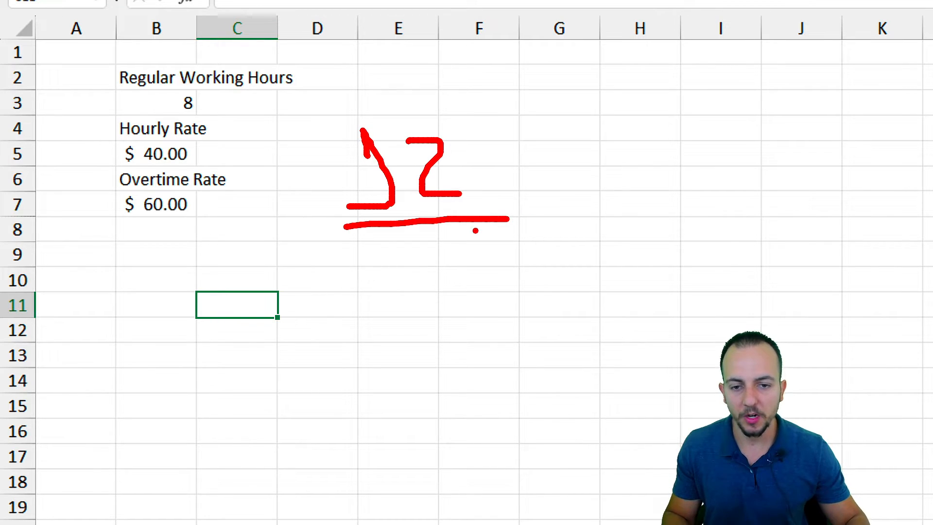
key(ctrl+z)
key(ctrl+z)
key(ctrl+z)
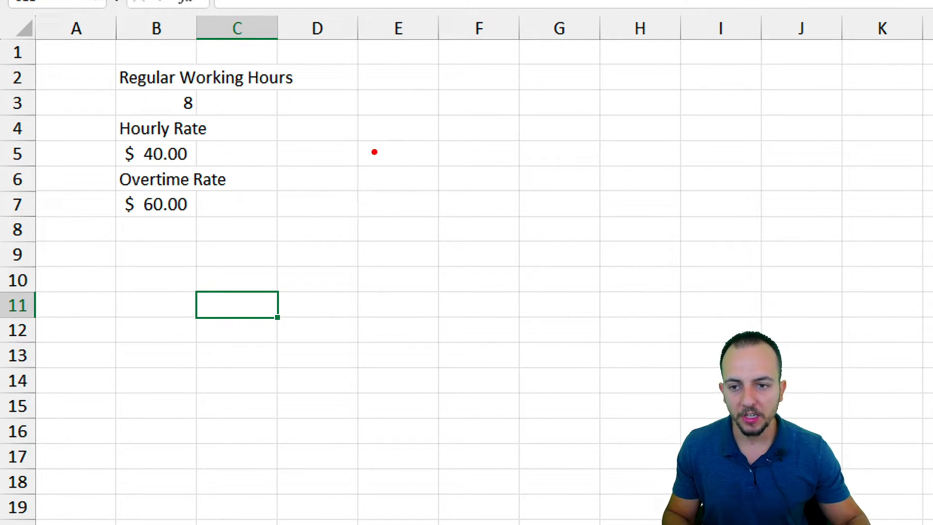
mouse_move(386, 160)
mouse_down()
mouse_move(336, 145)
mouse_move(357, 218)
mouse_up()
mouse_move(408, 157)
mouse_down()
mouse_move(433, 155)
mouse_move(392, 162)
mouse_up()
drag(440, 181, 438, 200)
mouse_move(505, 115)
mouse_down()
mouse_move(488, 131)
mouse_move(483, 112)
mouse_up()
drag(350, 251, 499, 232)
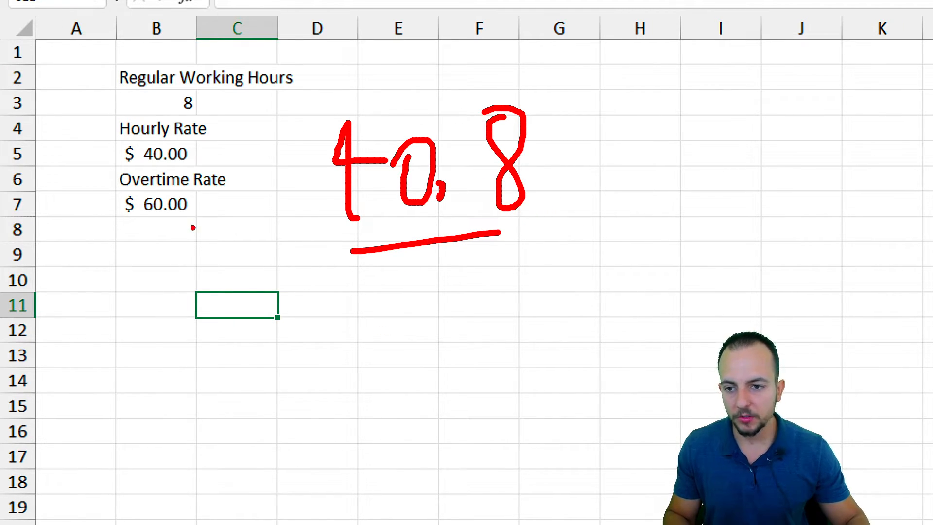
mouse_move(337, 304)
mouse_down()
mouse_move(313, 343)
mouse_move(342, 357)
mouse_up()
mouse_move(407, 301)
mouse_down()
mouse_move(399, 335)
mouse_move(408, 303)
mouse_up()
click(463, 335)
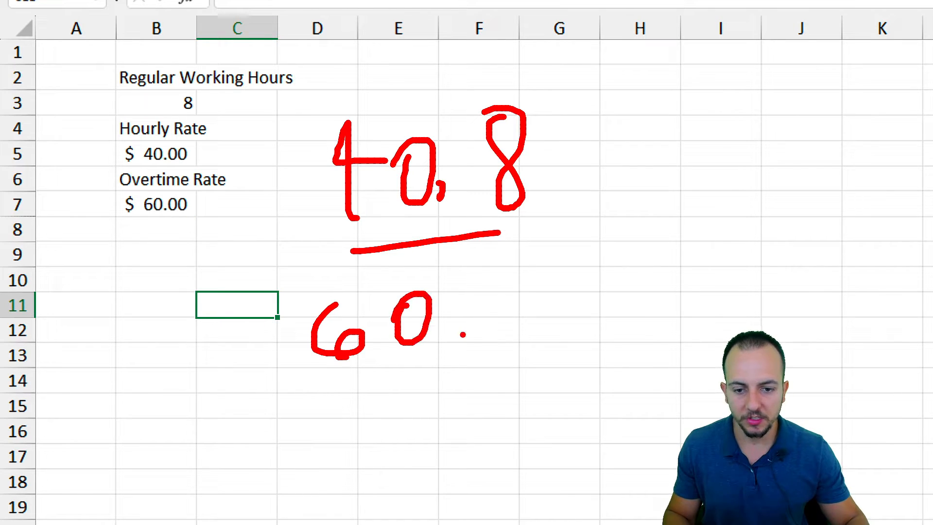
drag(527, 268, 539, 294)
drag(526, 272, 535, 335)
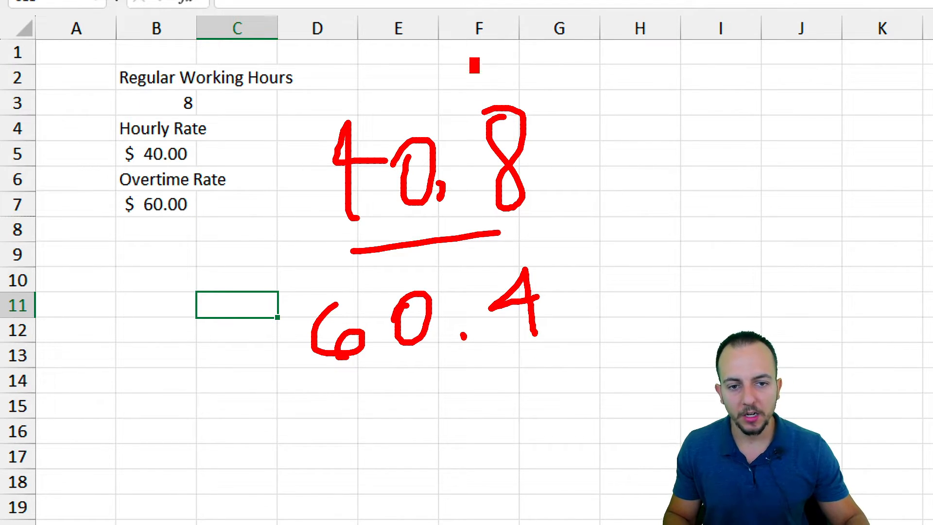
drag(470, 59, 576, 343)
drag(501, 381, 474, 438)
drag(536, 388, 566, 444)
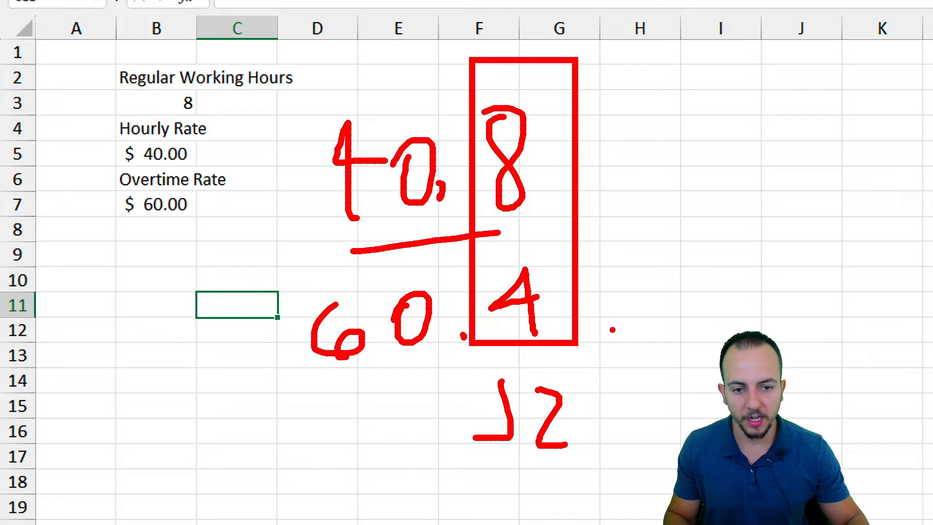
drag(103, 159, 251, 189)
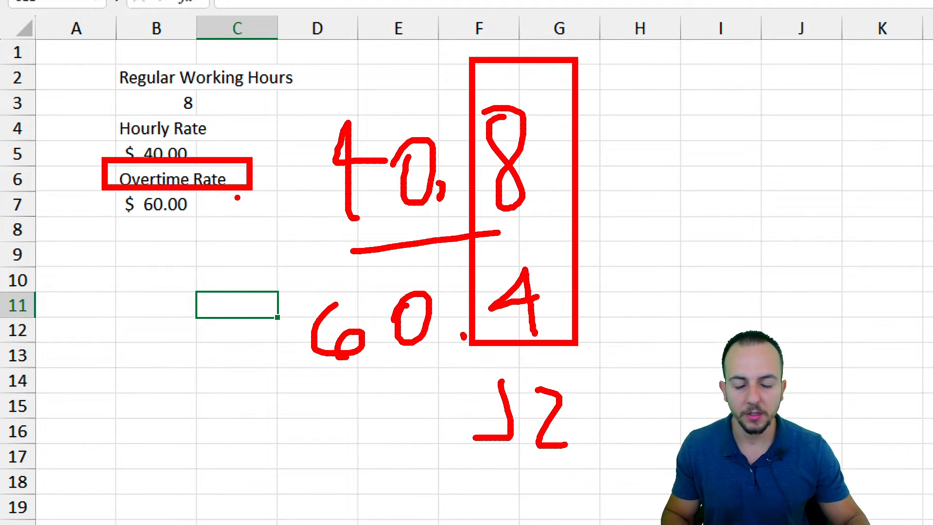
key(Escape)
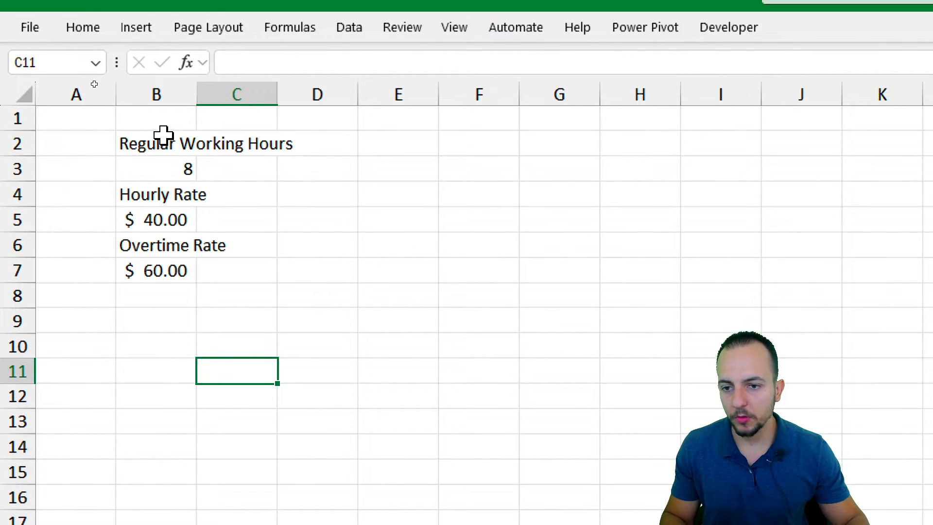
Fill the Regular Working Hours label and its value in B2:B3 with the lightest gold theme colour
mouse_move(160, 144)
mouse_down()
mouse_move(156, 156)
mouse_move(156, 147)
mouse_up()
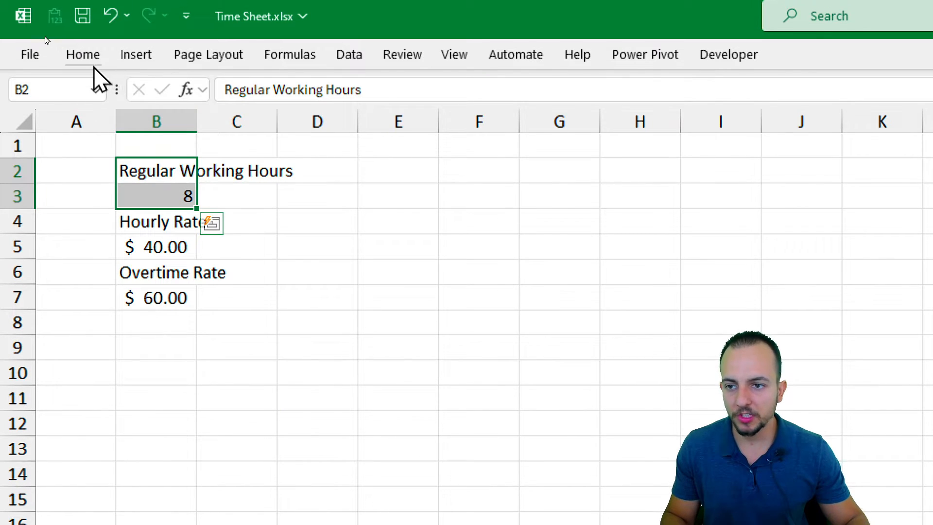
click(82, 28)
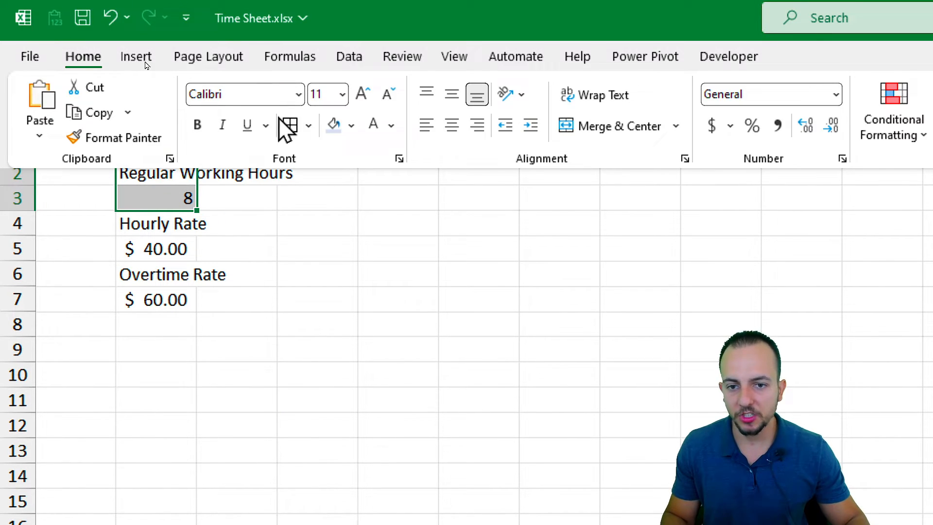
click(357, 125)
click(456, 209)
Fill the Hourly Rate label and its value in B4:B5 with the lightest green theme colour
click(163, 225)
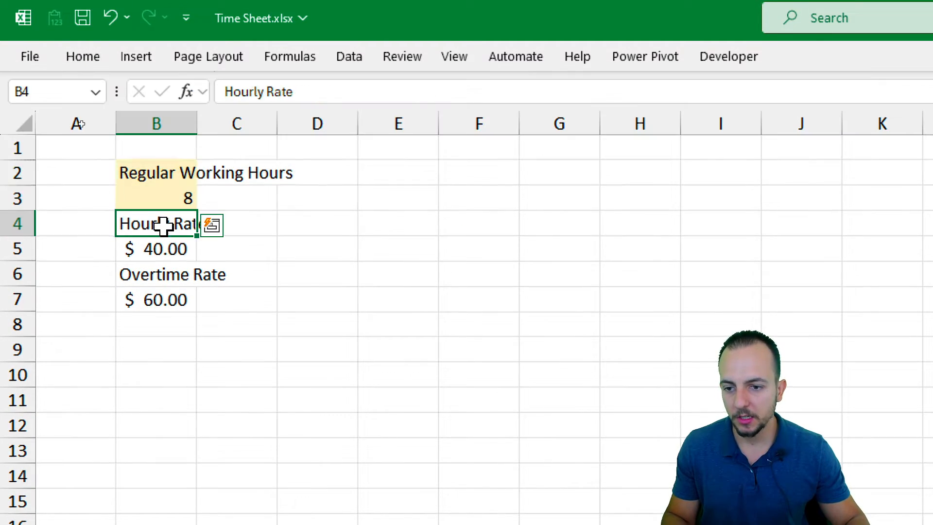
drag(163, 225, 163, 251)
click(82, 57)
click(351, 124)
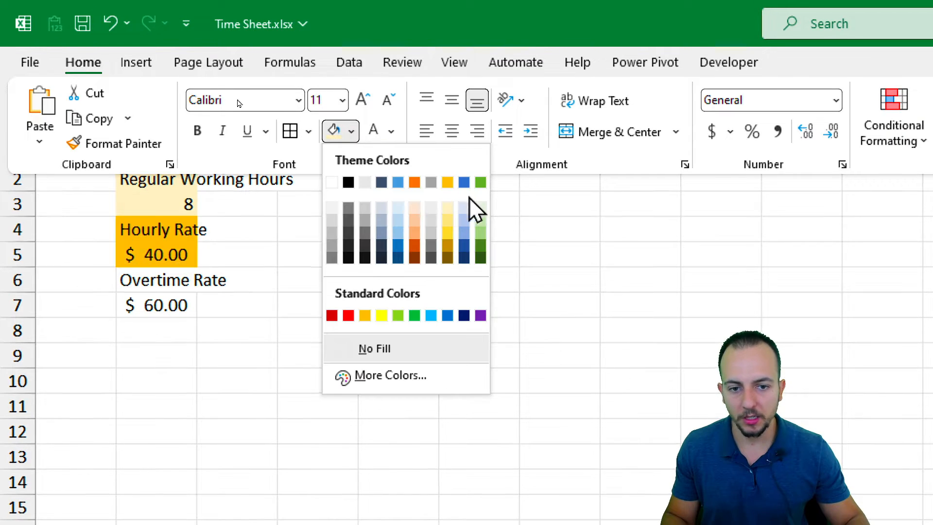
click(480, 208)
Fill the Overtime Rate label and its value in B6:B7 with the lightest blue theme colour
drag(162, 285, 168, 300)
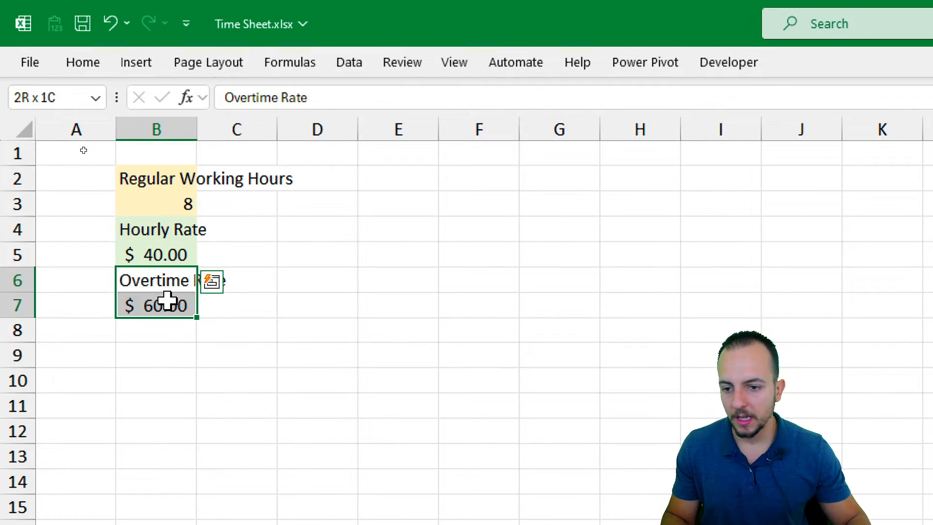
click(82, 63)
click(351, 131)
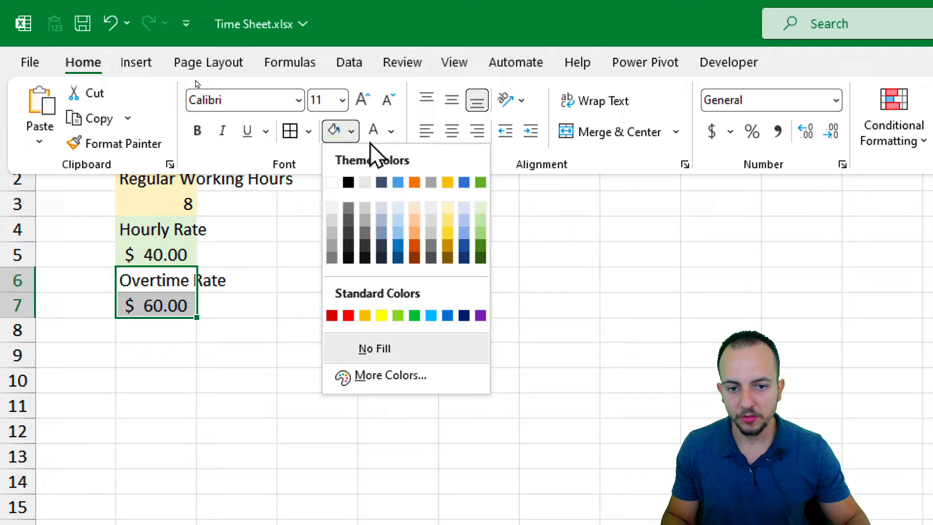
click(464, 209)
Widen column B so the labels in B2:B7 fit inside their cells
drag(156, 181, 169, 313)
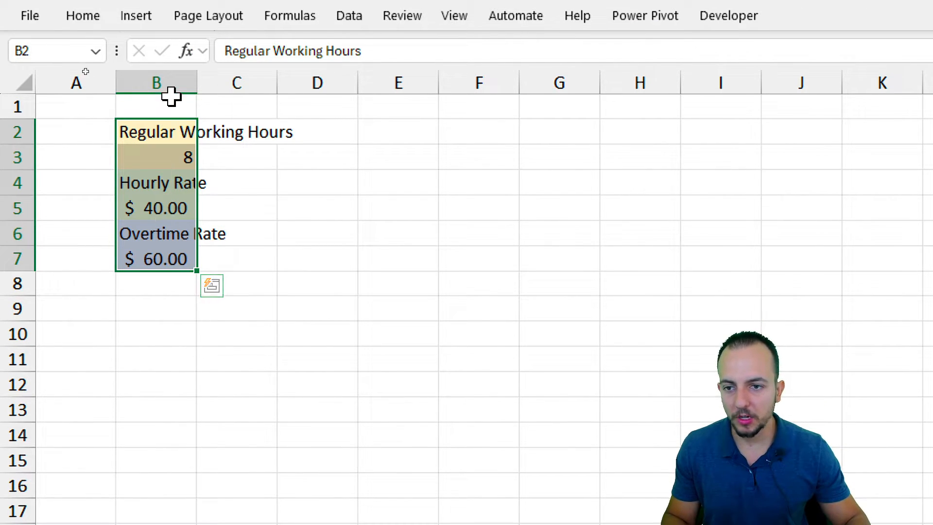
click(171, 83)
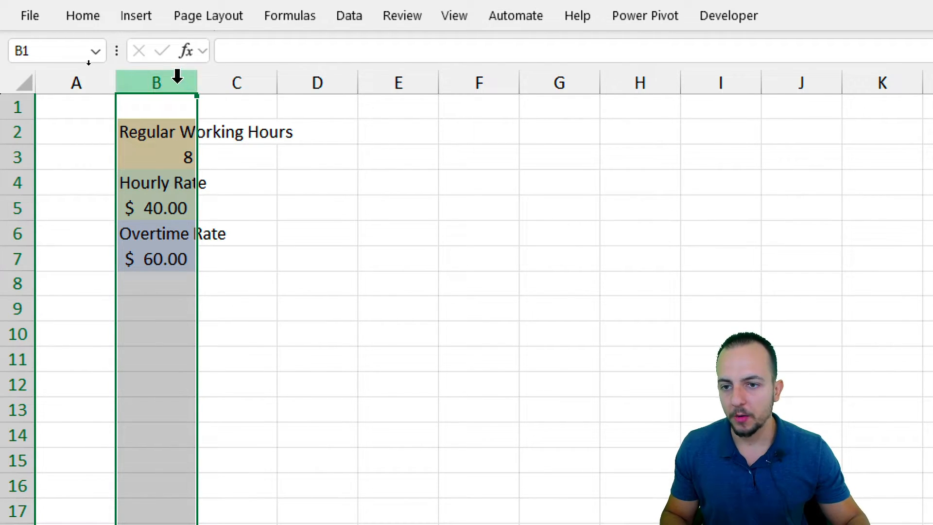
drag(192, 82, 305, 81)
drag(250, 127, 253, 260)
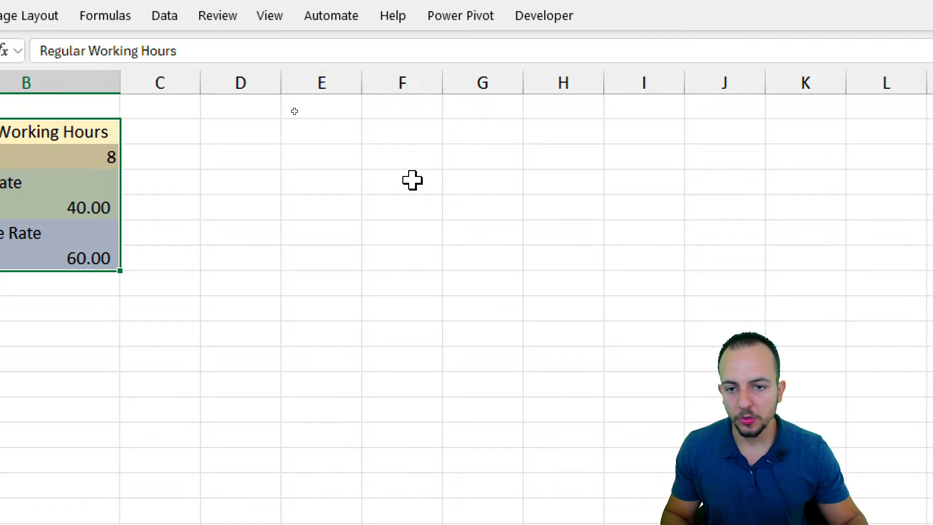
Enter the timesheet column headers "Date" in E3 and "Weekday" in F3
click(312, 156)
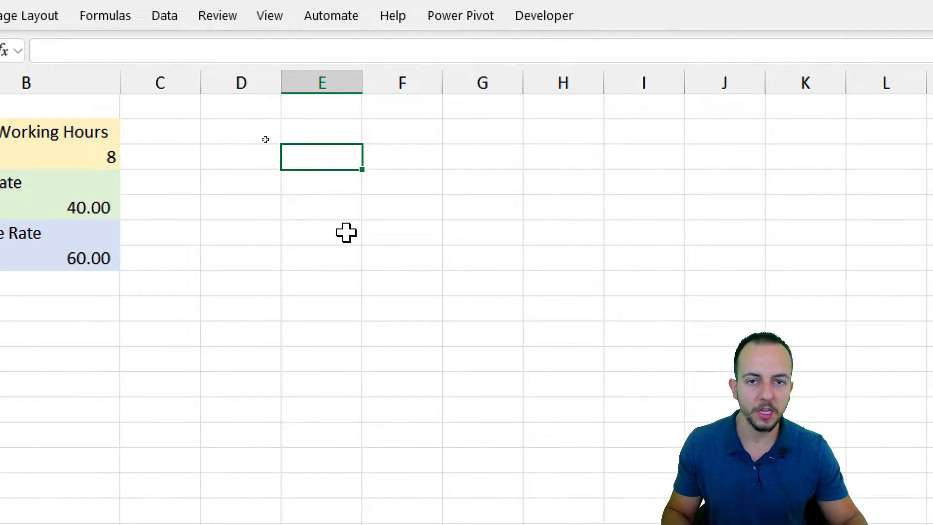
text(D)
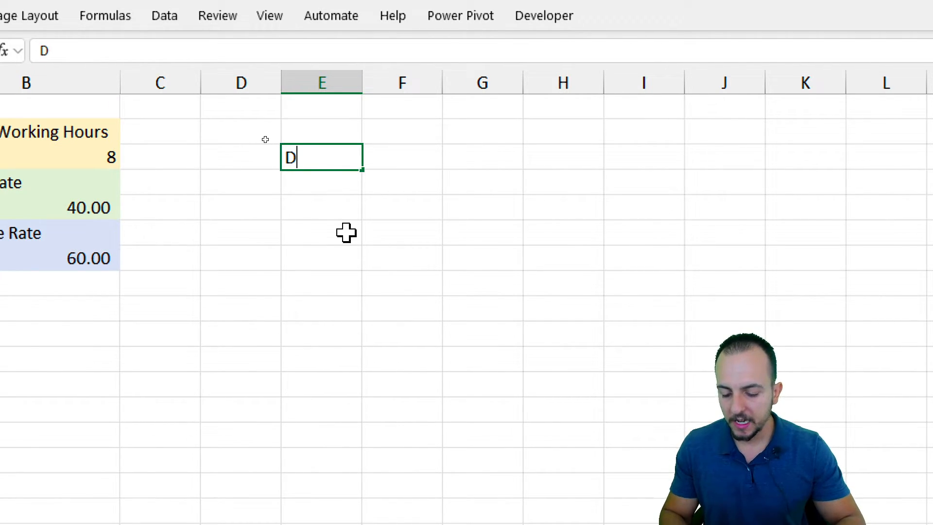
text(ate)
key(Tab)
text(Week)
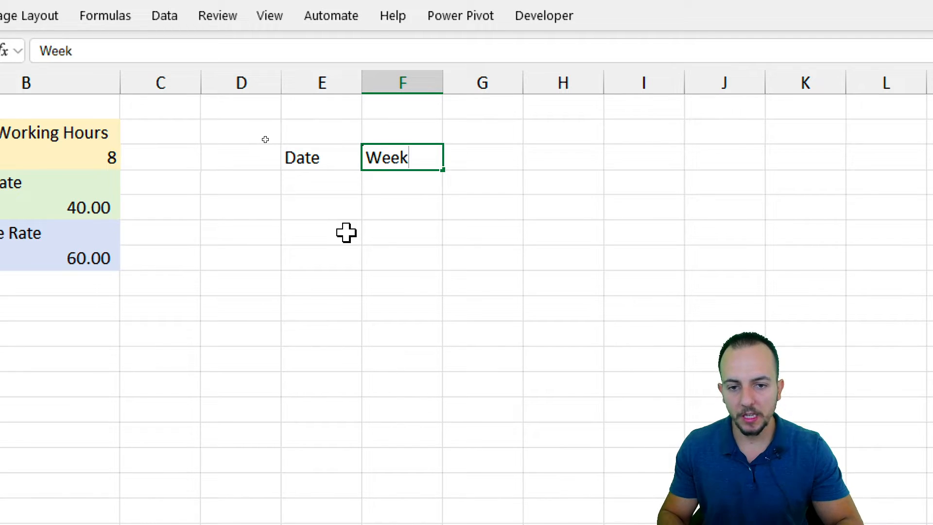
text(day)
key(Return)
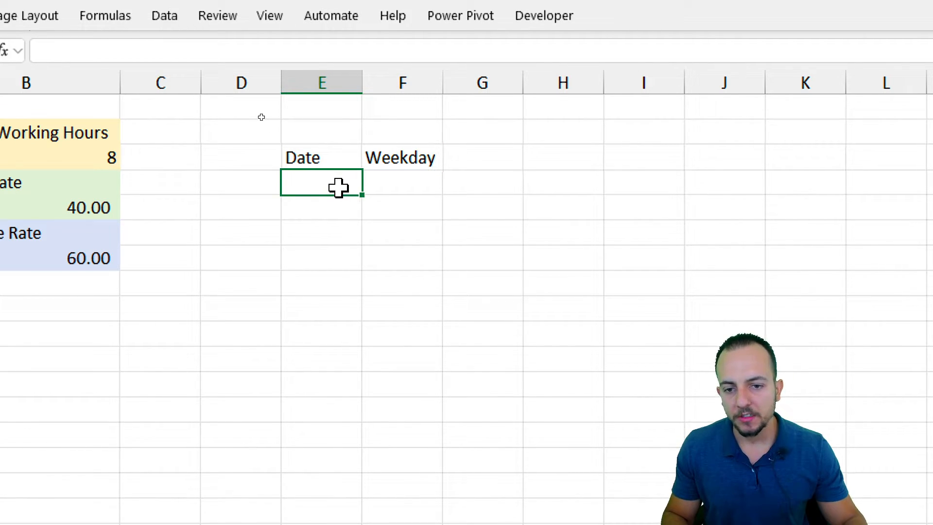
drag(338, 188, 331, 383)
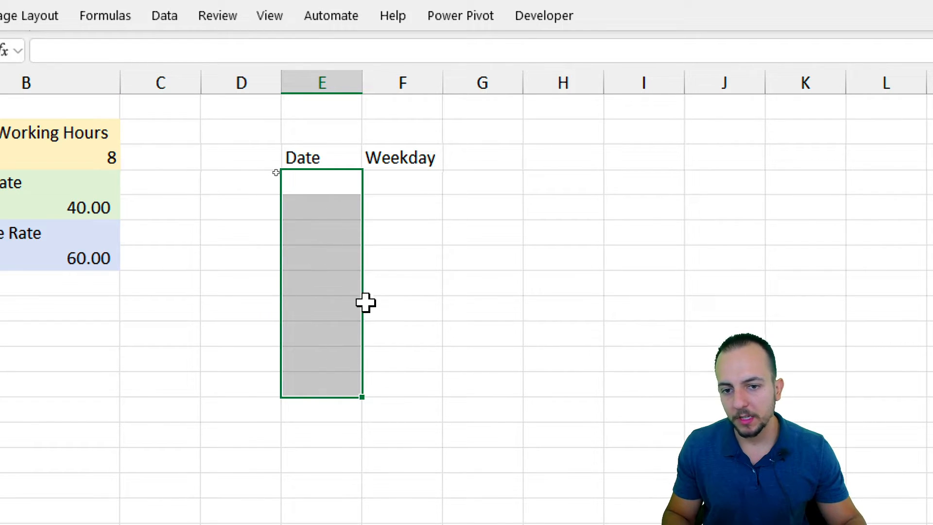
click(395, 184)
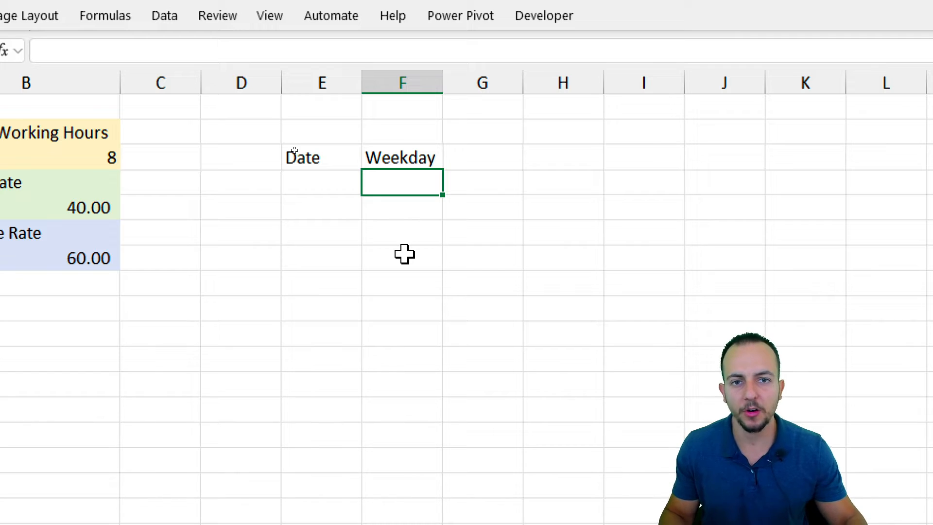
drag(413, 162, 416, 312)
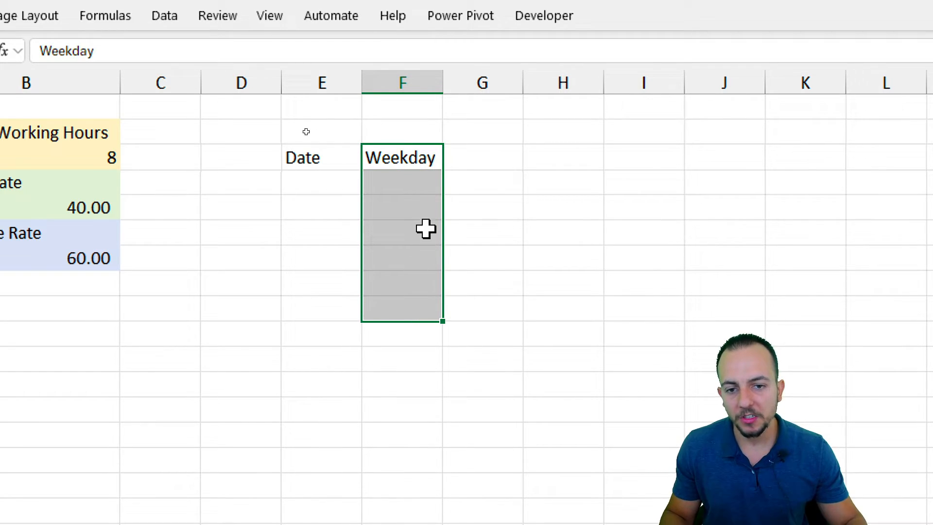
click(419, 185)
drag(333, 183, 331, 303)
drag(412, 184, 402, 312)
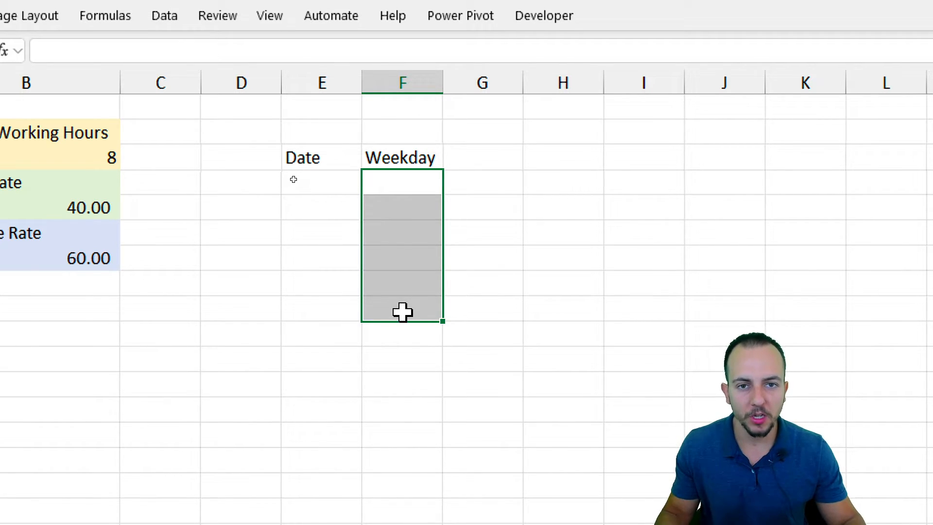
click(323, 190)
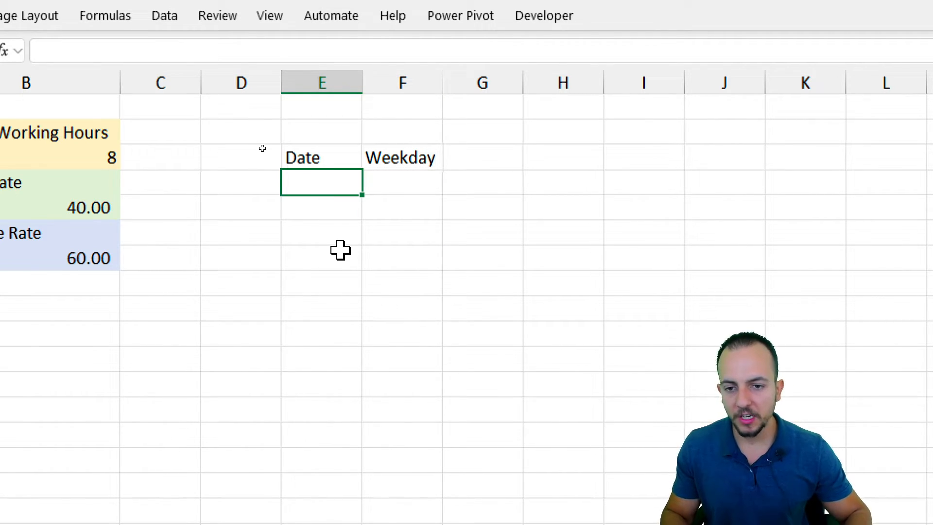
Enter the first date, 01/01/2025, in E4 under the Date header
text(01/01/2025)
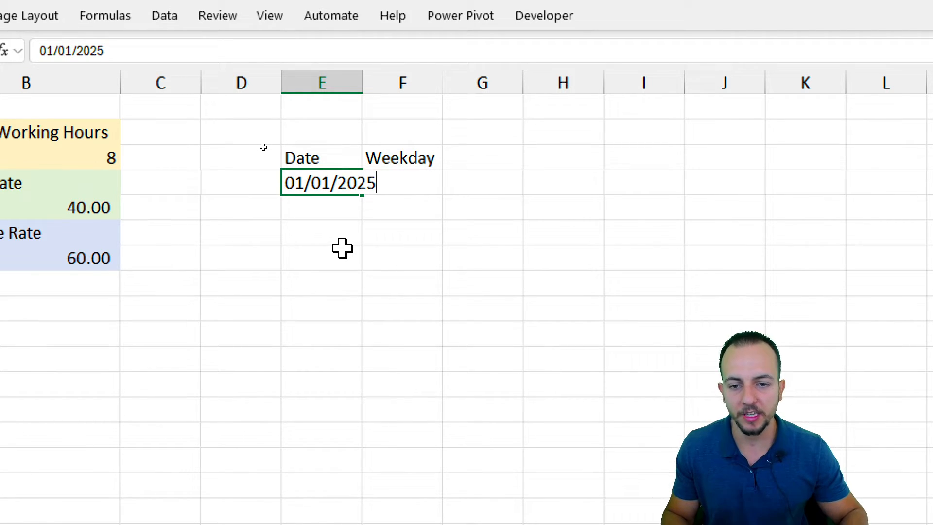
key(Return)
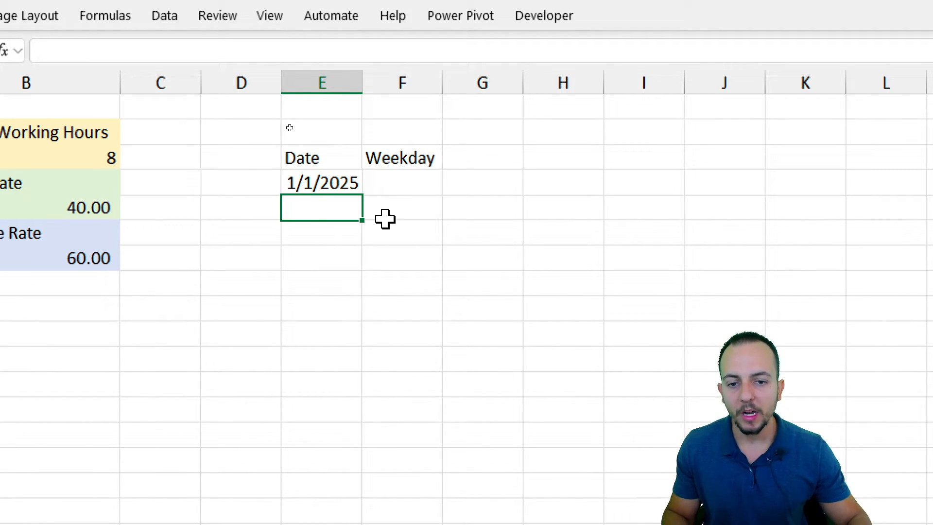
click(396, 183)
click(336, 183)
Enter the formula =TEXT(E4,"dddd") in F4 to derive the full weekday name from the date
click(396, 184)
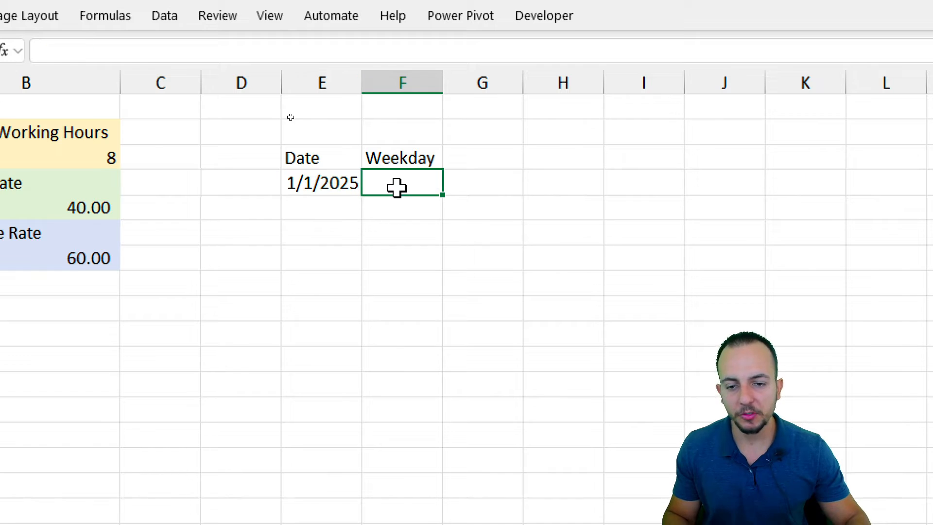
text(=tex)
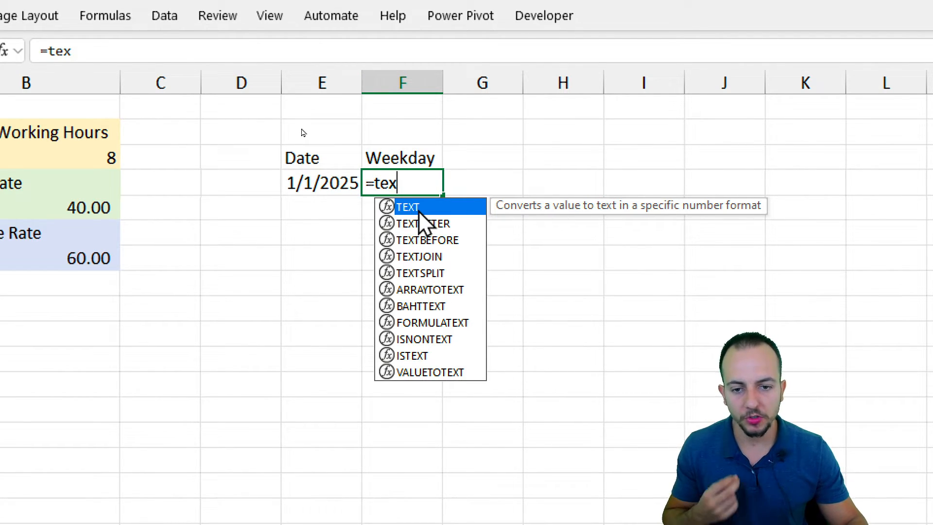
double_click(417, 209)
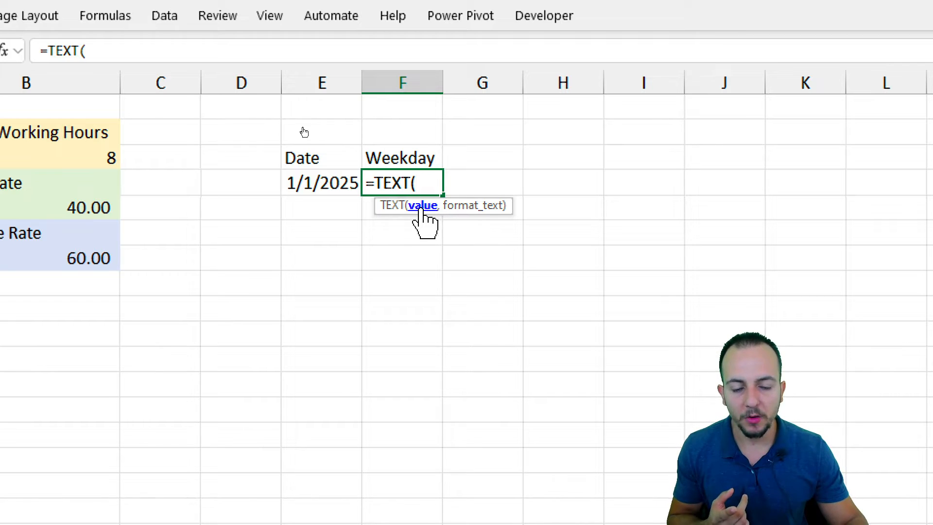
click(304, 183)
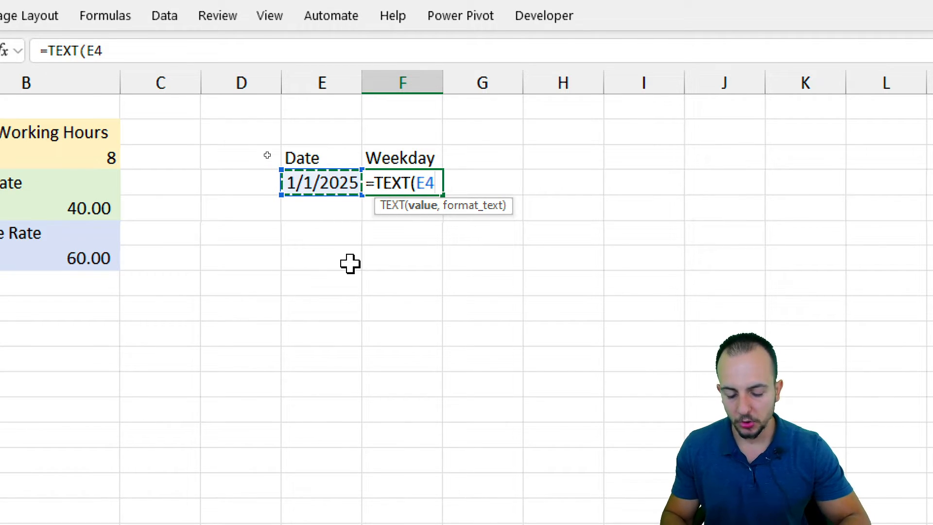
text(,)
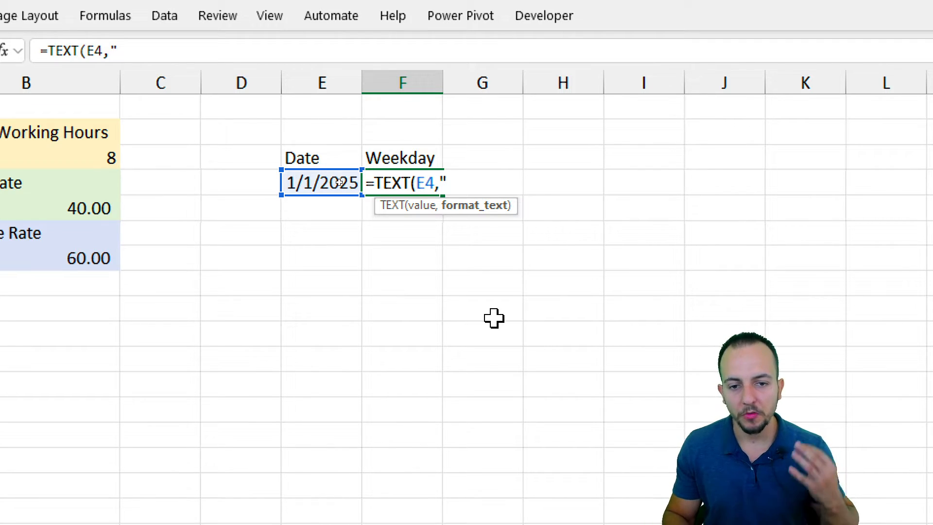
text("ddd)
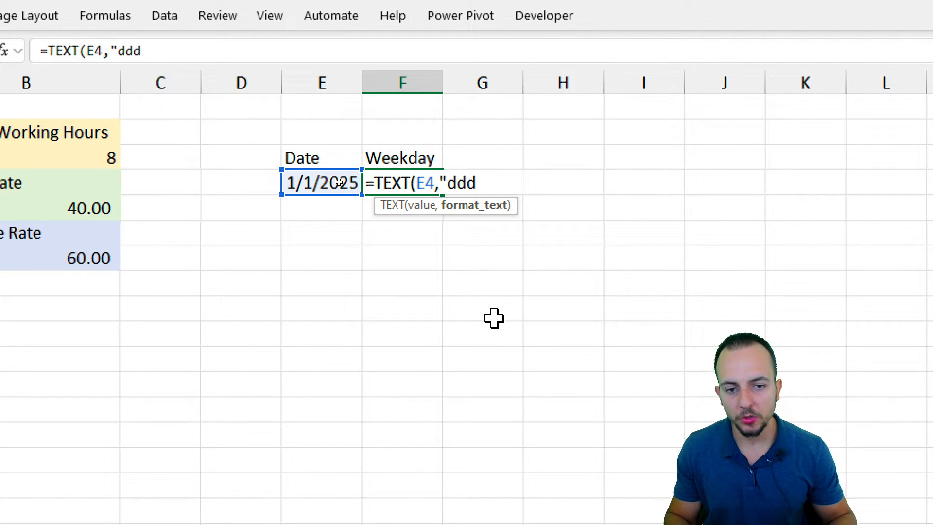
text(d")
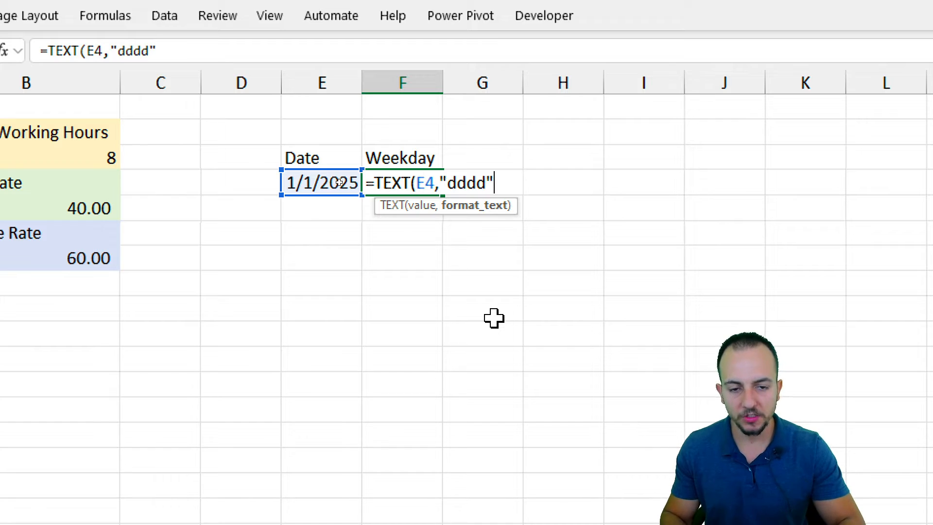
text())
key(Return)
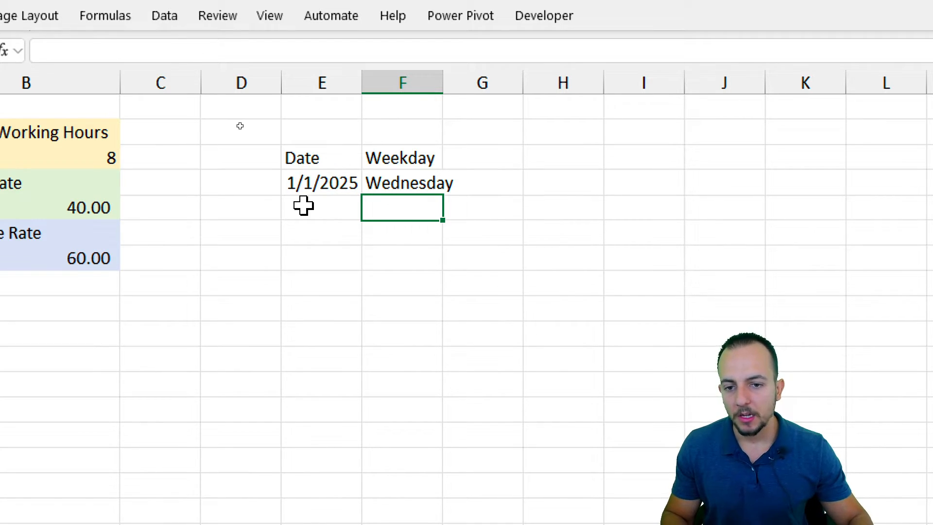
Fill the dates from E4 down to E13 and the weekday formula from F4 down to F13
click(306, 189)
click(414, 184)
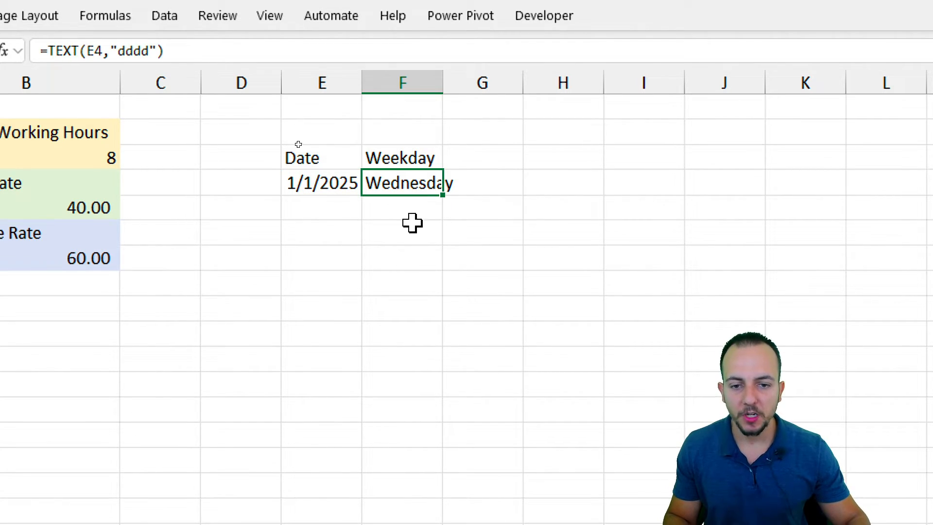
click(344, 185)
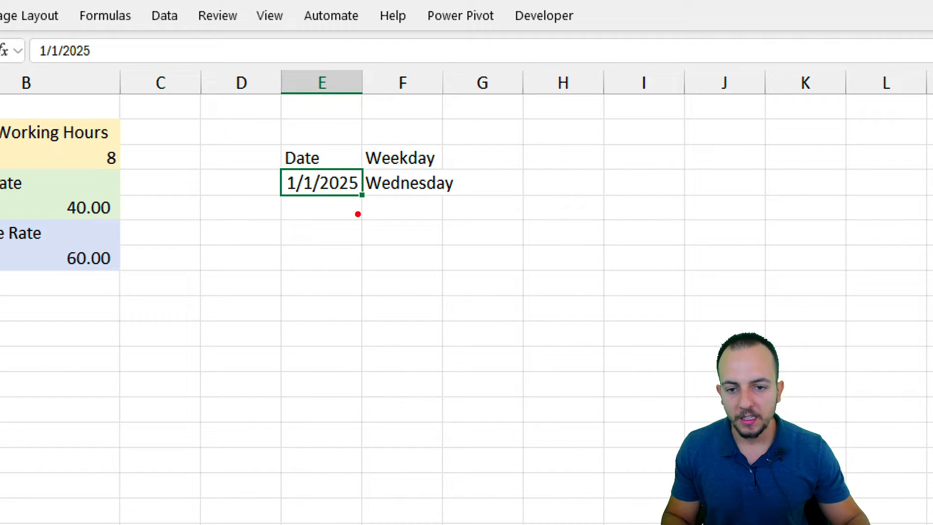
drag(362, 178, 362, 175)
mouse_move(355, 279)
mouse_down()
mouse_move(354, 219)
mouse_move(353, 436)
mouse_up()
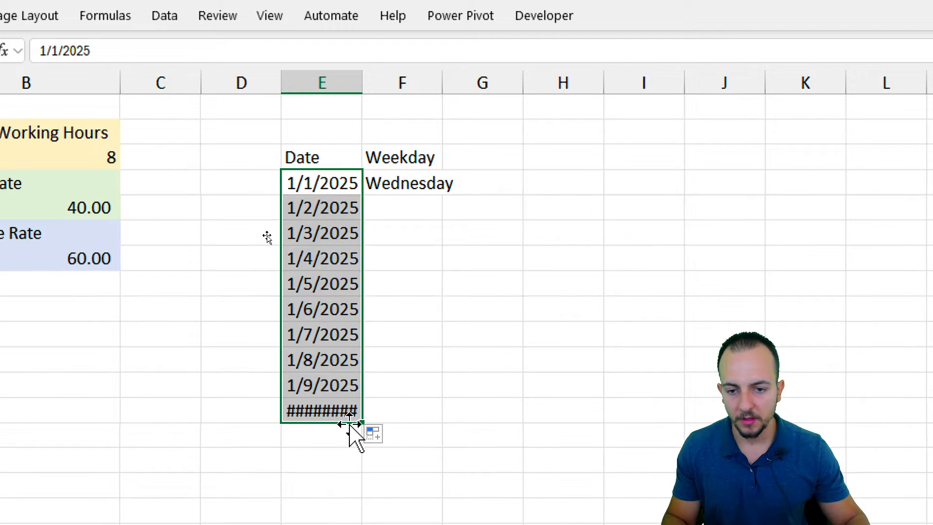
click(421, 138)
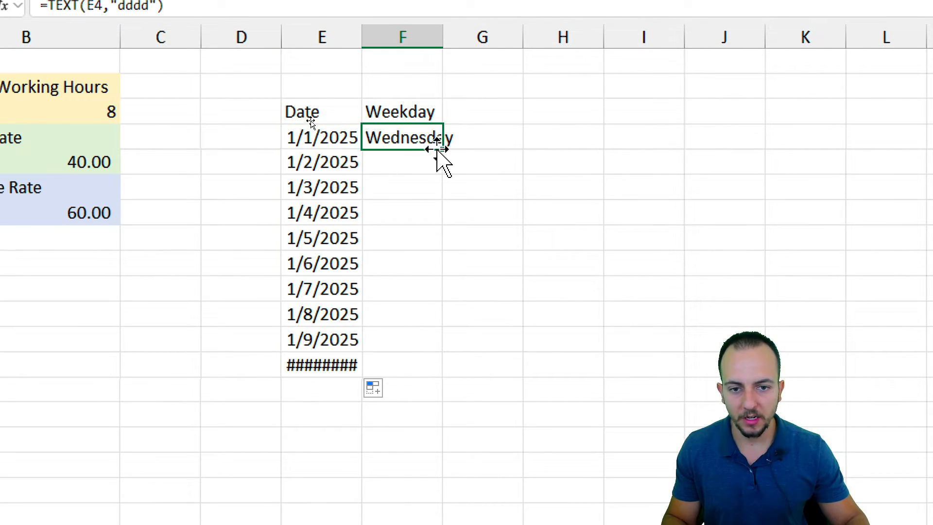
drag(445, 150, 408, 372)
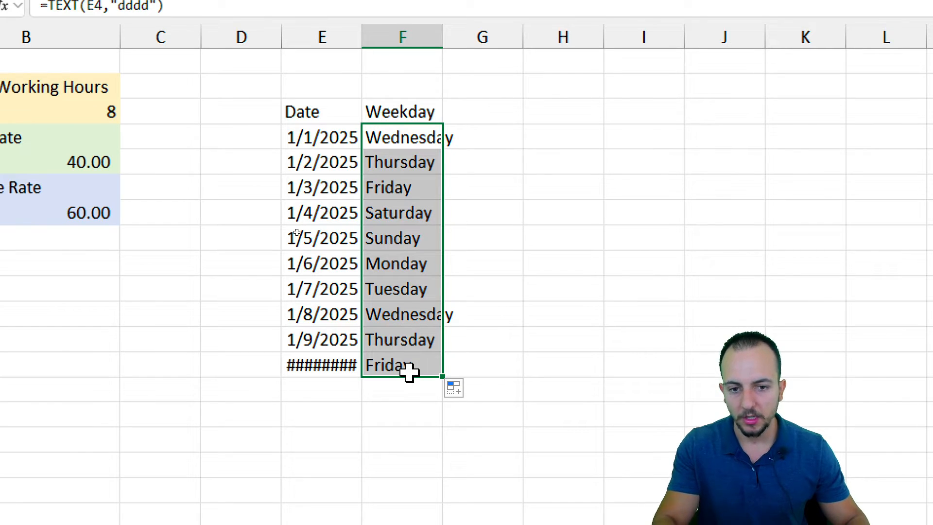
Widen columns E and F together so every date and weekday name fits inside its cell
click(345, 111)
drag(333, 119, 333, 250)
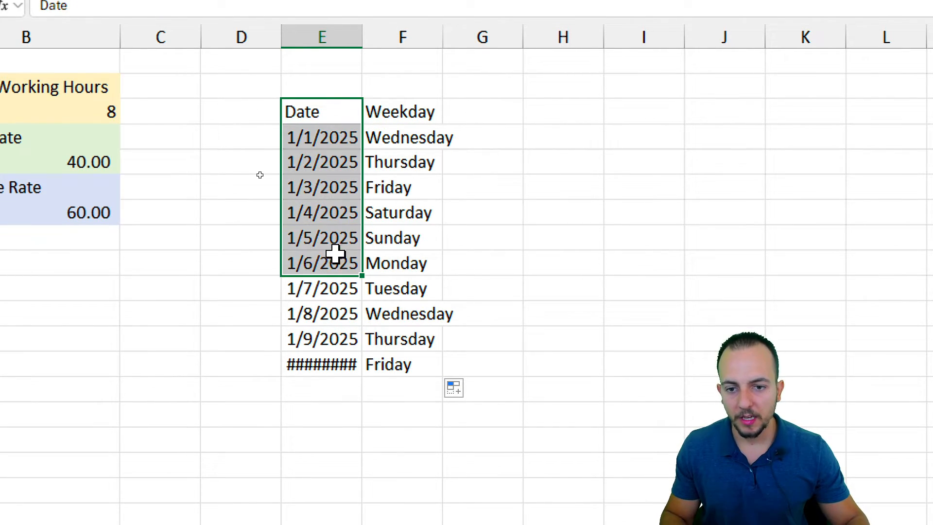
drag(411, 119, 416, 326)
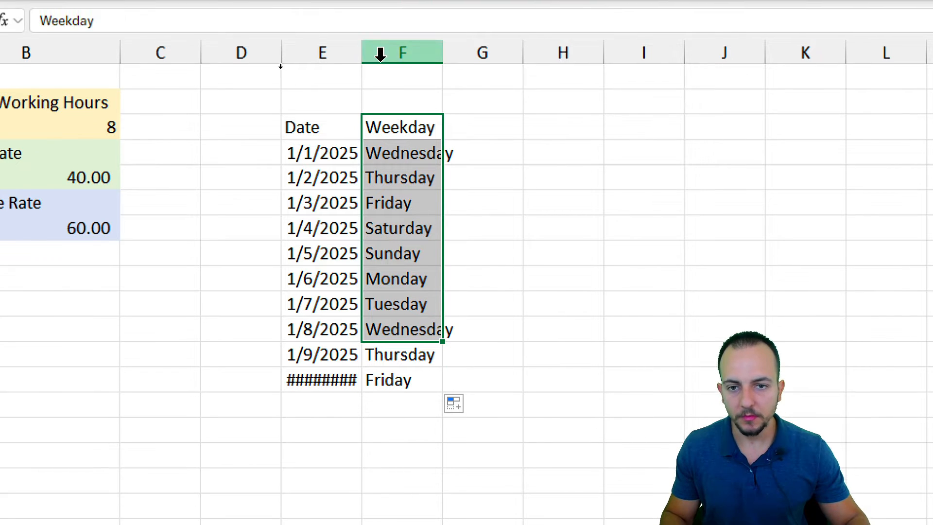
mouse_move(337, 58)
mouse_down()
mouse_move(410, 65)
mouse_move(373, 58)
mouse_move(348, 85)
mouse_move(357, 38)
mouse_up()
drag(339, 97, 401, 103)
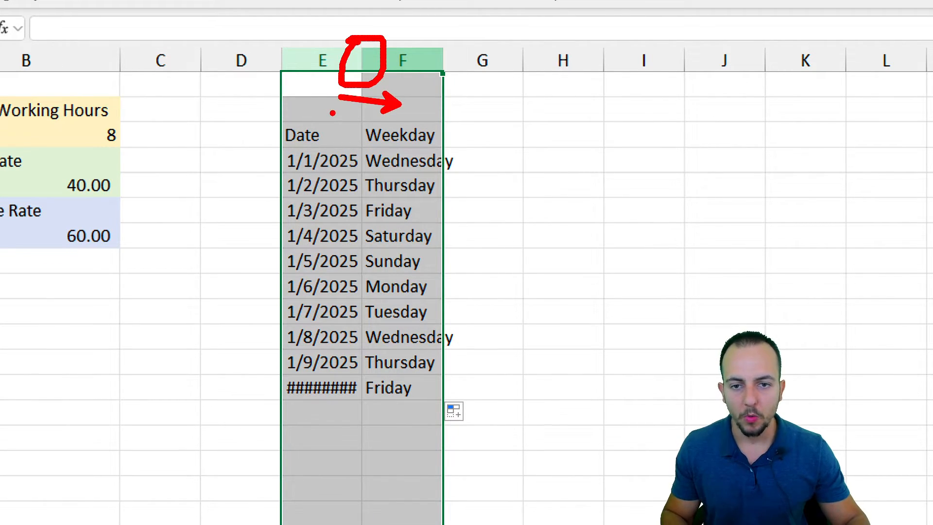
drag(362, 63, 399, 63)
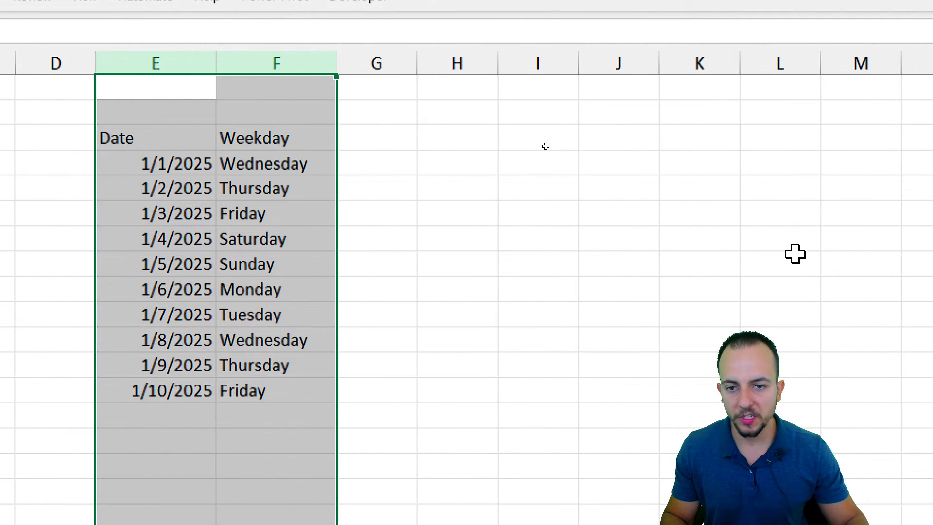
Enter the column headers "Time IN" in G3 and "Time OUT" in H3
click(375, 125)
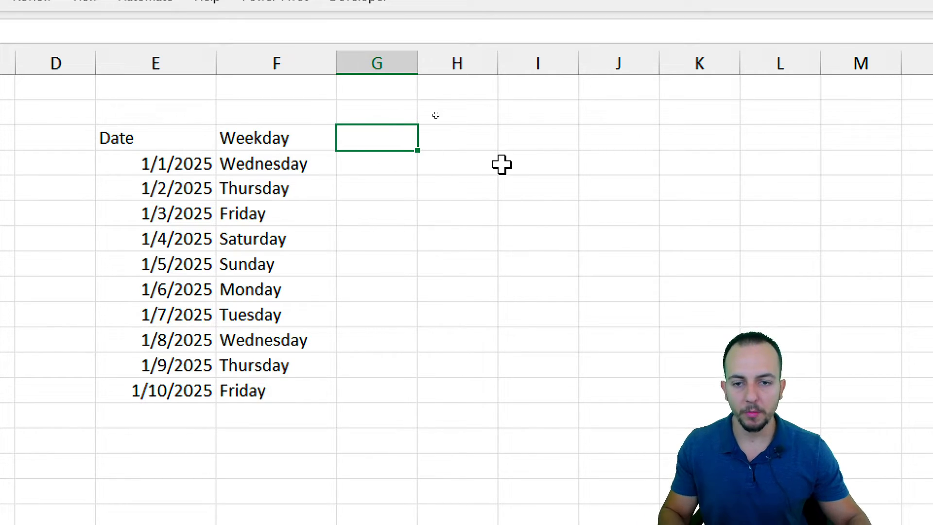
text(Time IN)
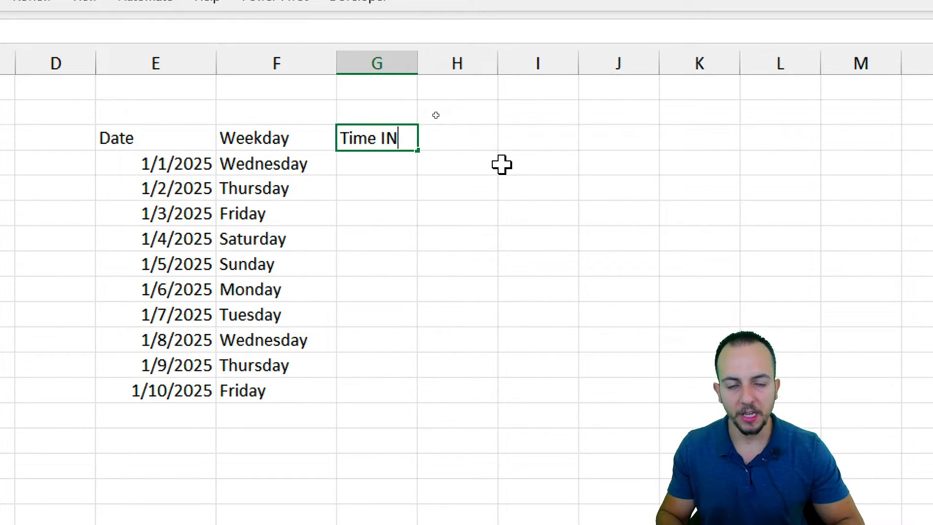
key(Tab)
text(Time )
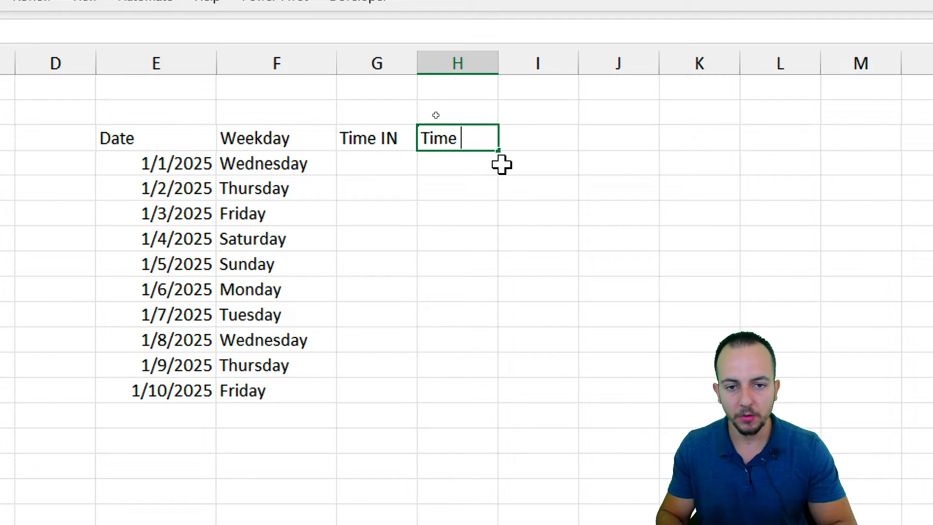
text(OUT)
key(Return)
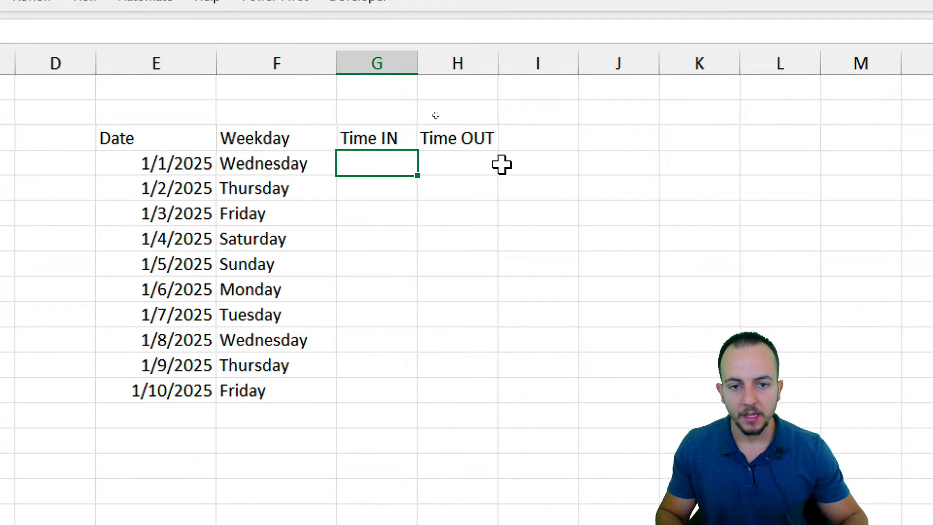
Move the Time OUT header from H3 to J3, leaving two columns free after Time IN
click(387, 142)
scroll(749, 327, right, 2)
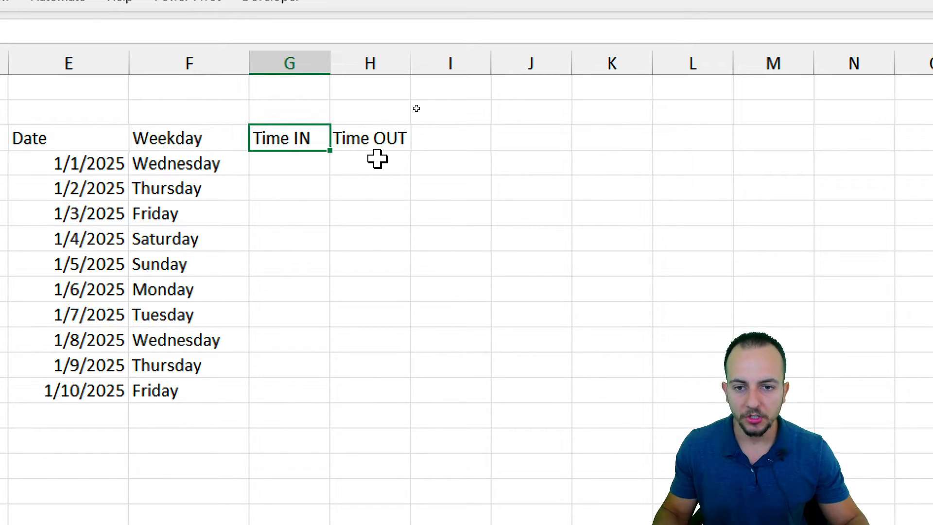
click(377, 141)
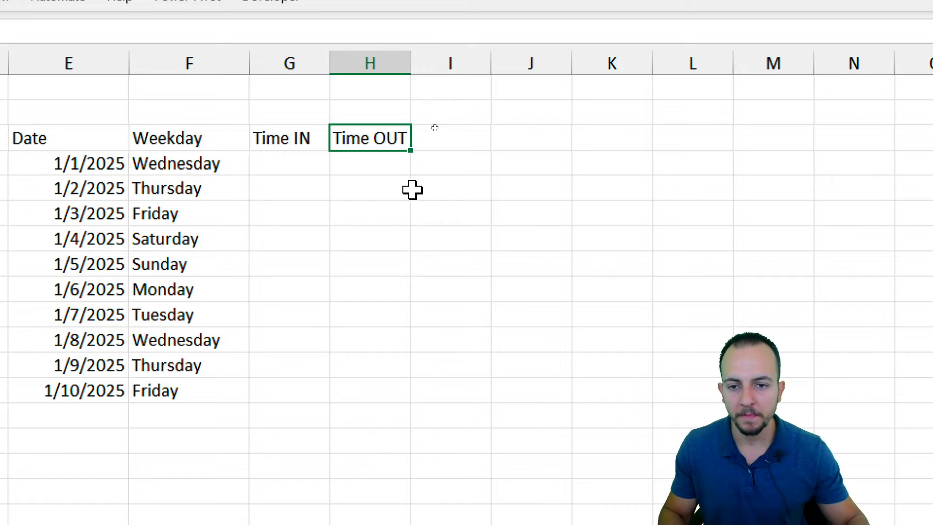
drag(290, 65, 369, 63)
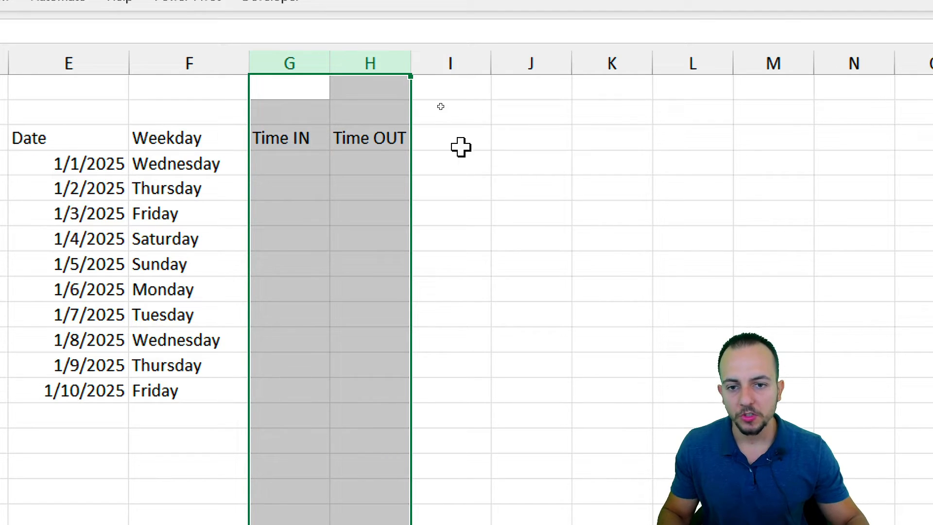
click(366, 144)
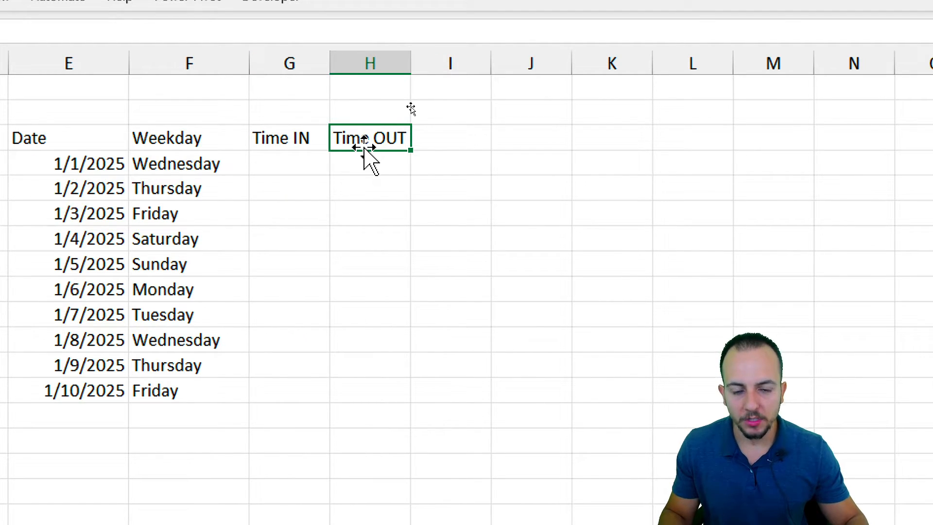
drag(364, 147, 527, 148)
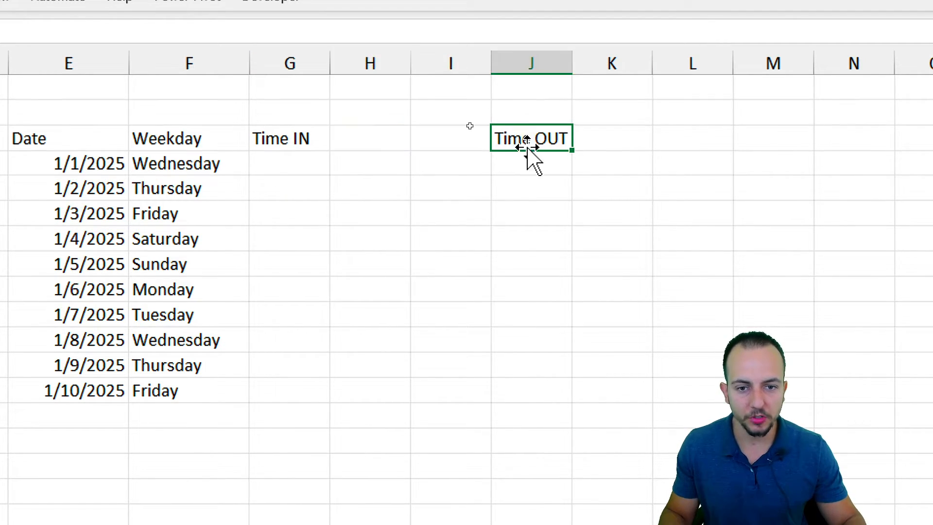
Enter the headers "Lunch IN" in H3 and "Lunch OUT" in I3, between Time IN and Time OUT
drag(384, 138, 449, 355)
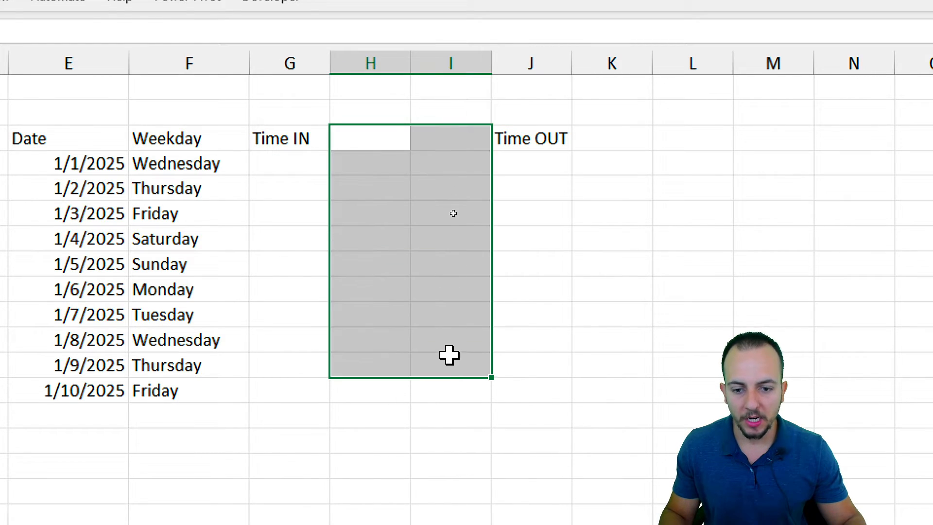
click(365, 142)
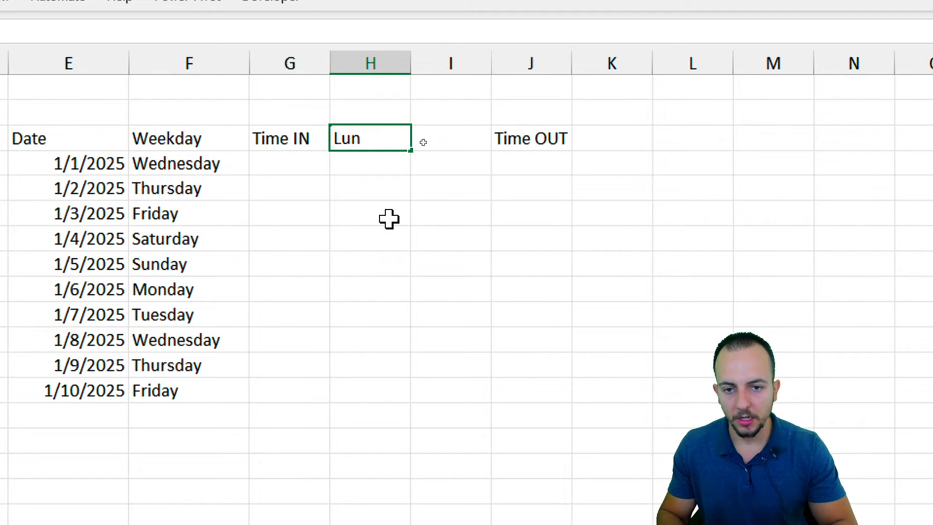
text(Lunch IN)
key(Tab)
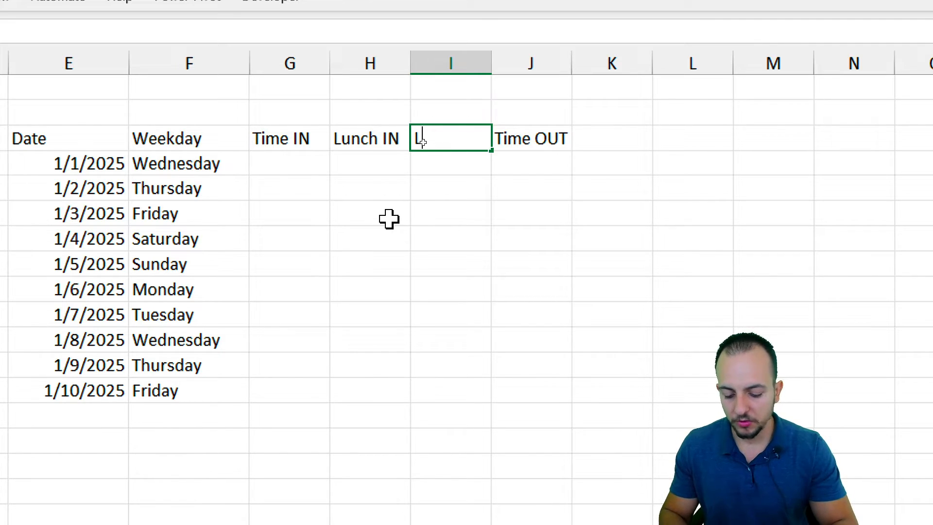
text(Lunch OUT)
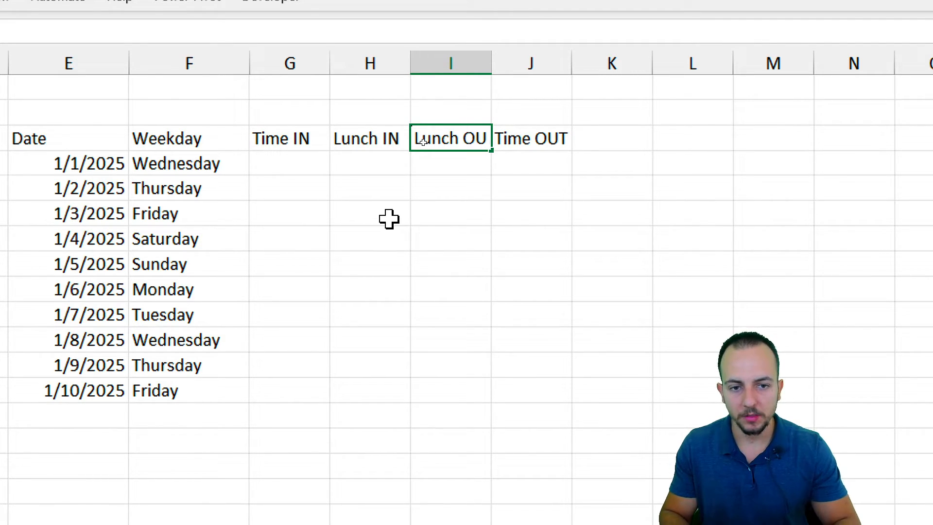
key(Return)
click(460, 145)
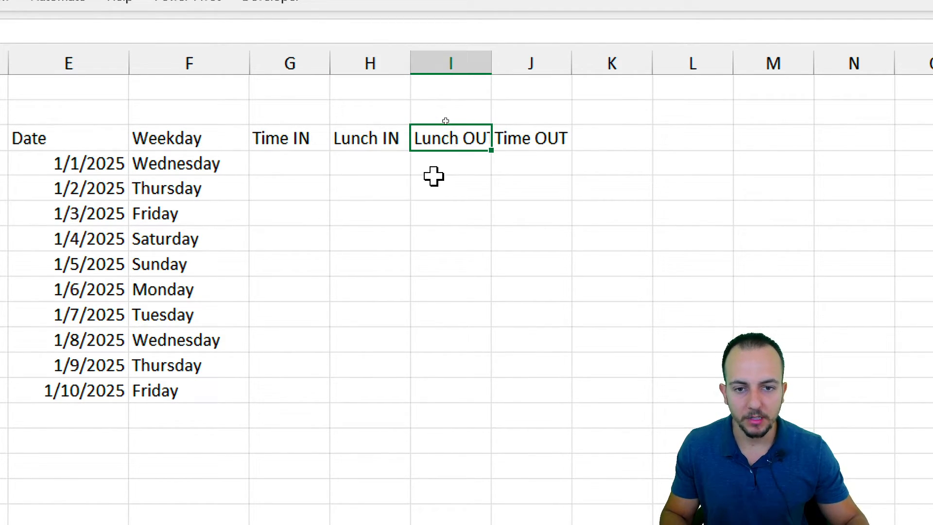
Enter 9:00 am as the Time IN in G4 and 6:00 pm as the Time OUT in J4
click(294, 170)
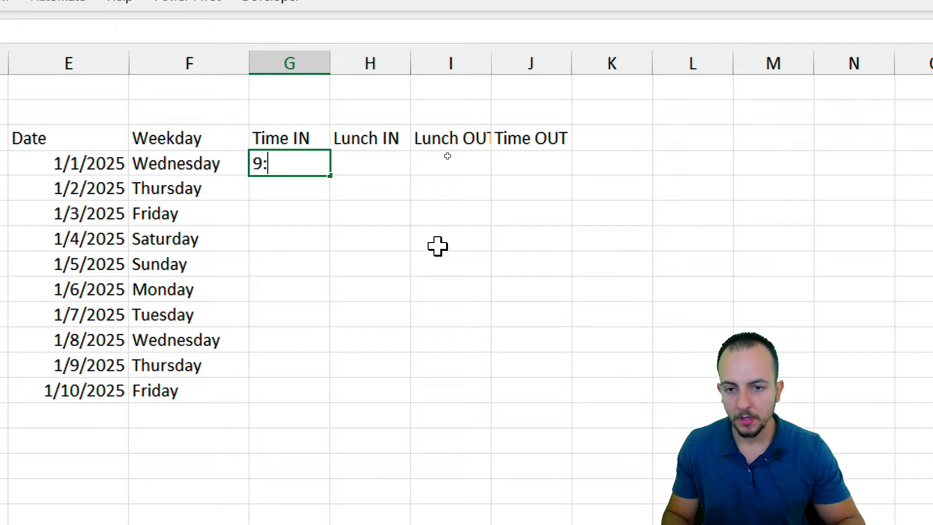
text(9:00 )
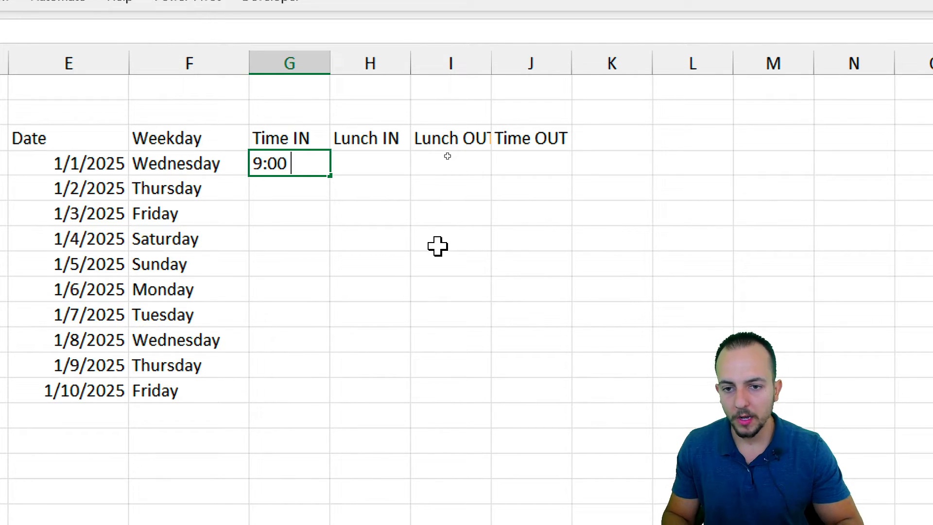
text(am)
key(Return)
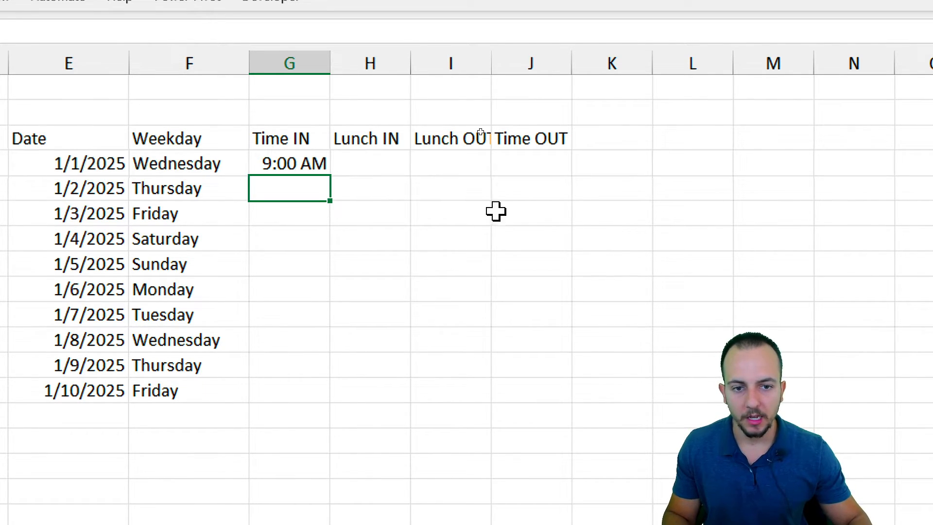
click(514, 166)
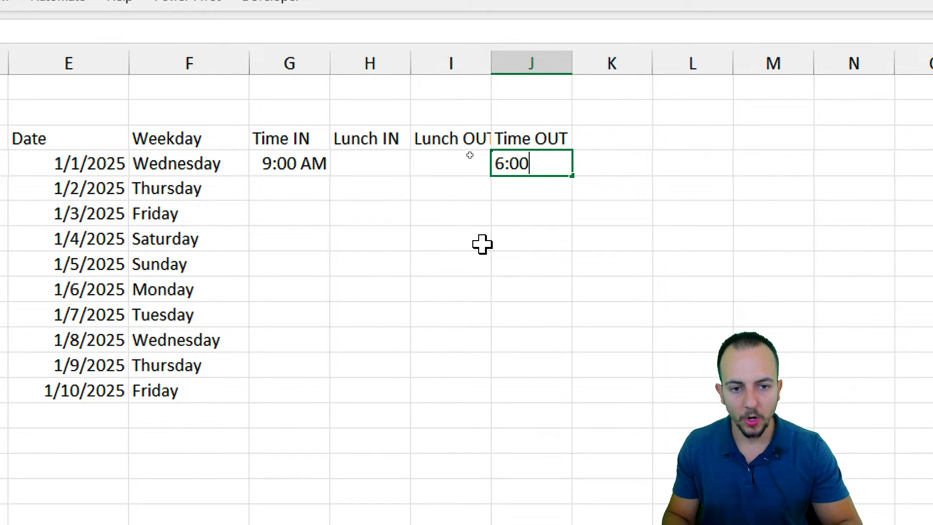
text(6:00 pm)
key(Return)
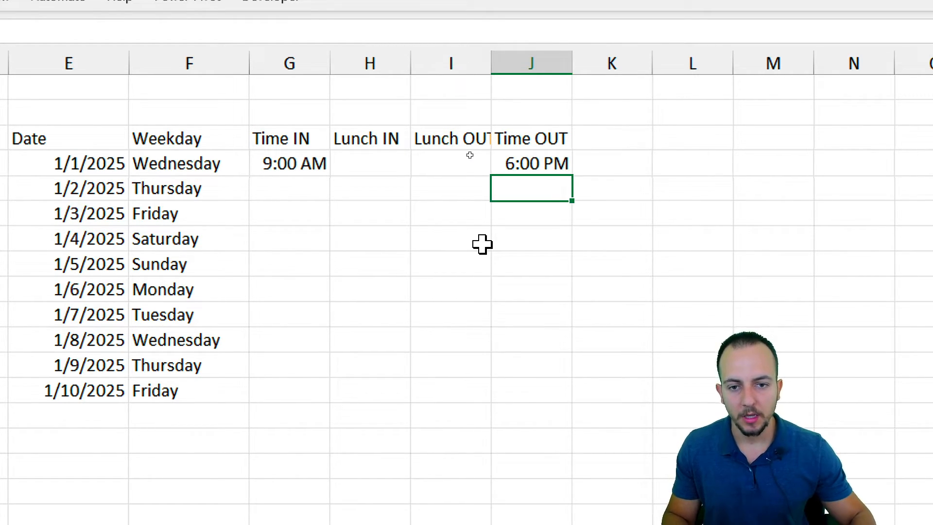
Enter 12:00 pm as the Lunch IN in H4 and 1:00 pm as the Lunch OUT in I4
drag(403, 164, 383, 160)
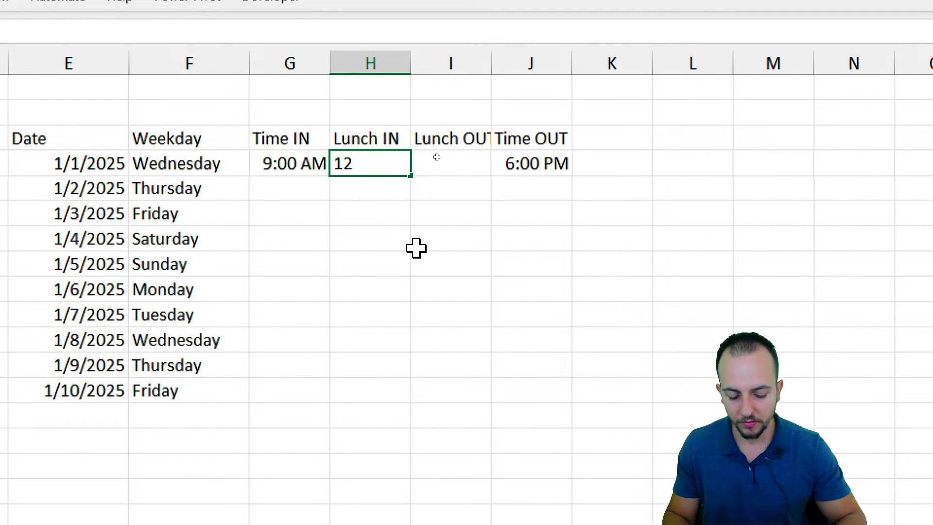
key(Tab)
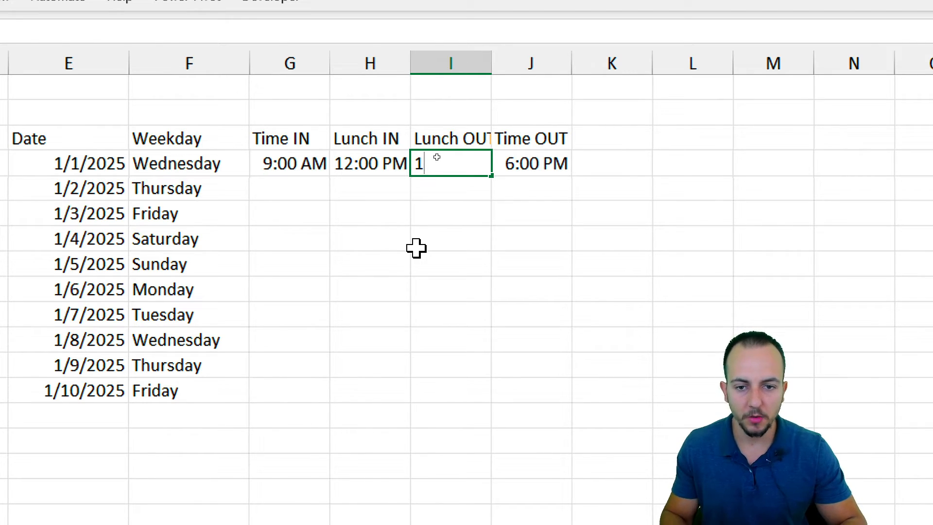
text(1:00 pm)
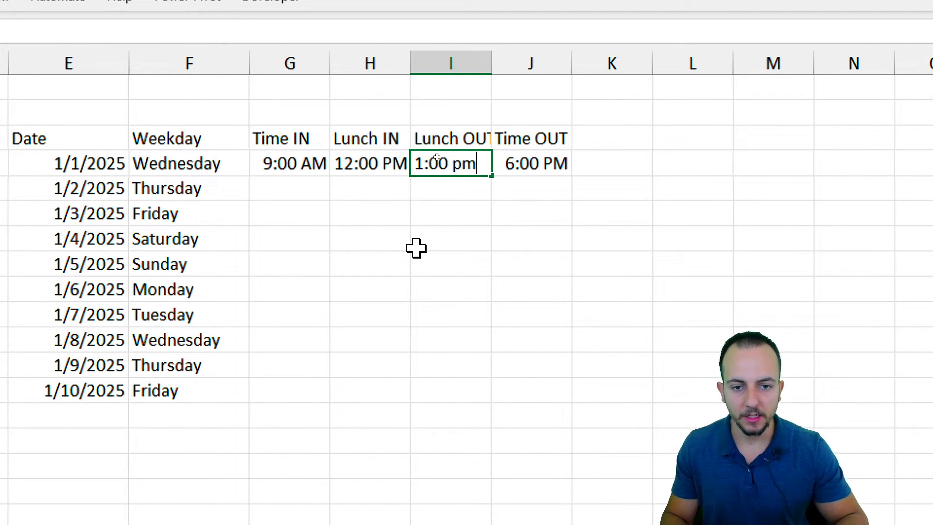
key(Return)
scroll(816, 308, right, 2)
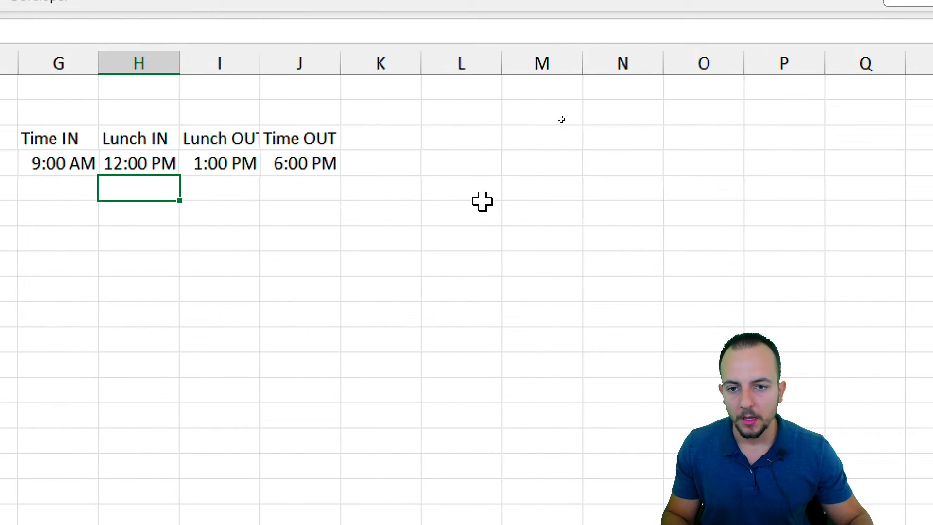
drag(392, 138, 393, 370)
scroll(185, 194, left, 2)
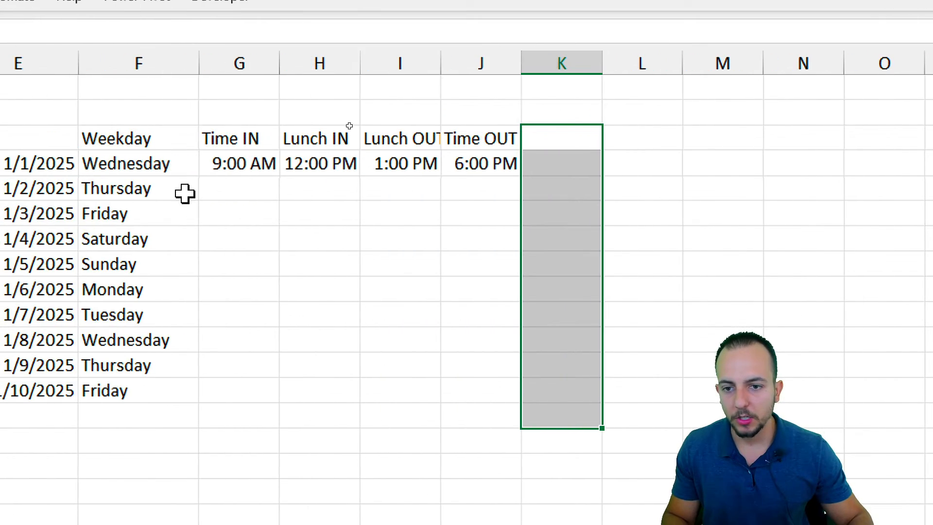
drag(273, 146, 485, 402)
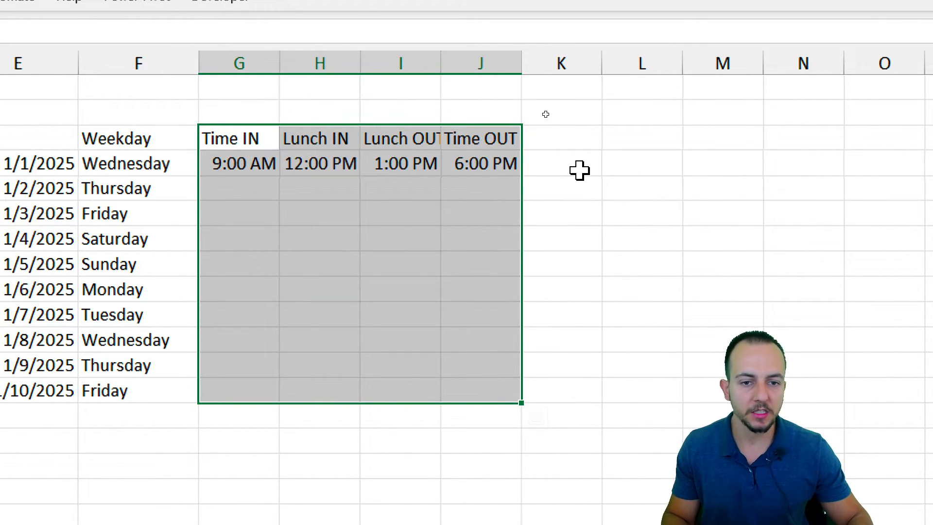
drag(564, 139, 557, 403)
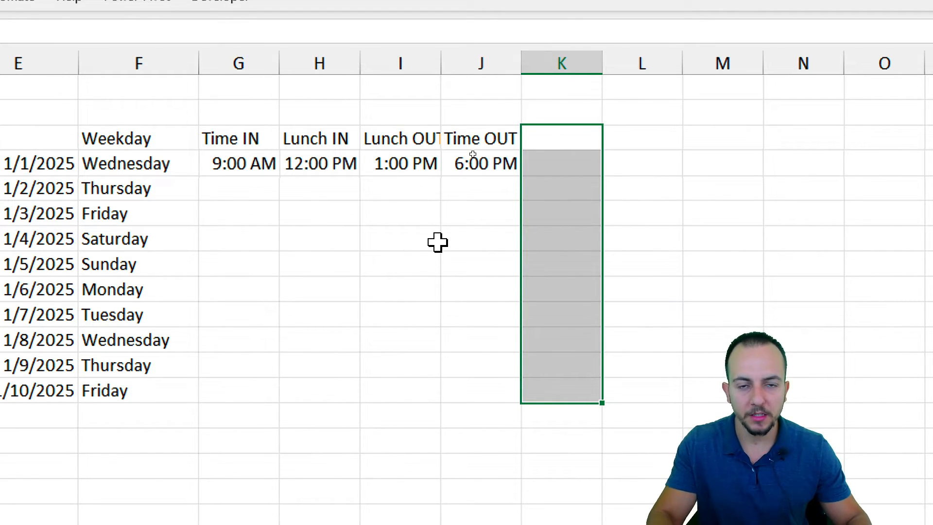
Enter the column headers "Hours Worked" in K3 and "Regular Wage" in L3
click(560, 140)
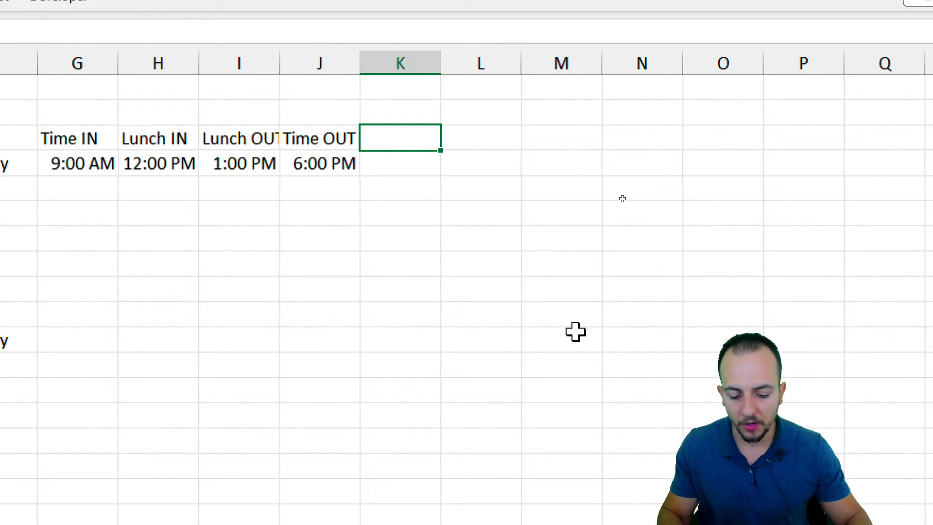
text(Hours Worked)
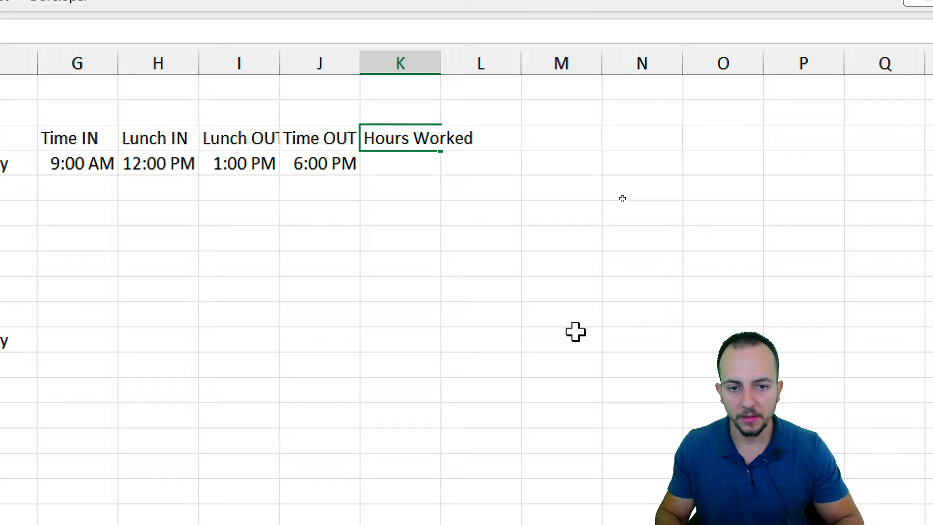
key(Tab)
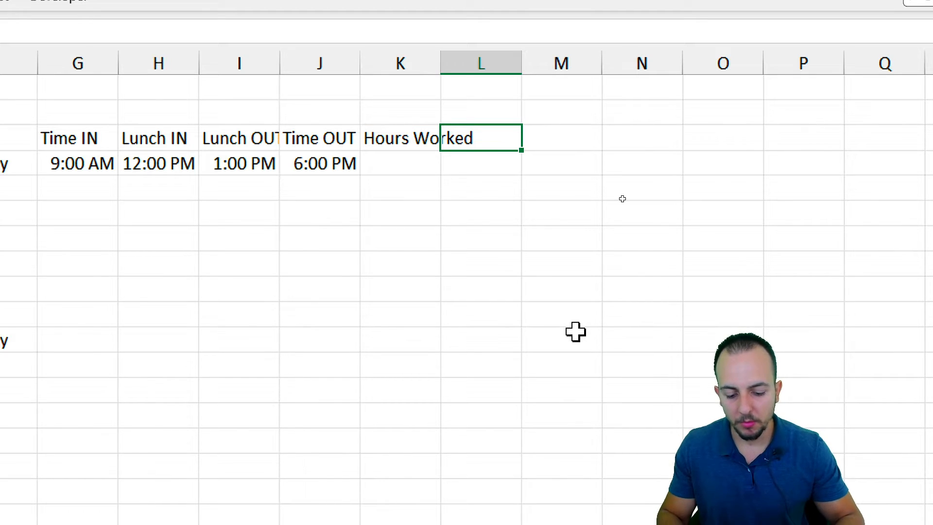
text(Regular)
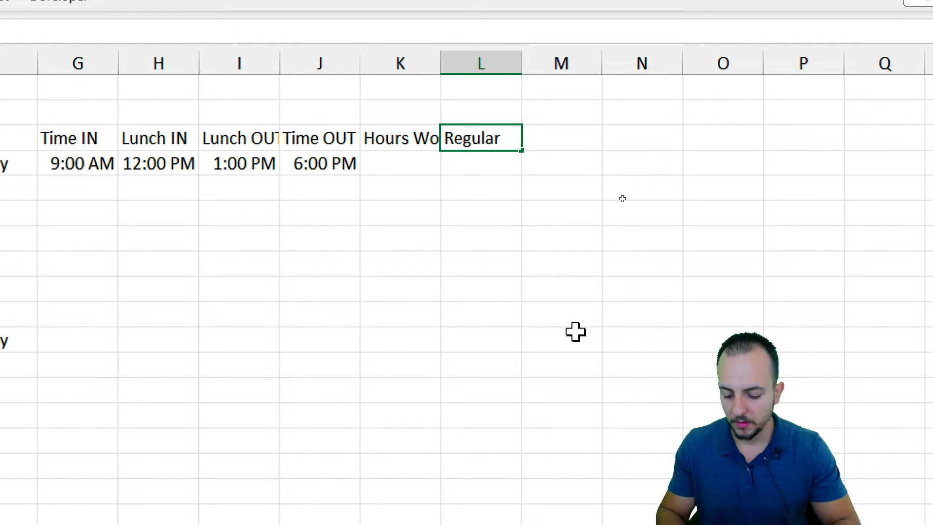
text( Wage)
key(Tab)
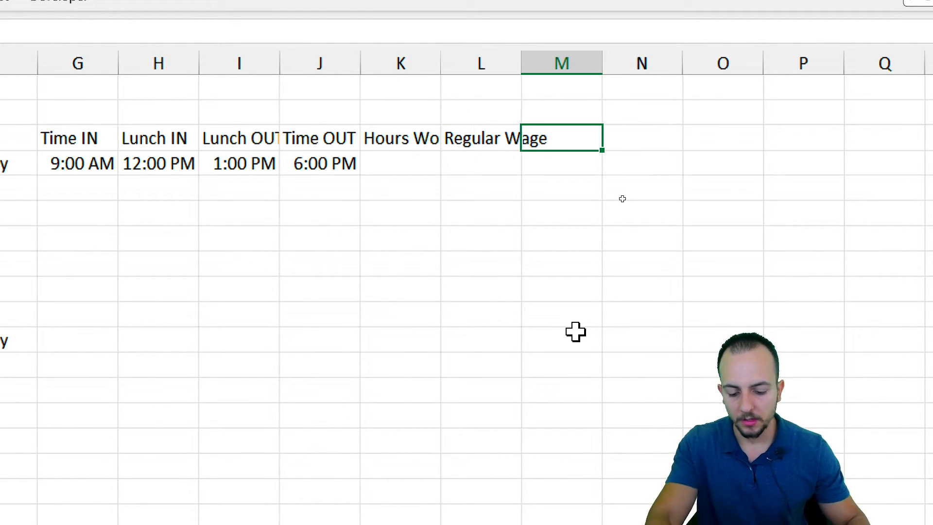
Enter the column headers "Overtime" in M3 and "Overtime Payment" in N3
text(Ov)
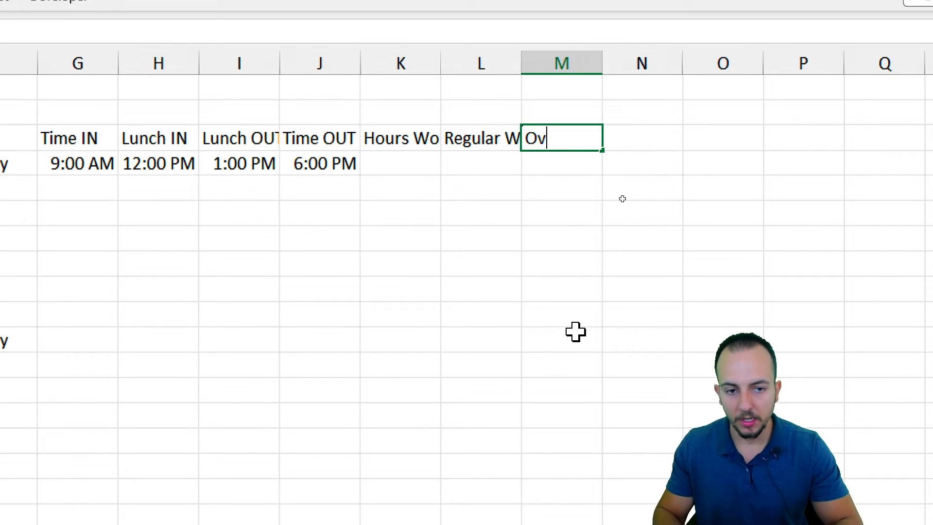
text(ertime)
key(Tab)
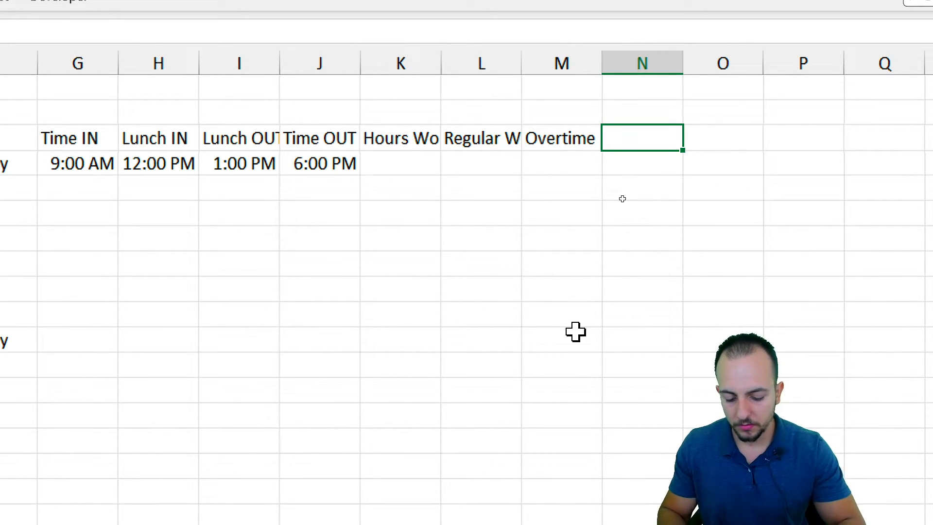
text(Overtie)
key(BackSpace)
text(me )
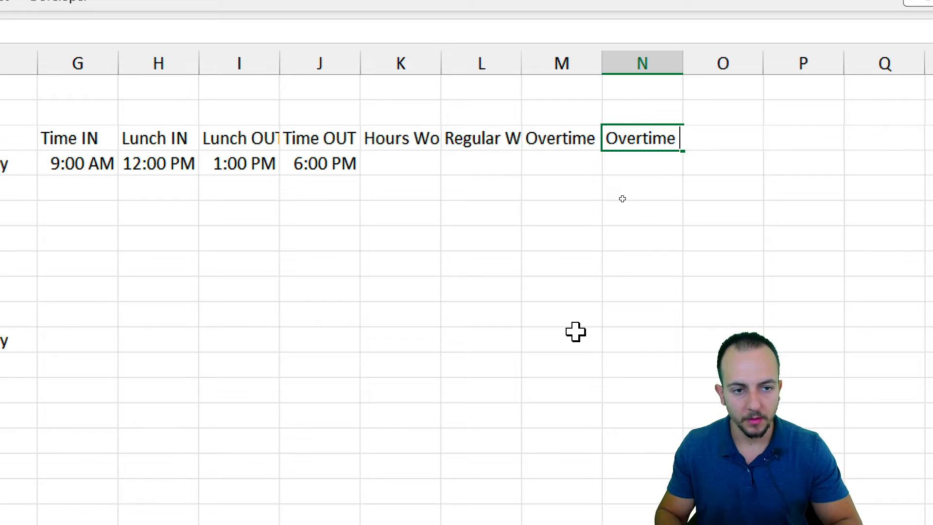
text(Paymente)
key(BackSpace)
key(Tab)
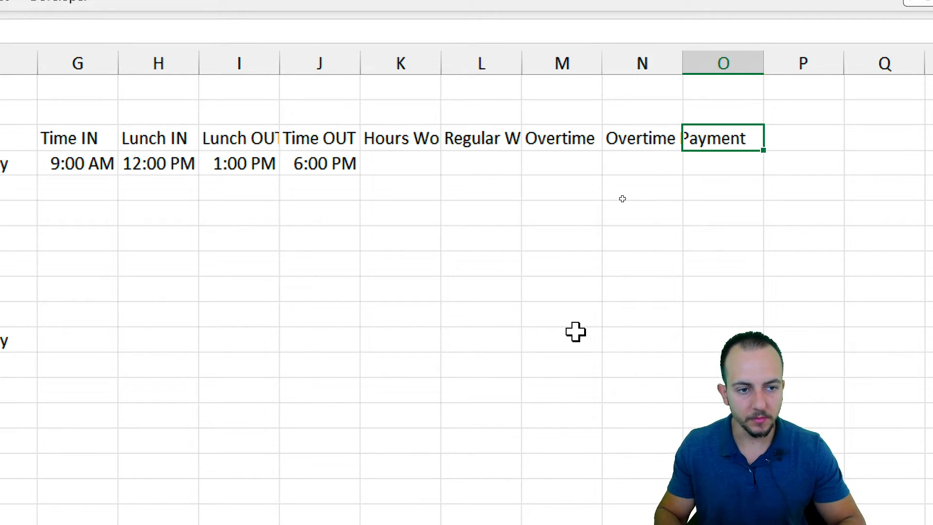
Enter the header "Total Payment" in O3 and widen column K so the Hours Worked header fits
text(Total Pa)
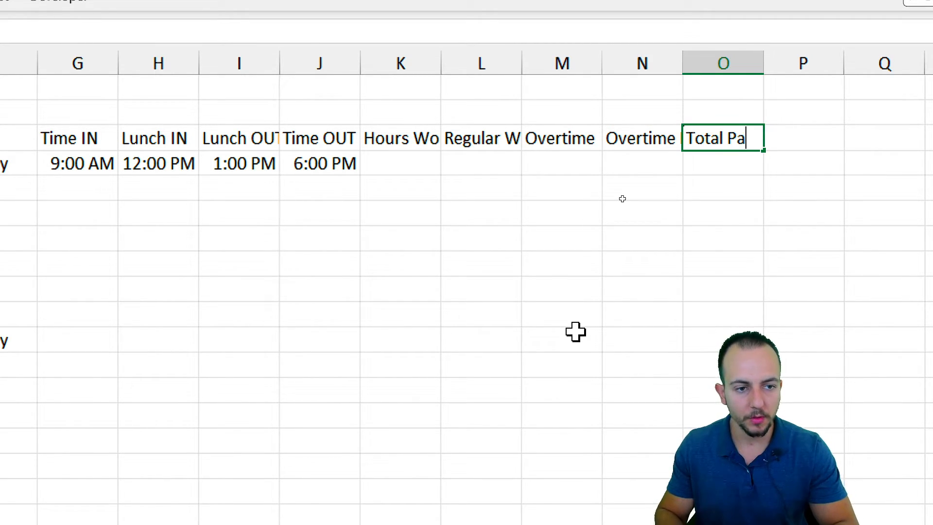
text(ume)
text(yment)
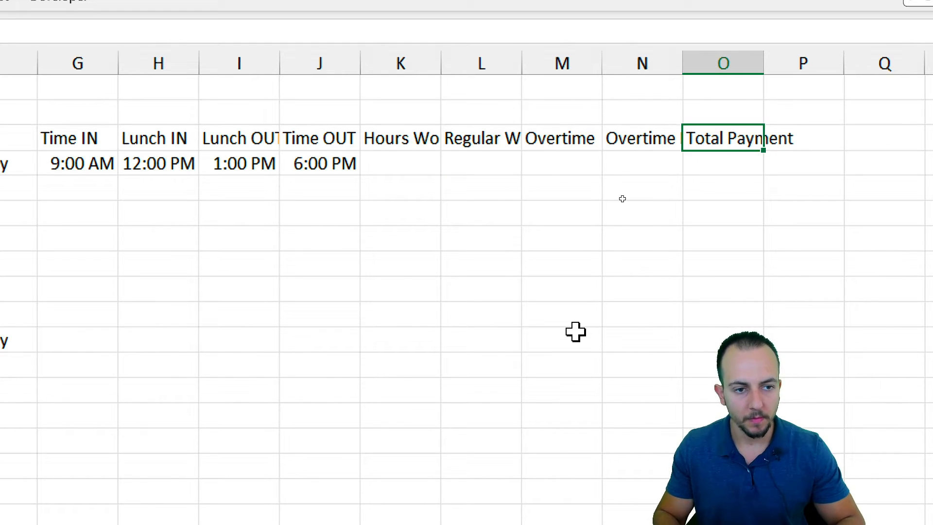
key(Return)
drag(441, 62, 487, 66)
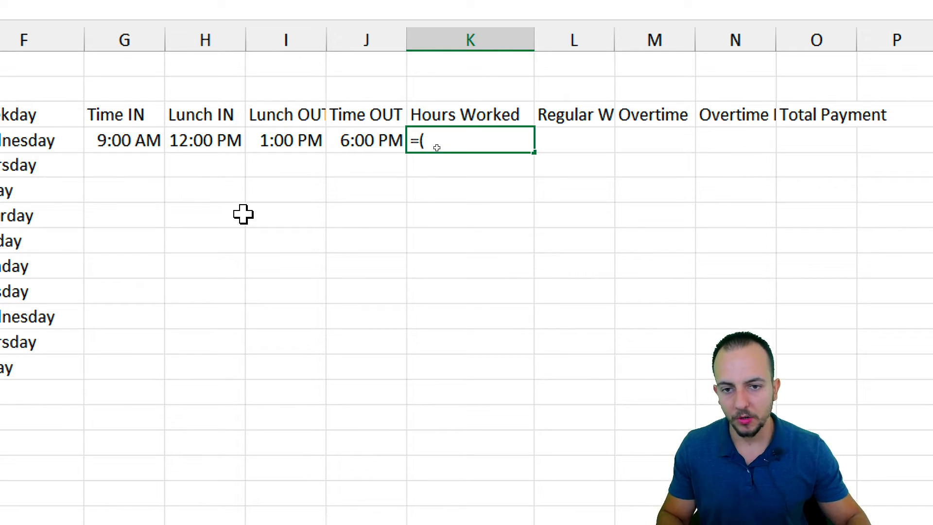
Begin the Hours Worked formula in K4 with Time OUT minus Time IN, =(J4-G4)
click(358, 141)
text(-)
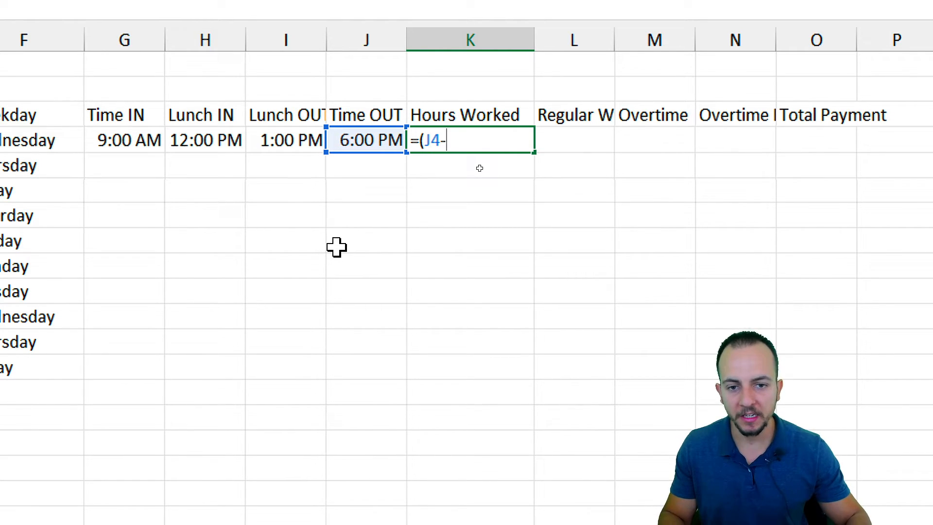
click(145, 135)
text())
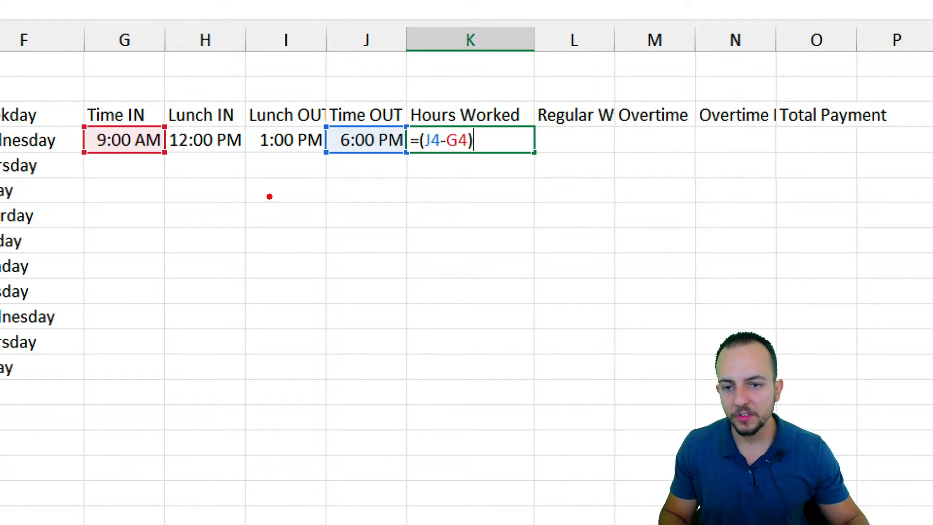
drag(253, 122, 325, 157)
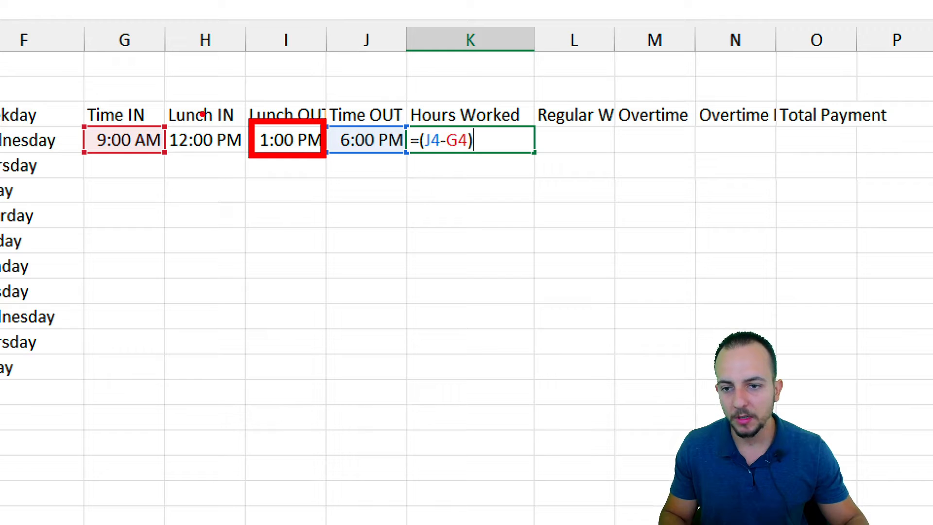
drag(160, 122, 241, 157)
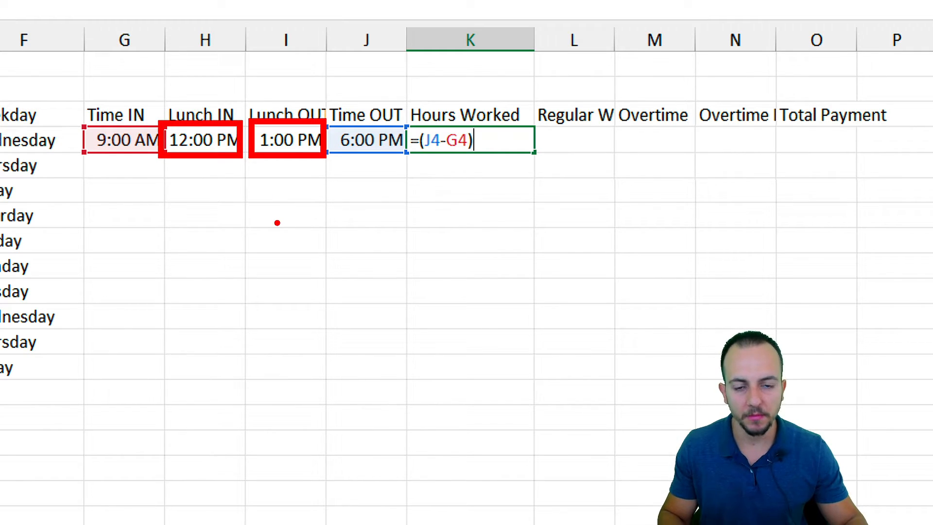
key(Escape)
Complete the K4 formula by subtracting the lunch break, making it =(J4-G4)-(I4-H4)
text(-)
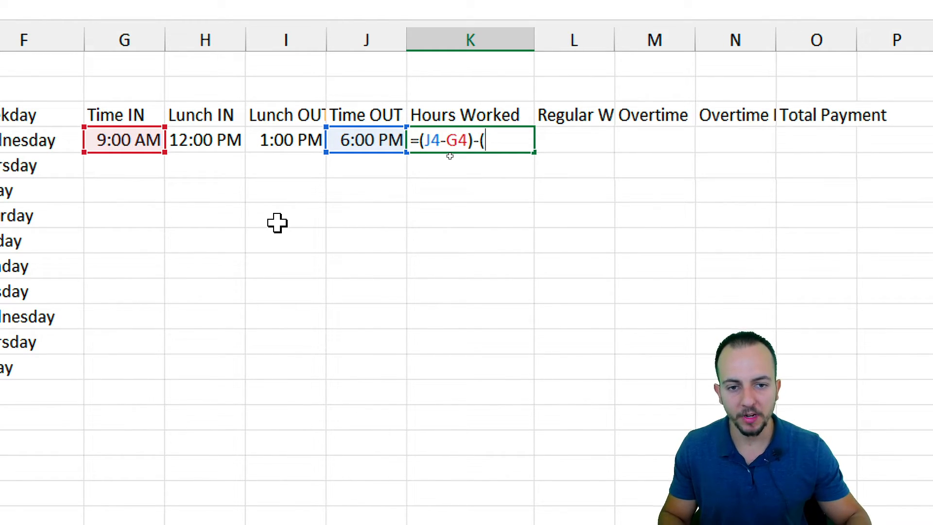
text(()
click(308, 144)
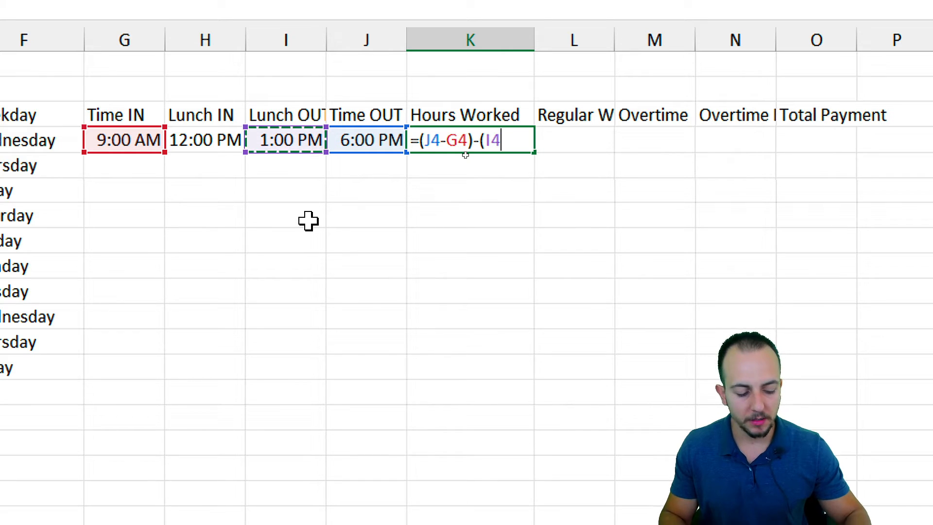
text(-)
click(194, 141)
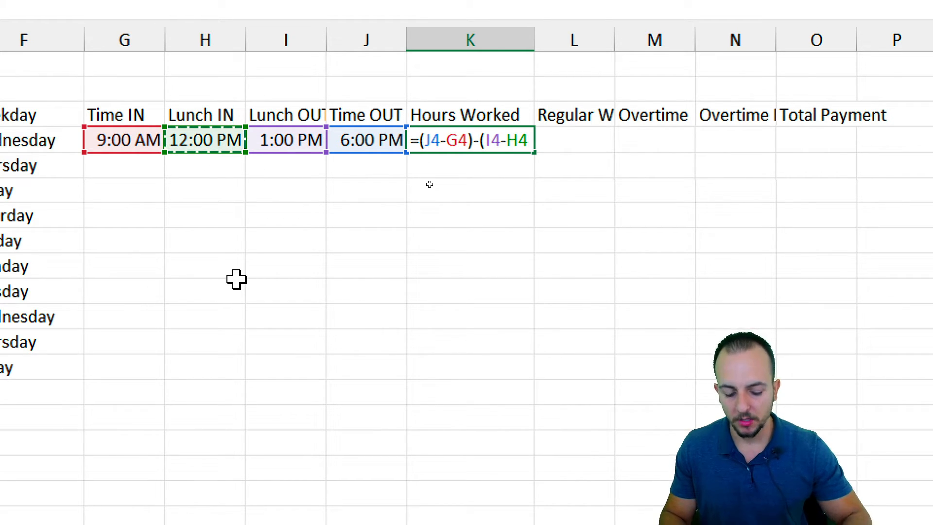
text())
key(Return)
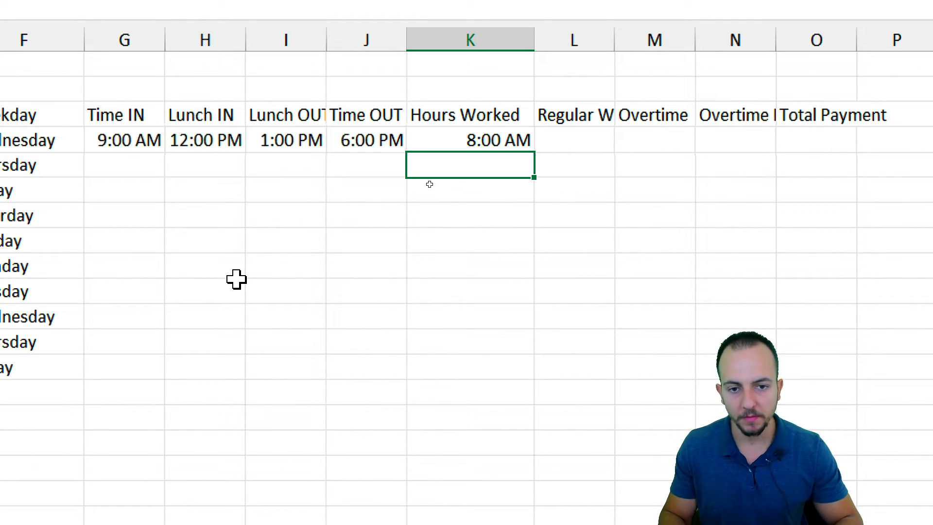
Format the Hours Worked result in K4 as Number
click(500, 139)
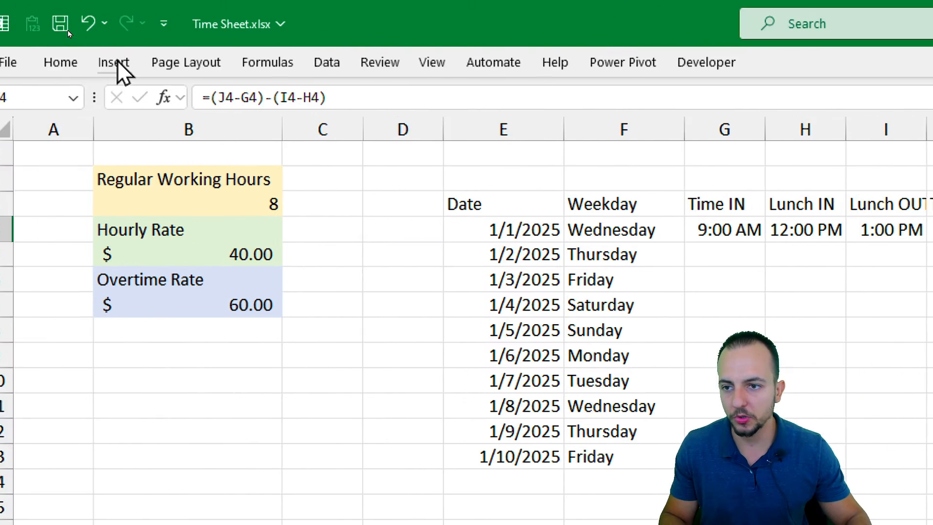
click(84, 62)
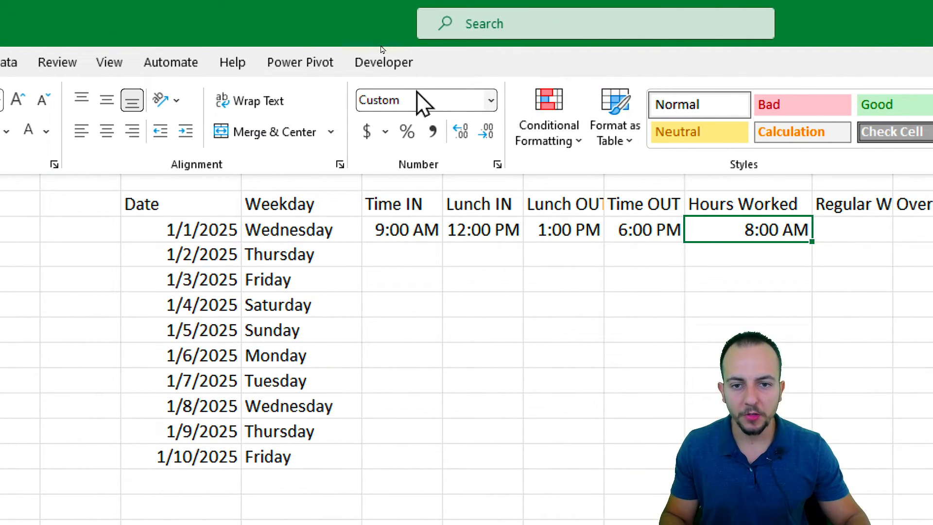
click(491, 101)
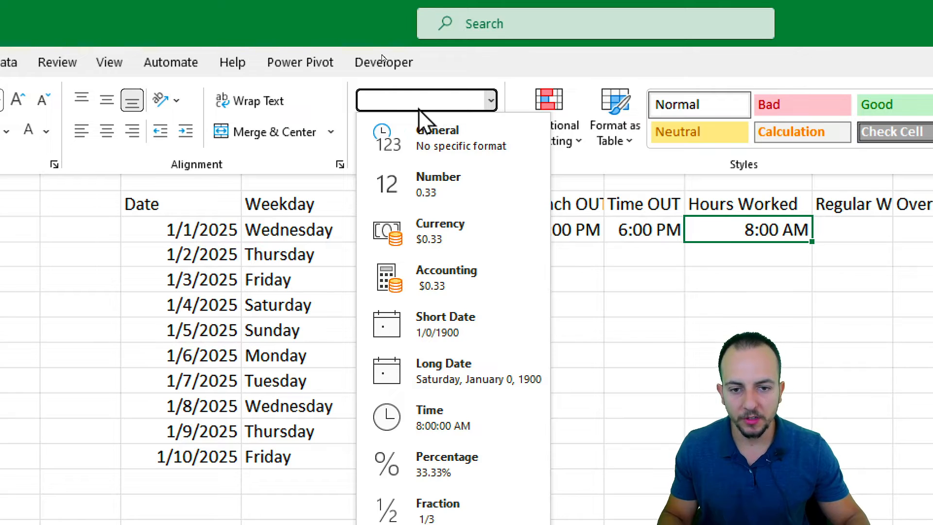
click(470, 184)
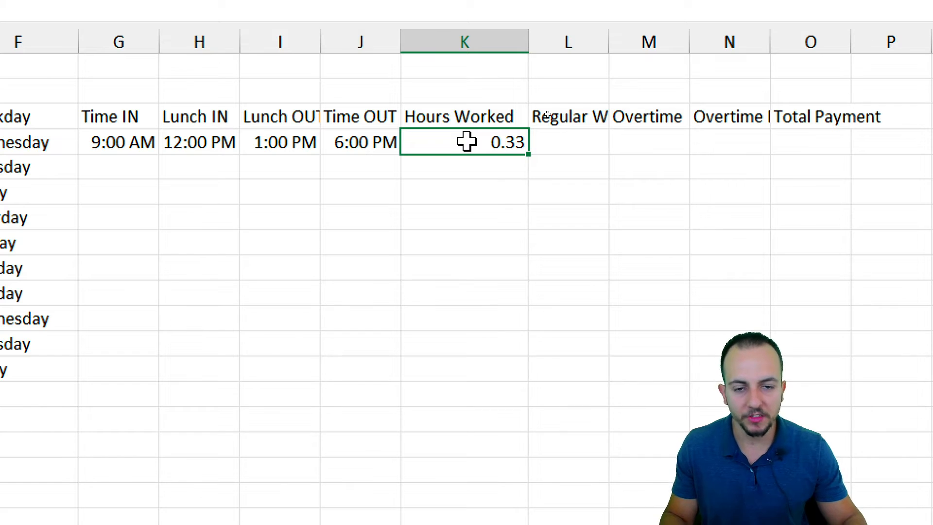
Convert the K4 result to hours by changing the formula to =((J4-G4)-(I4-H4))*24
double_click(486, 141)
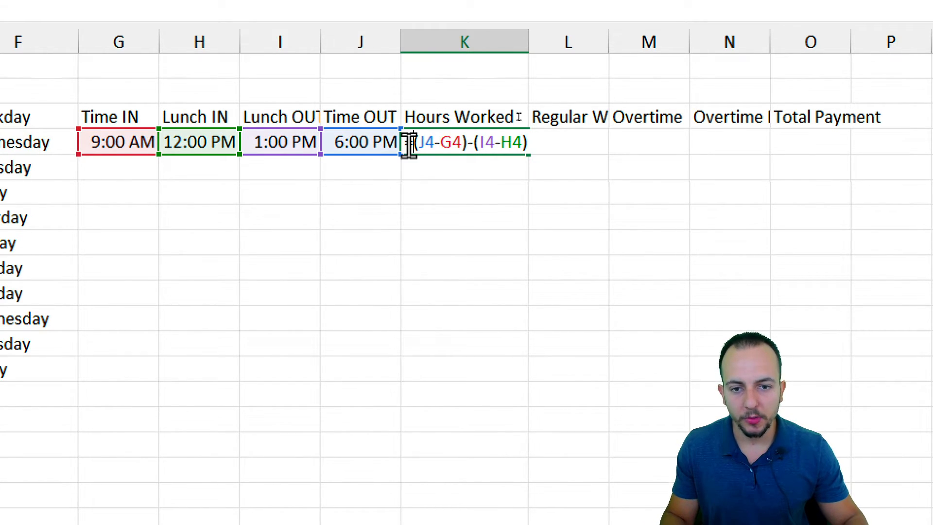
drag(409, 145, 413, 167)
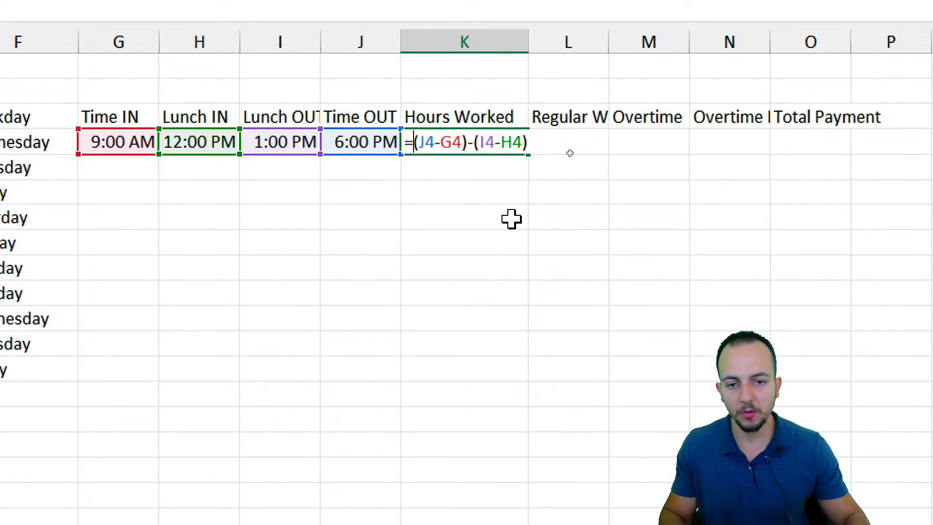
text(()
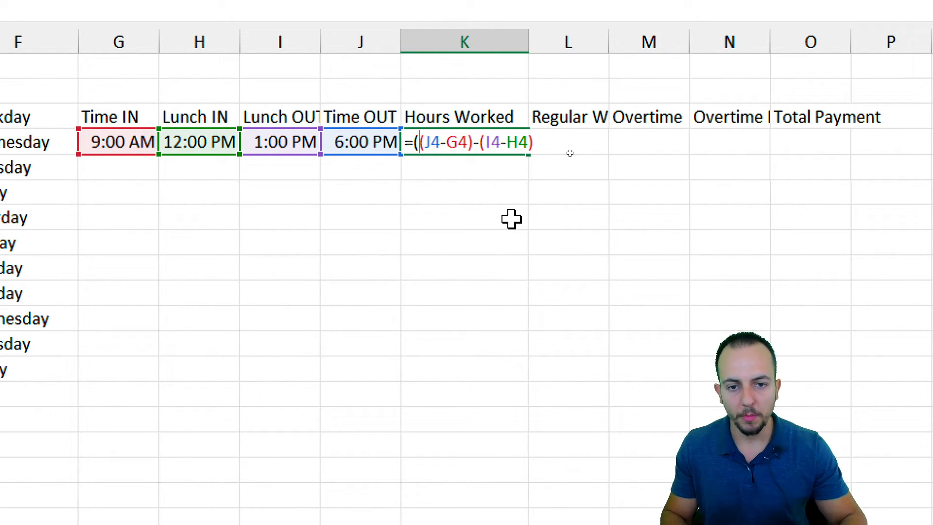
click(543, 150)
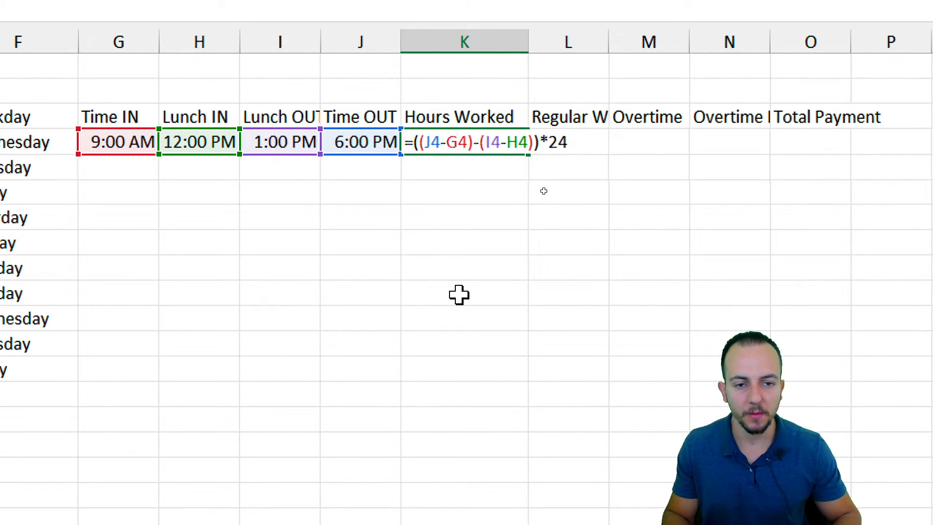
key(Return)
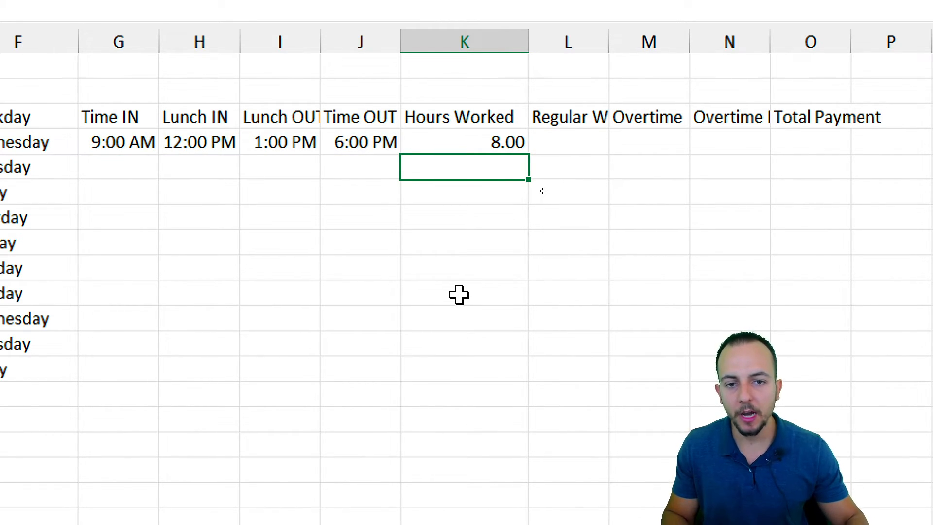
Total the Hours Worked column in K2 with a SUM over K4:K13
click(487, 142)
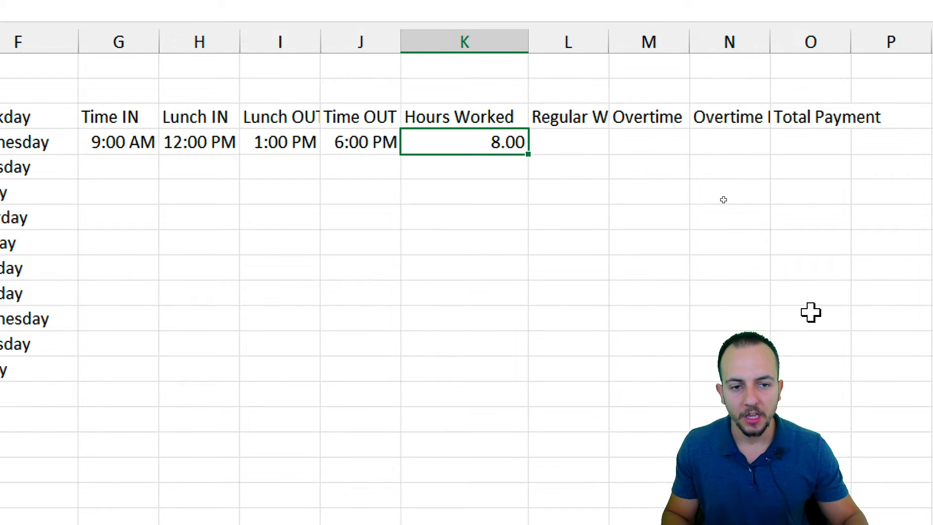
scroll(810, 312, right, 1)
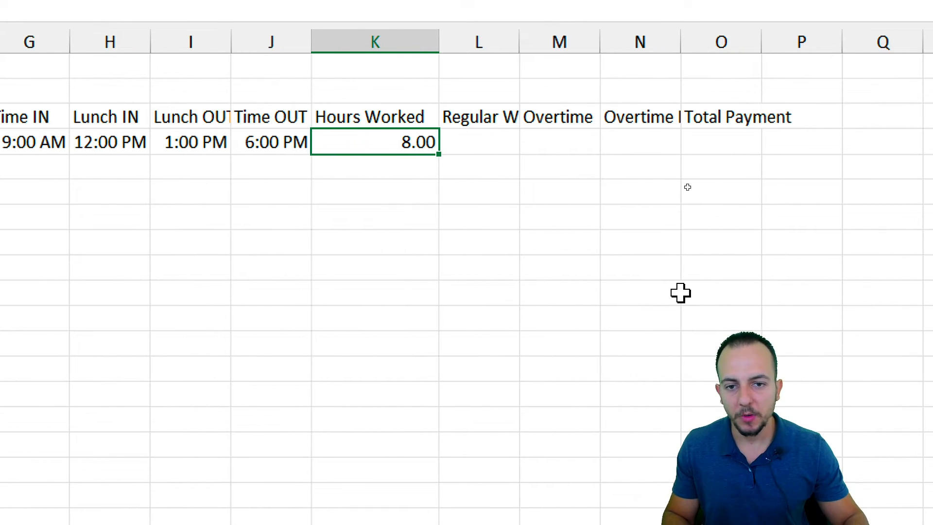
click(376, 100)
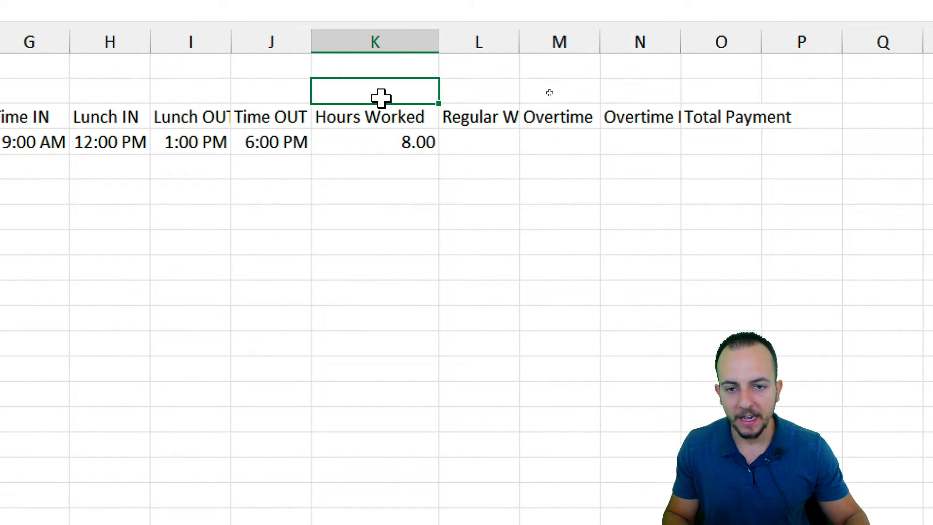
text(=sum)
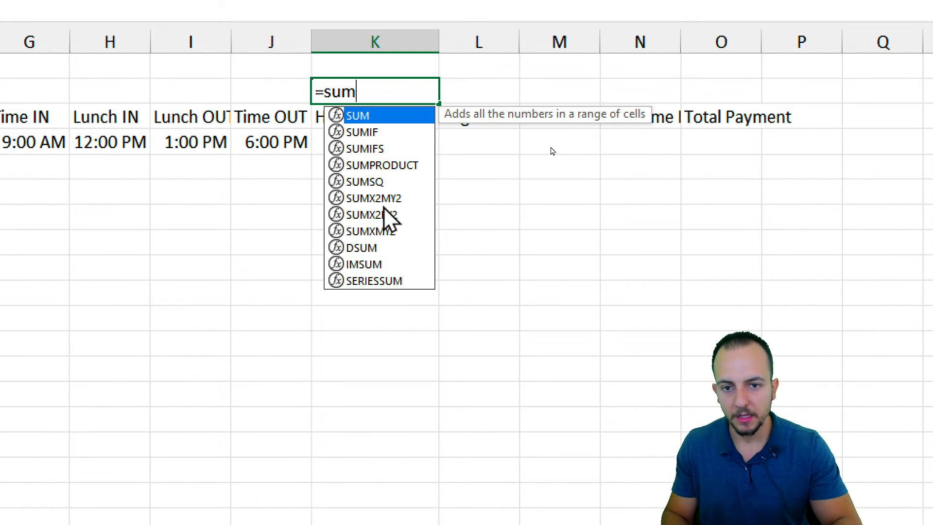
double_click(372, 117)
drag(356, 133, 337, 366)
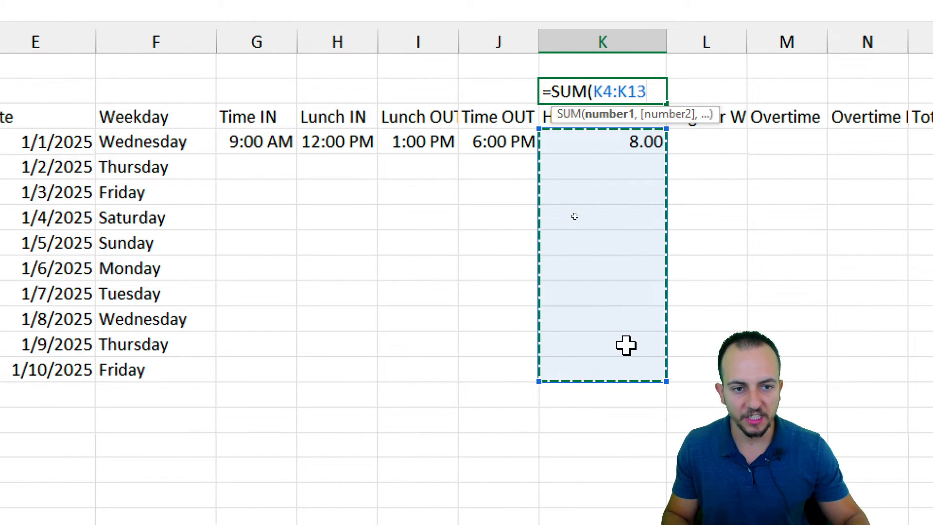
key(Return)
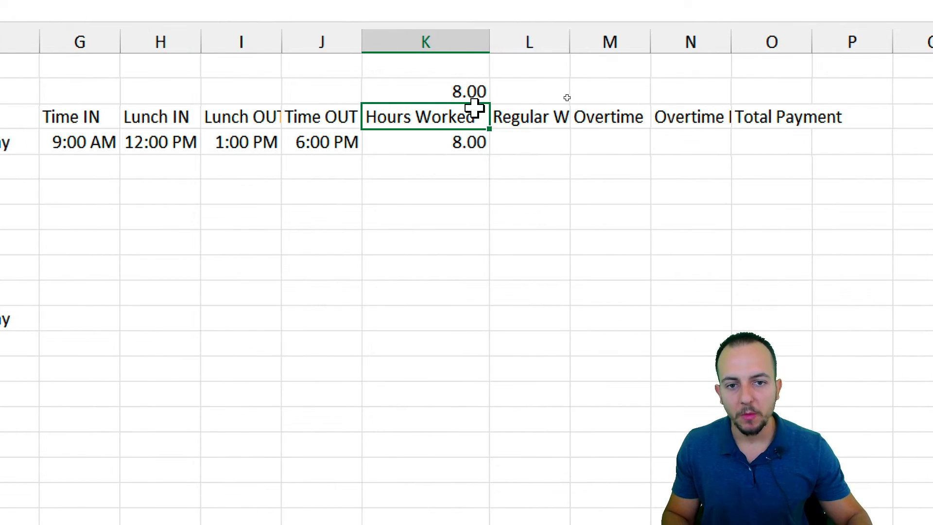
click(435, 94)
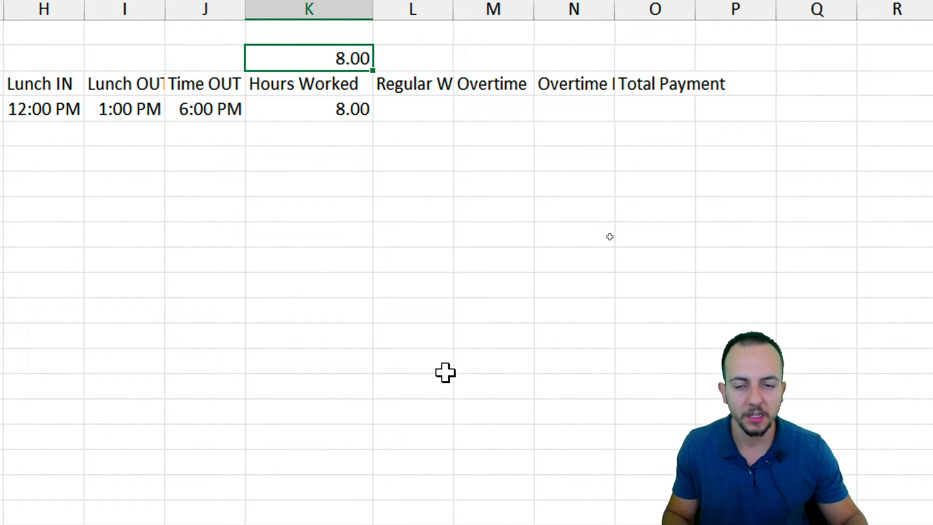
drag(321, 109, 334, 254)
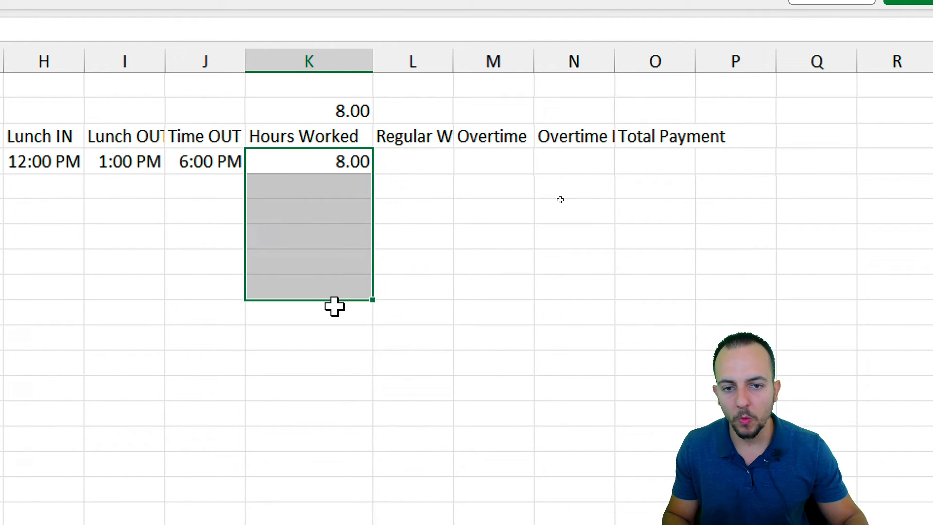
drag(334, 306, 337, 356)
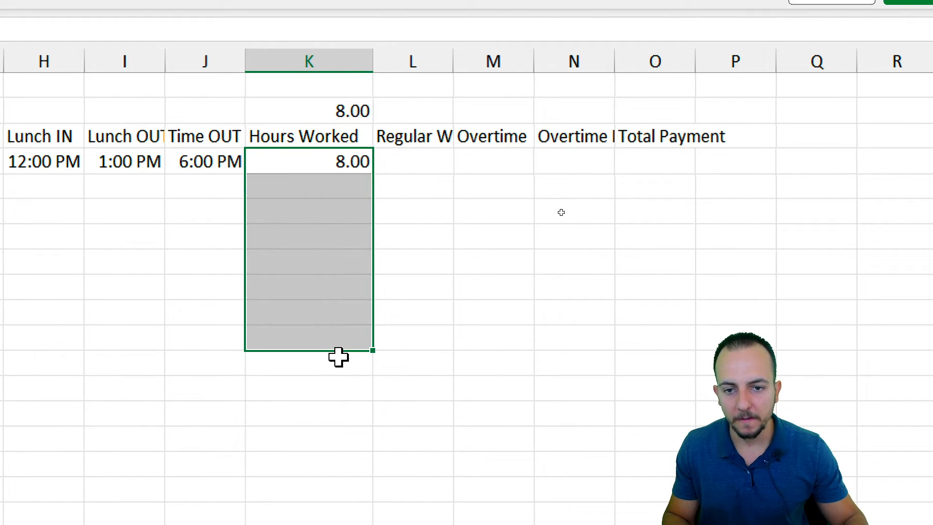
Widen column L to fit the Regular Wage header and begin the L4 formula as hours worked times hourly rate, =K4*B5
drag(452, 62, 497, 63)
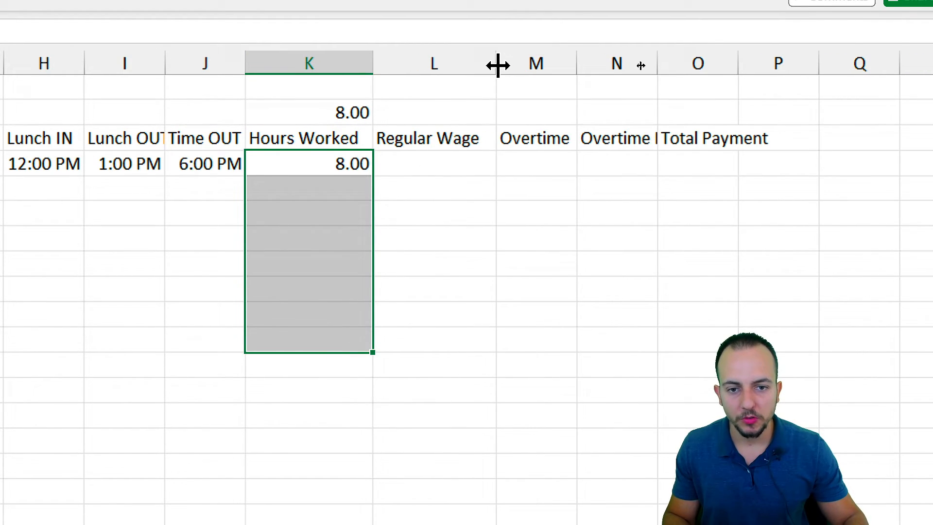
click(448, 159)
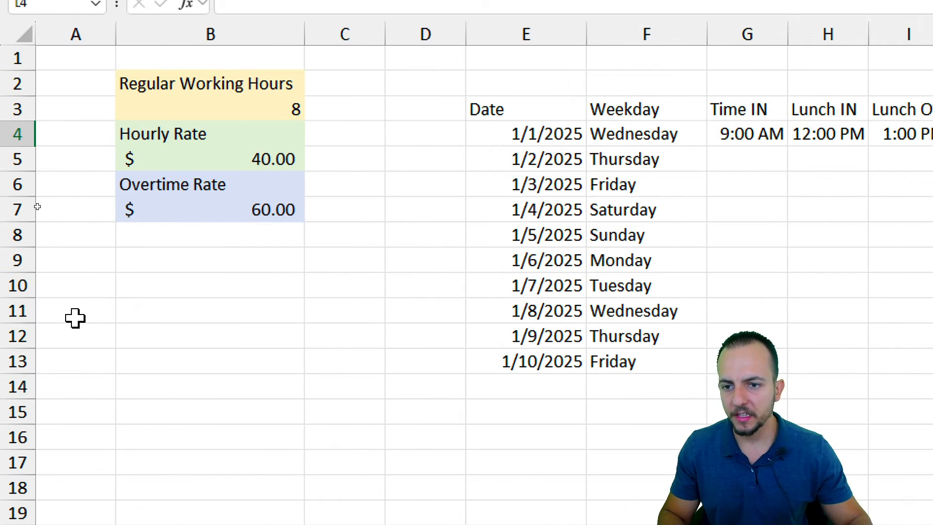
click(206, 162)
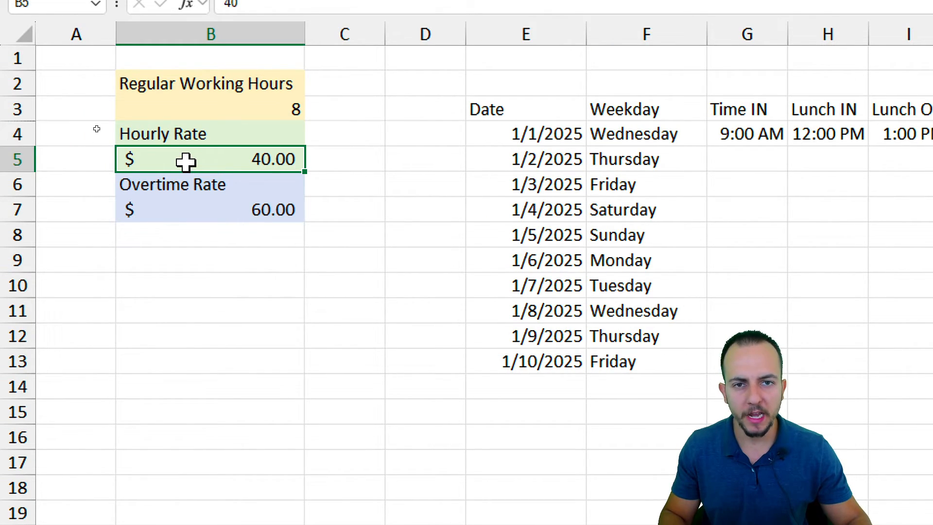
click(433, 113)
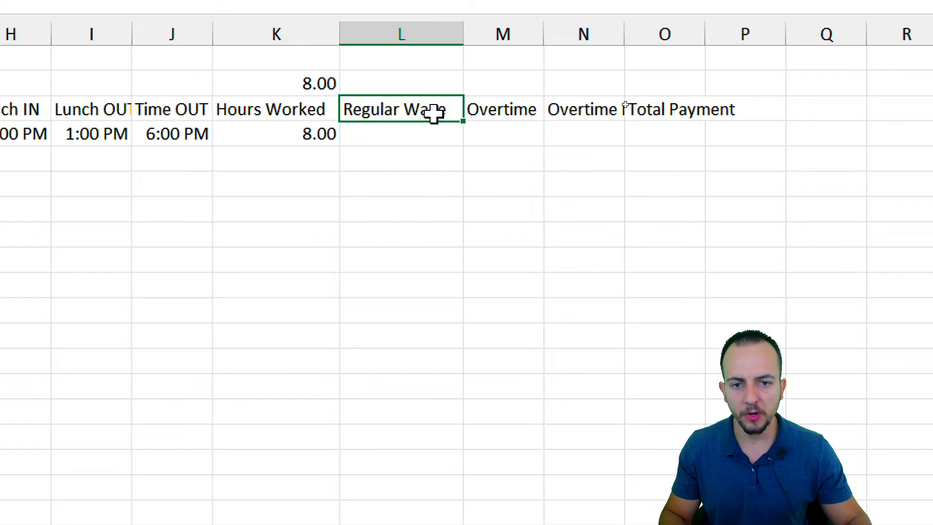
click(425, 133)
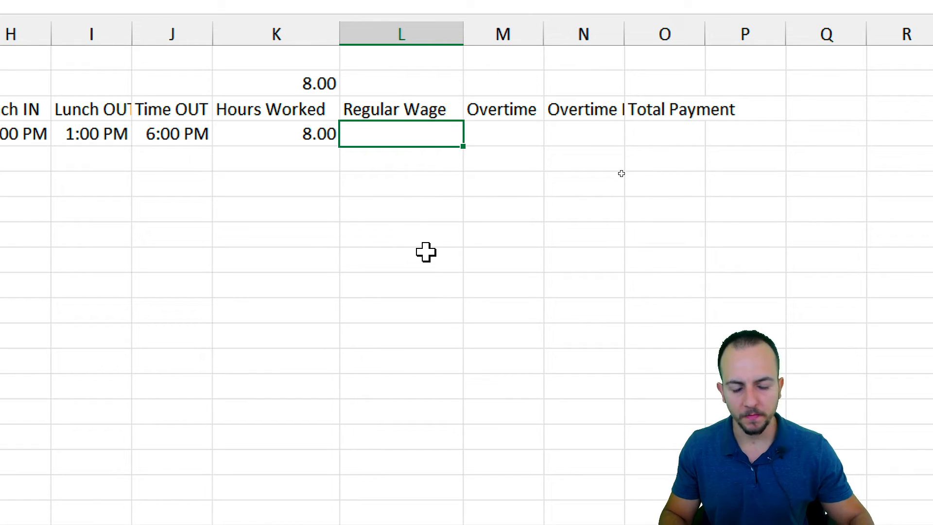
text(=)
click(287, 141)
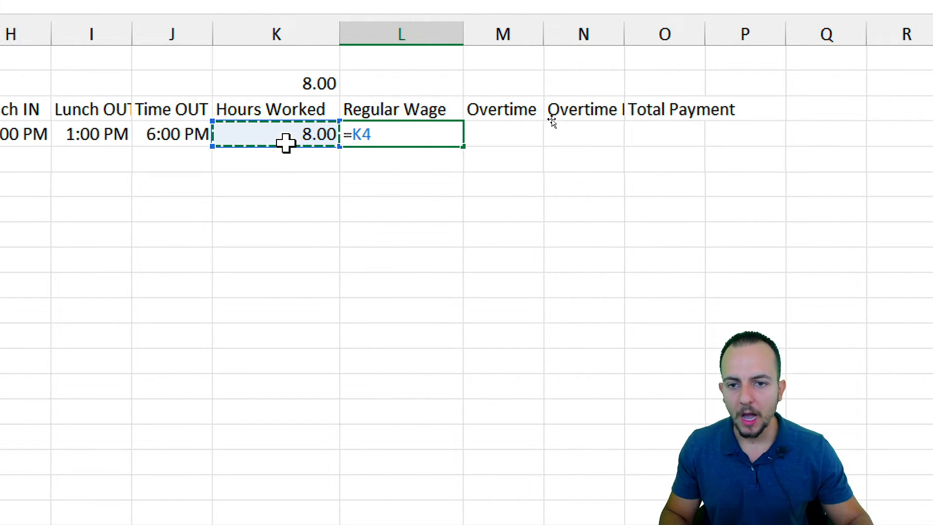
text(*)
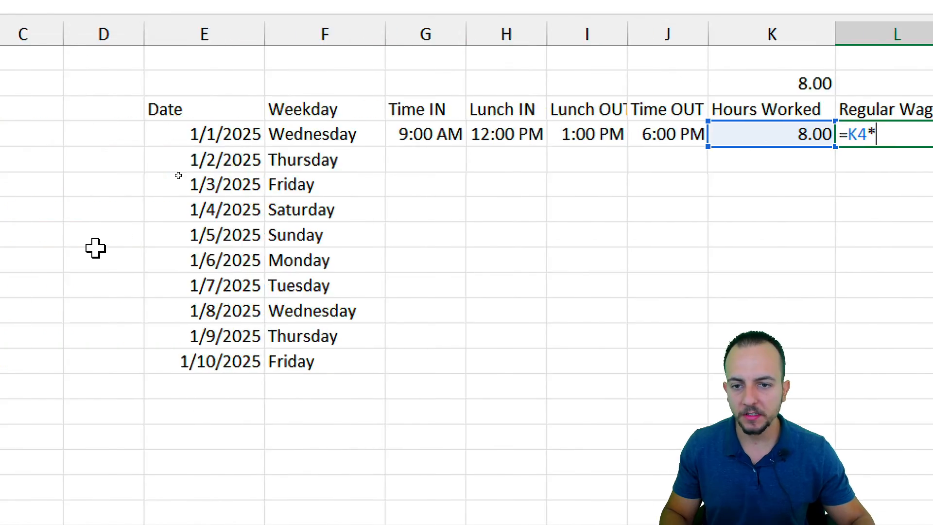
click(224, 159)
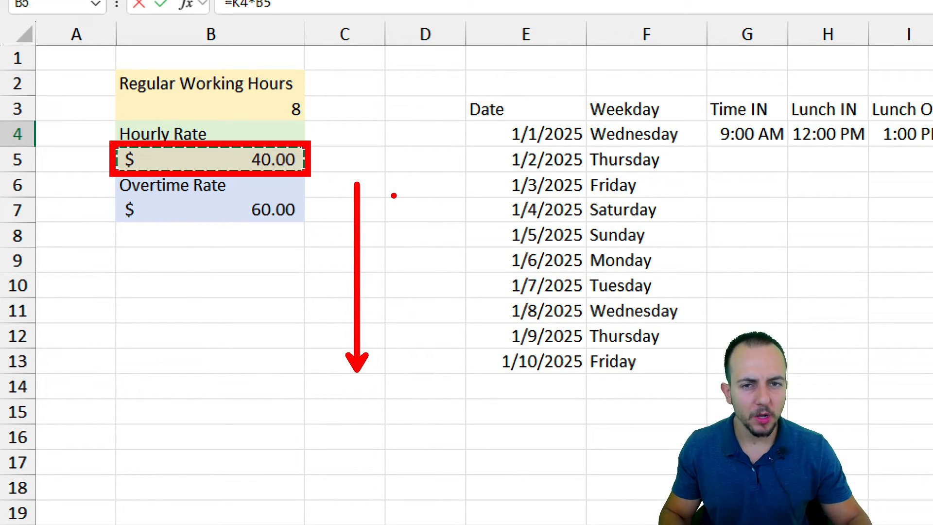
Make the hourly rate reference absolute and commit the Regular Wage formula in L4 as =K4*$B$5
mouse_move(272, 172)
mouse_down()
mouse_move(264, 443)
mouse_move(252, 468)
mouse_move(248, 68)
mouse_move(277, 79)
mouse_move(302, 129)
mouse_move(250, 132)
mouse_move(267, 141)
mouse_up()
scroll(858, 239, right, 8)
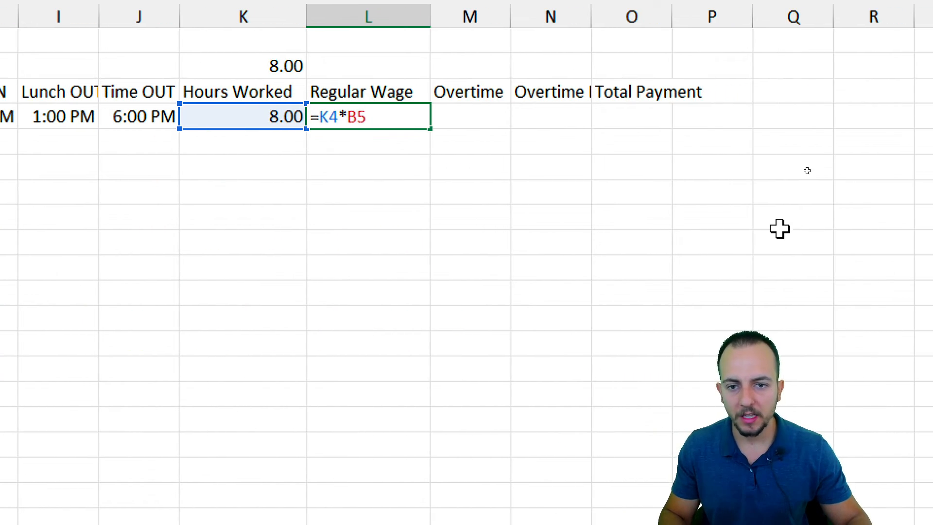
key(F4)
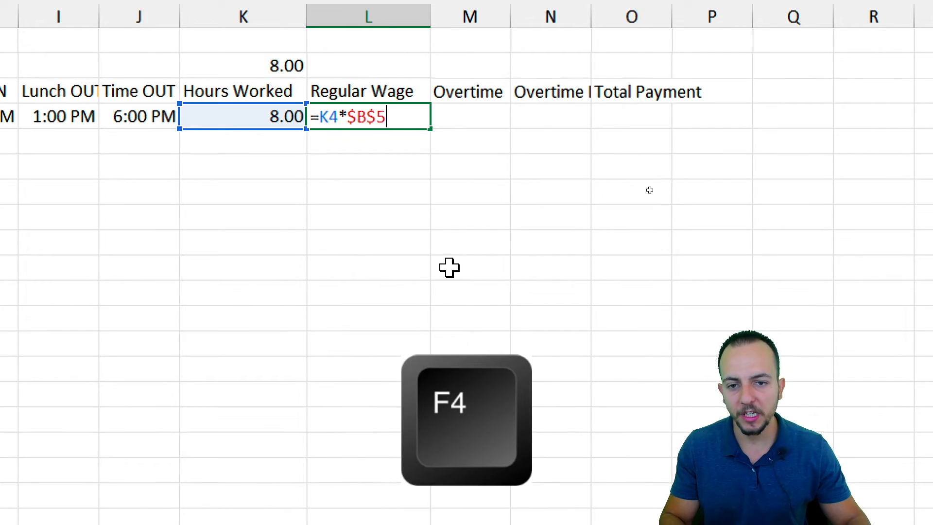
key(ctrl+2)
drag(346, 141, 314, 255)
drag(376, 107, 434, 28)
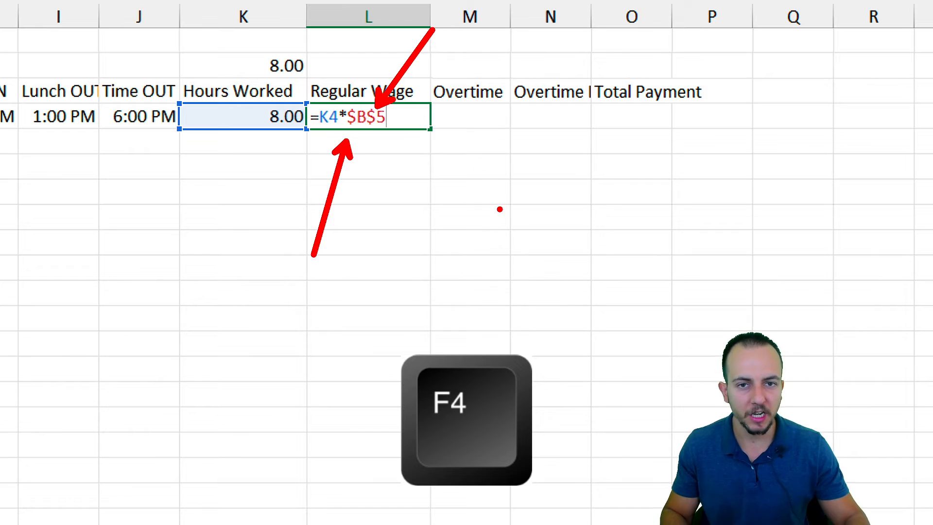
key(Escape)
key(Return)
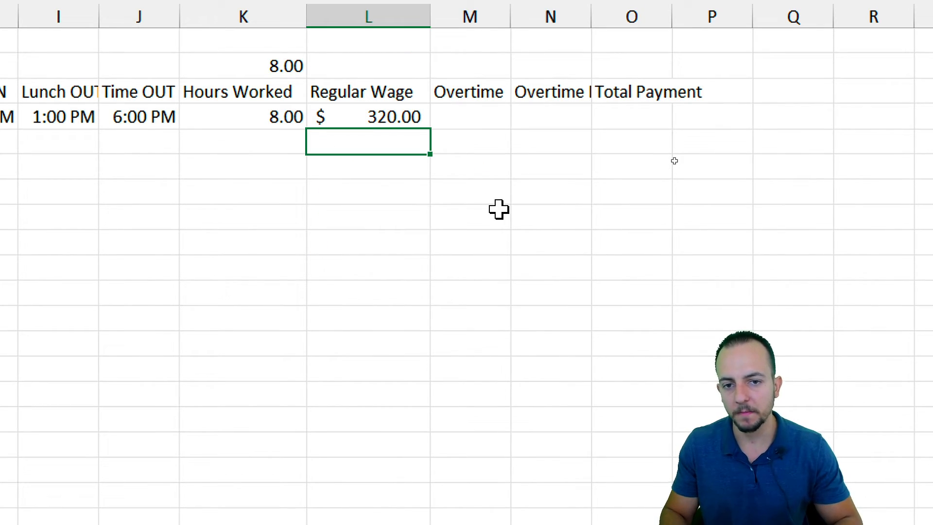
click(400, 112)
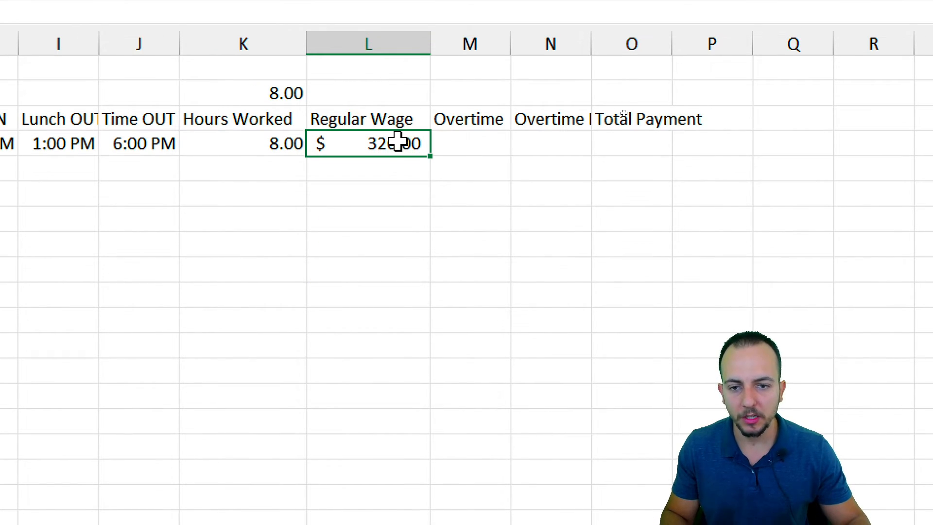
drag(388, 94, 390, 121)
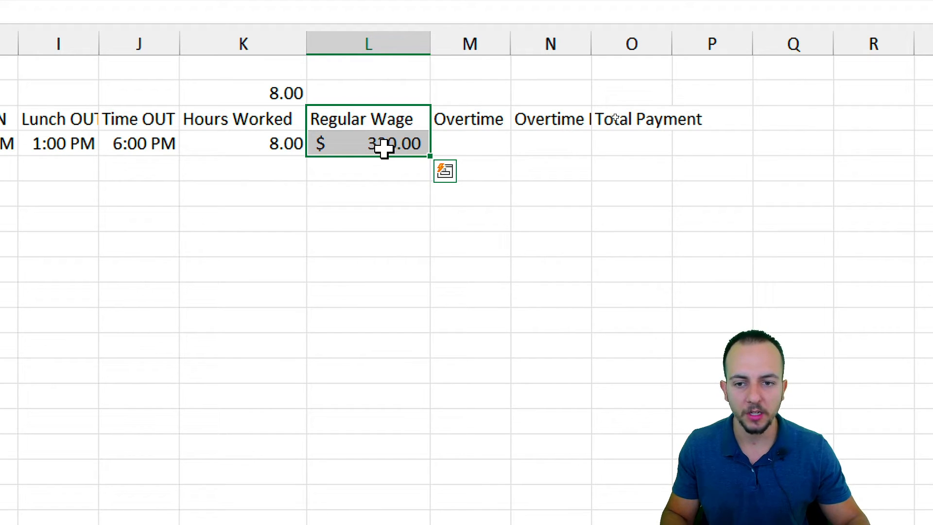
Change the Time OUT entry in J4 to 8:00 PM
scroll(117, 166, left, 5)
scroll(816, 253, right, 3)
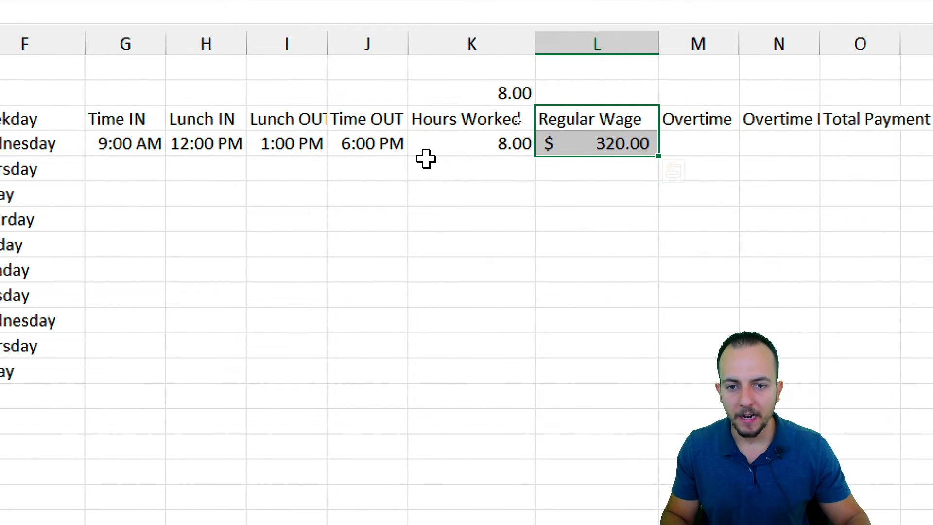
click(362, 145)
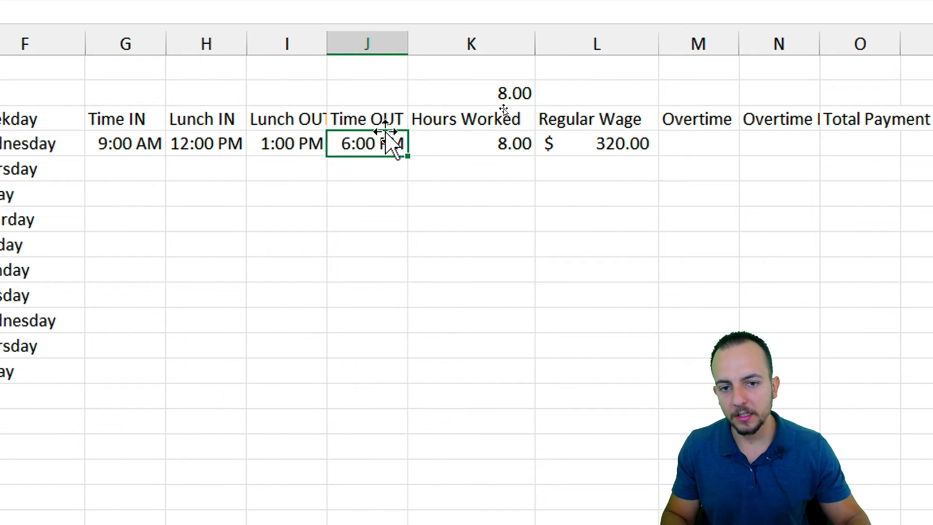
double_click(393, 141)
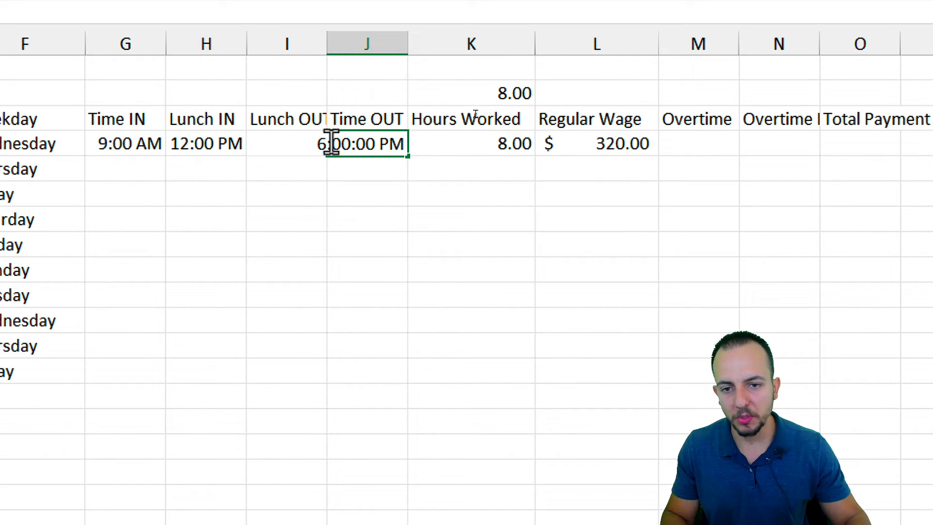
drag(327, 144, 319, 144)
text(8)
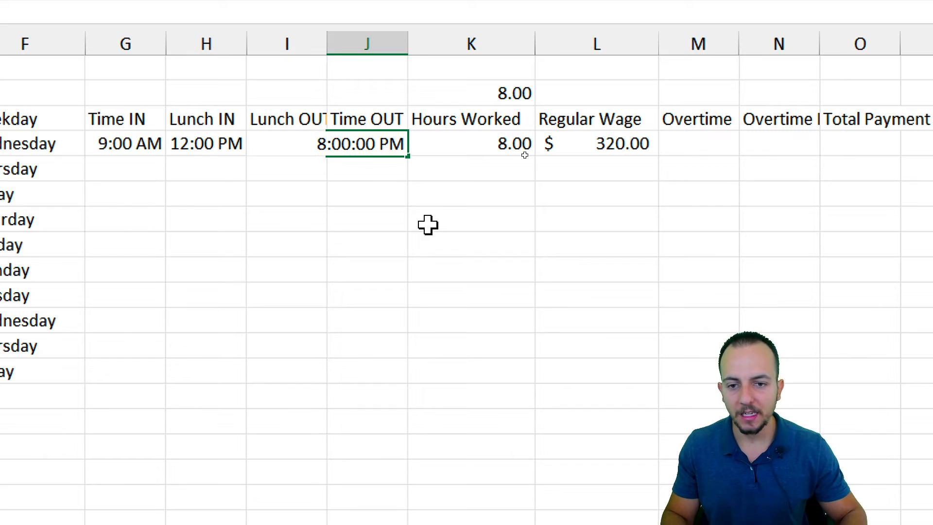
key(Return)
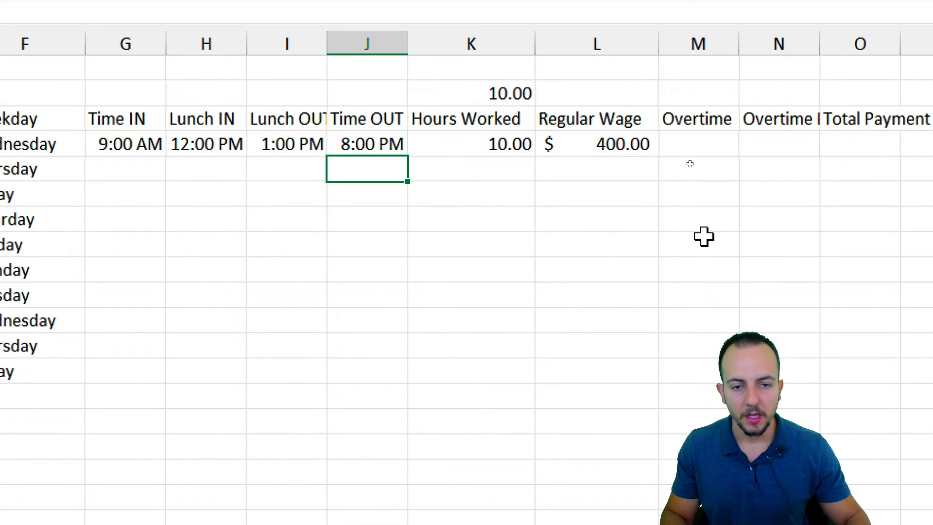
scroll(690, 162, right, 3)
drag(232, 132, 290, 162)
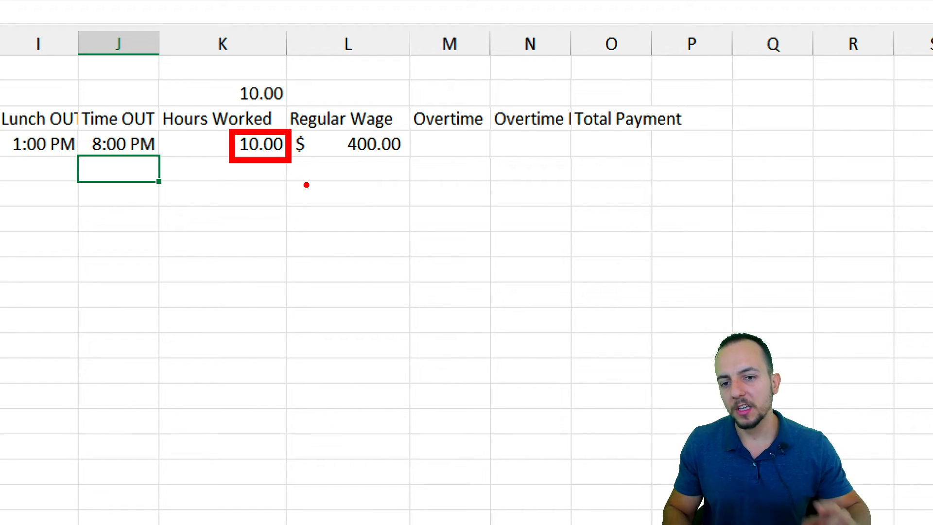
key(e)
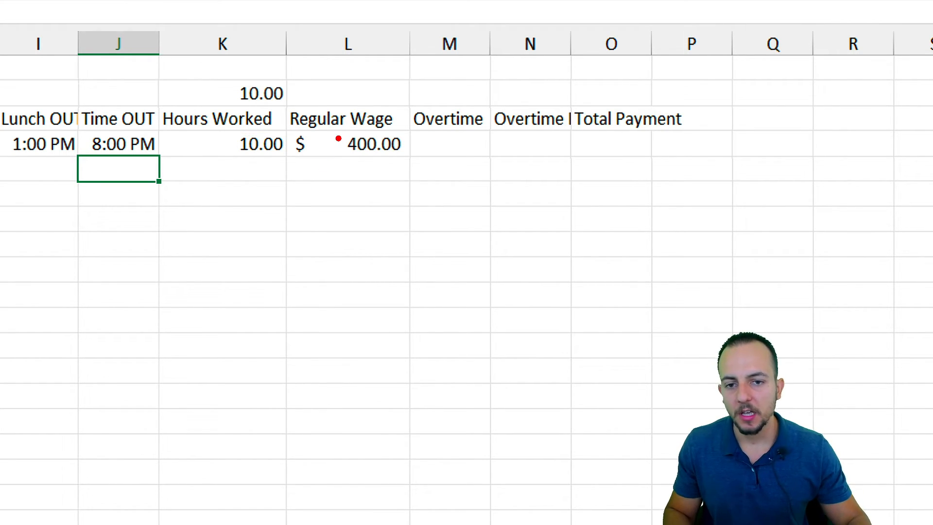
mouse_move(351, 141)
mouse_down()
mouse_move(412, 158)
mouse_move(414, 208)
mouse_move(431, 240)
mouse_up()
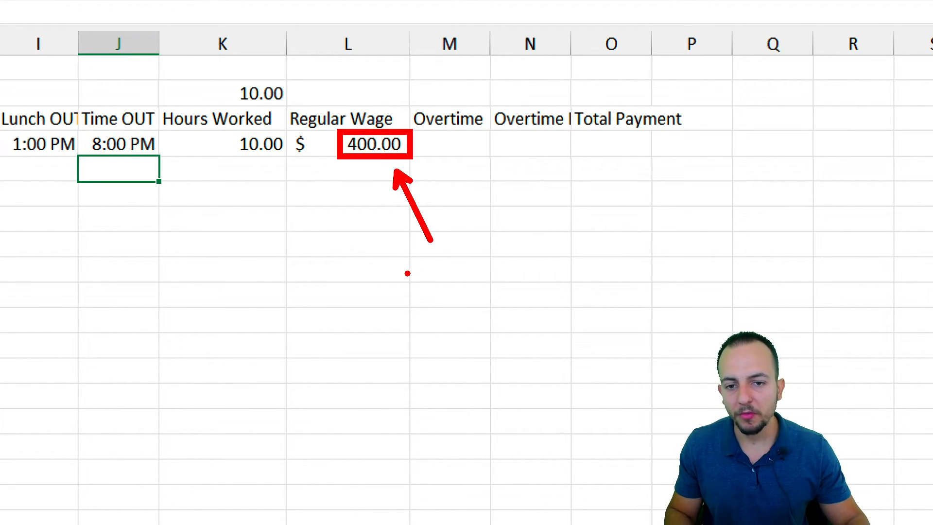
key(ctrl+z)
key(ctrl+z)
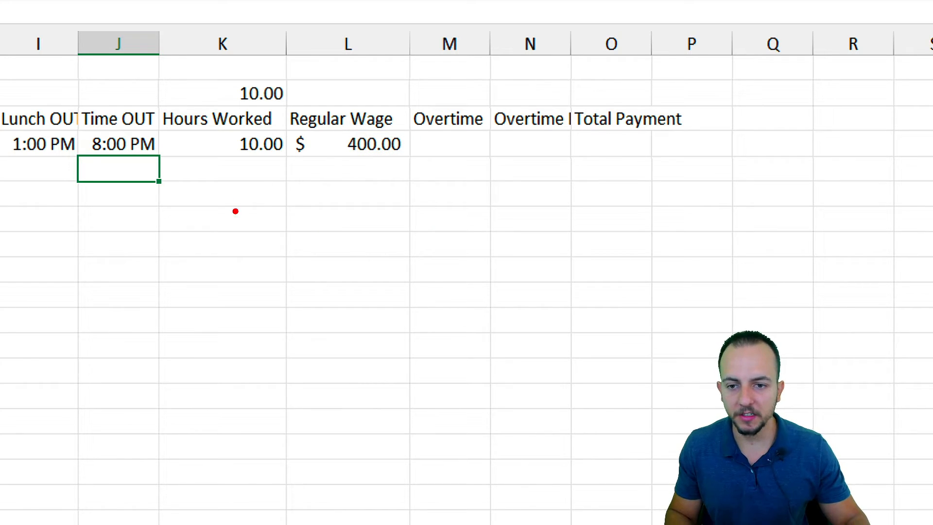
mouse_move(243, 209)
mouse_down()
mouse_move(252, 250)
mouse_move(240, 205)
mouse_up()
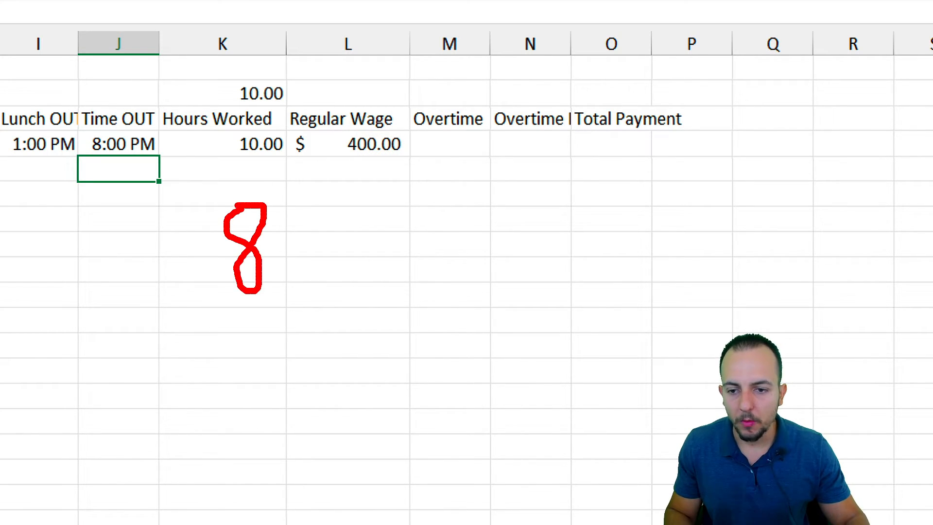
drag(276, 261, 387, 261)
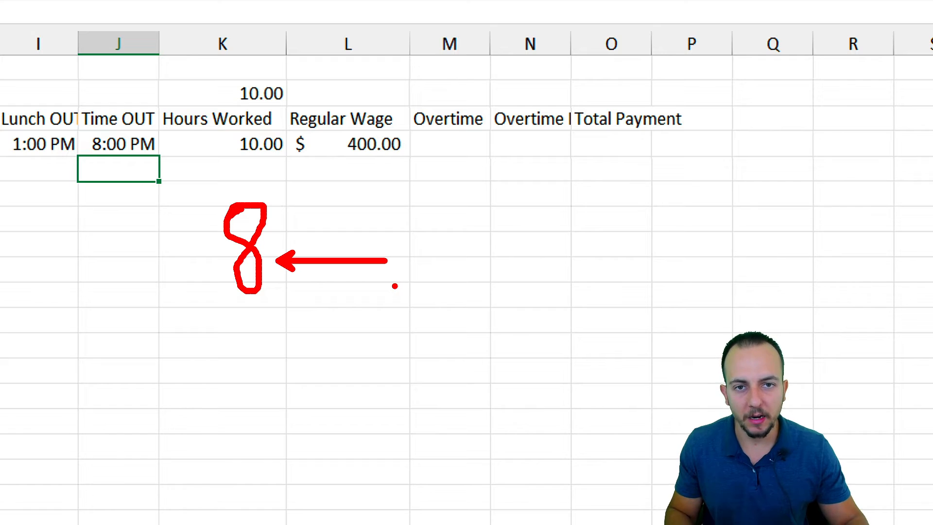
key(ctrl+z)
key(ctrl+z)
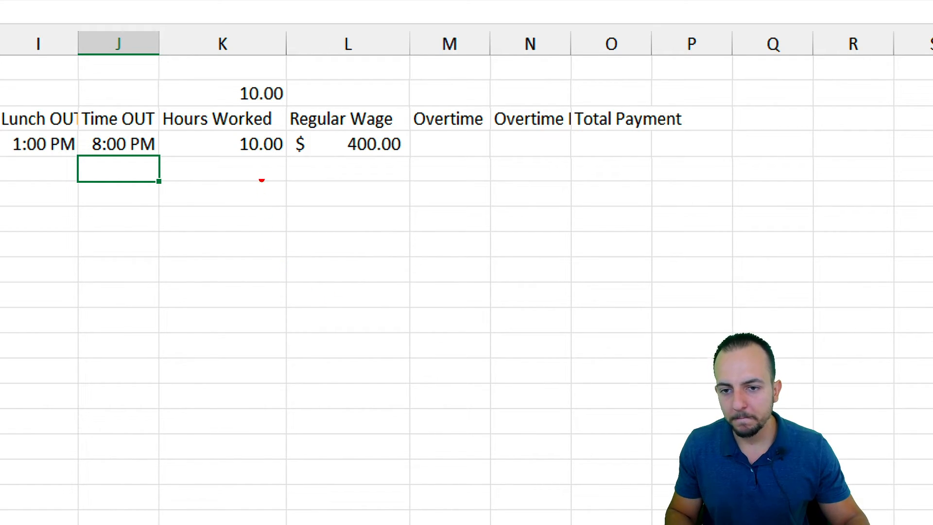
drag(220, 218, 173, 313)
drag(277, 254, 265, 258)
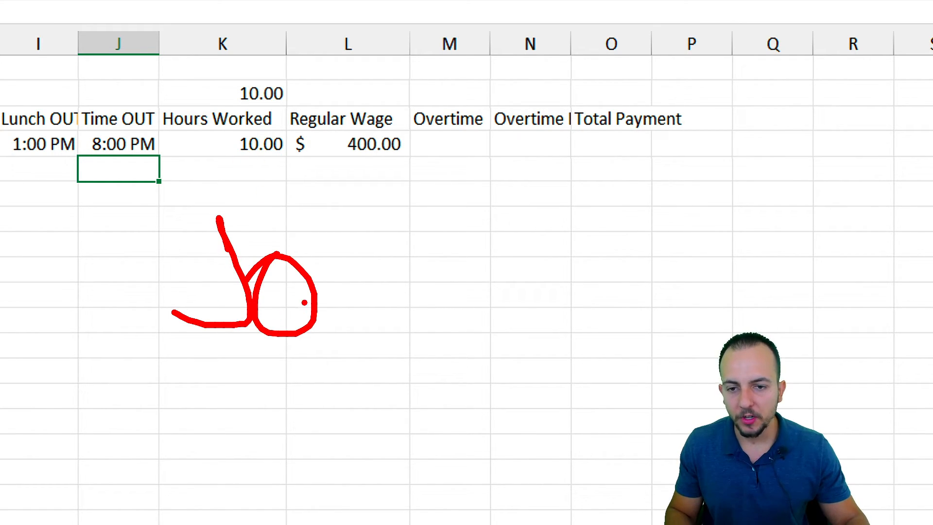
key(ctrl+z)
key(ctrl+z)
drag(364, 171, 402, 250)
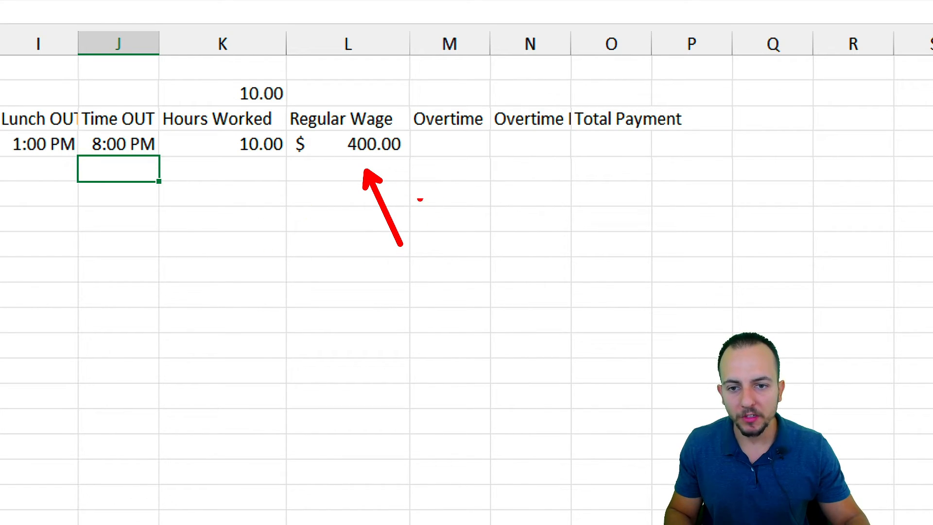
drag(286, 97, 401, 130)
mouse_move(417, 274)
mouse_down()
mouse_move(459, 272)
mouse_move(396, 265)
mouse_up()
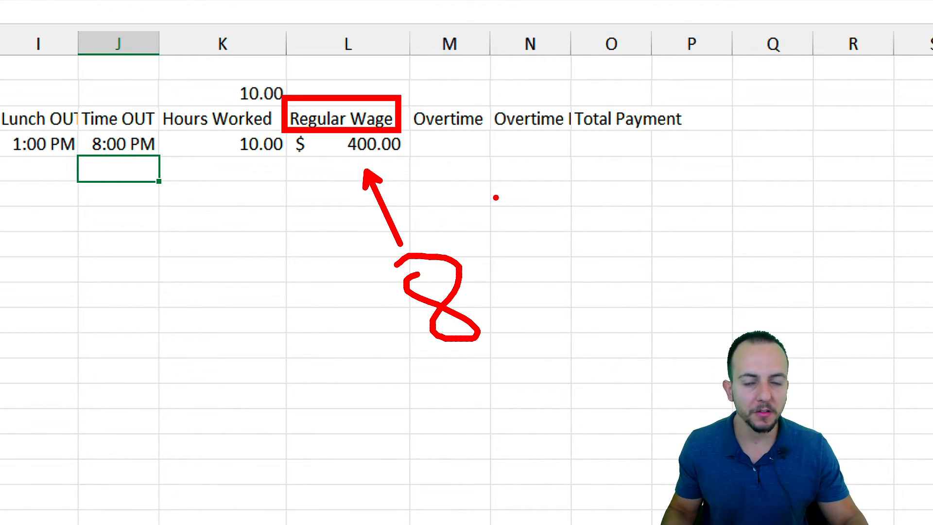
key(Escape)
Clear the Regular Wage formula in L4 and begin an IF formula there with the logical test K4<=8
click(362, 143)
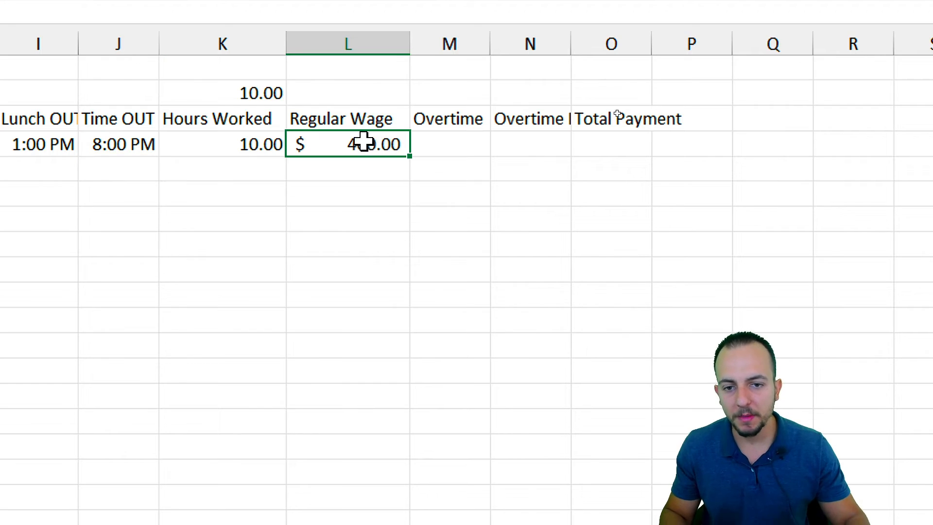
key(Delete)
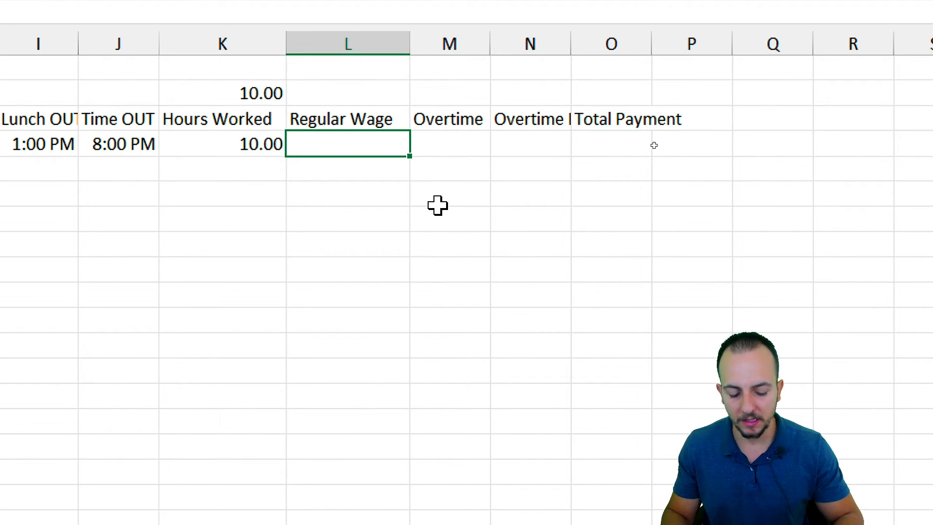
text(=if)
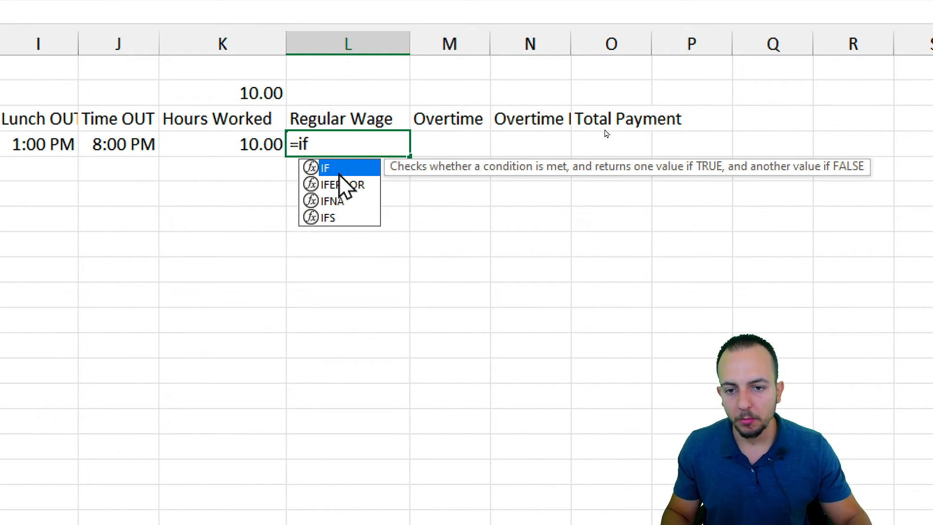
double_click(337, 170)
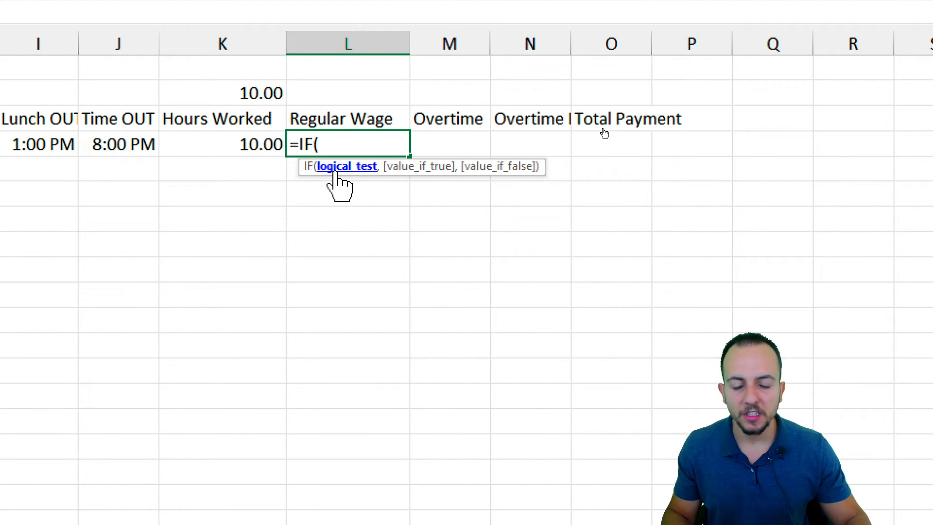
click(241, 144)
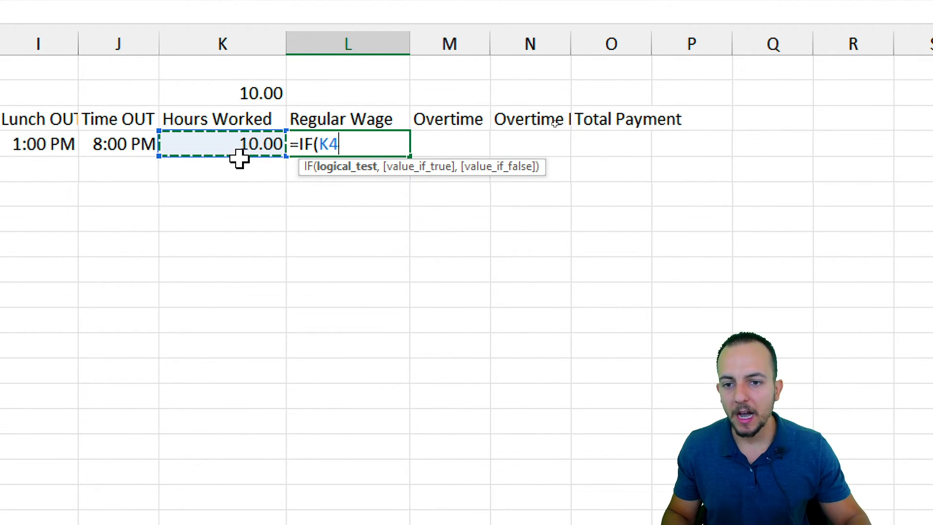
text(<=8)
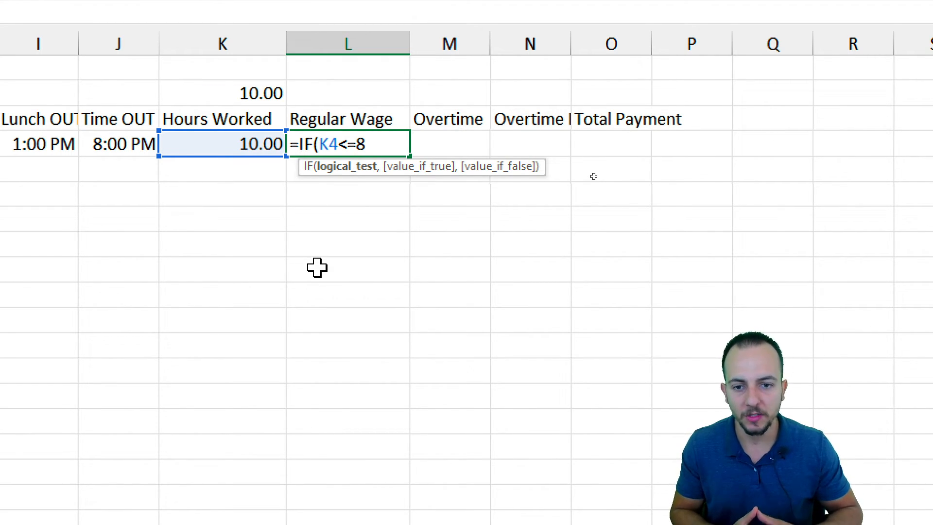
text(,)
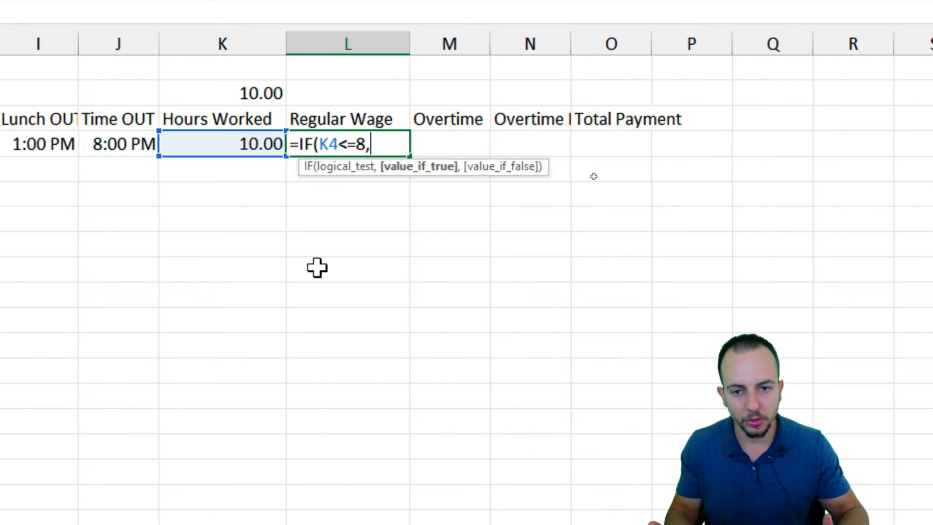
Set the IF formula's value-if-true to hours worked times the absolute hourly rate, K4*$B$5
click(204, 142)
text(*)
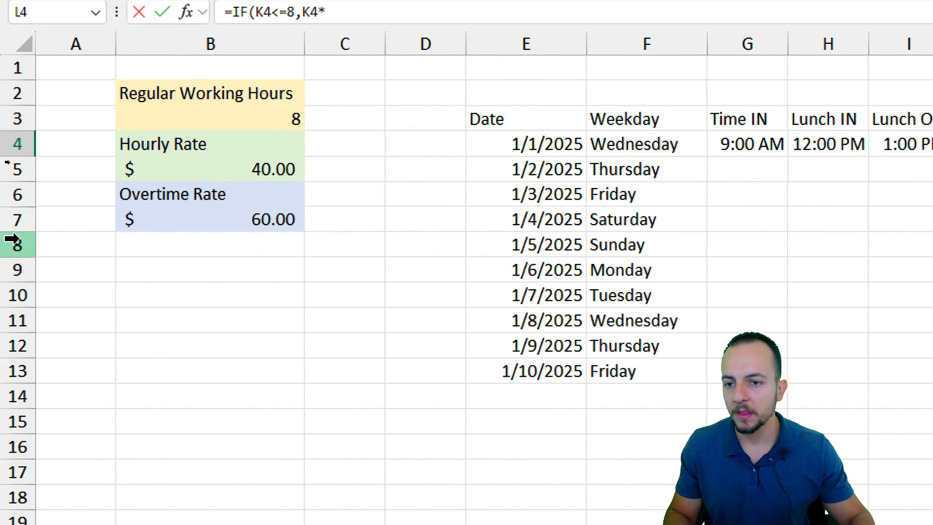
click(233, 169)
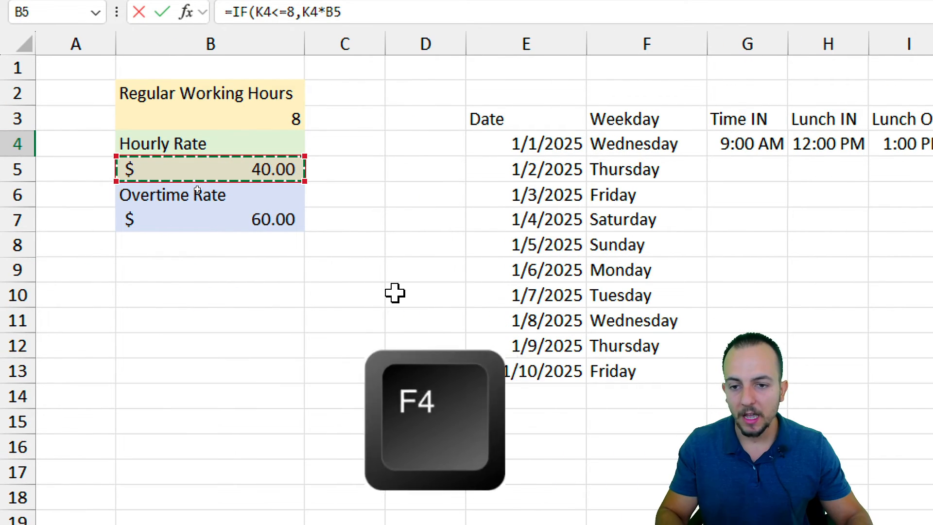
key(F4)
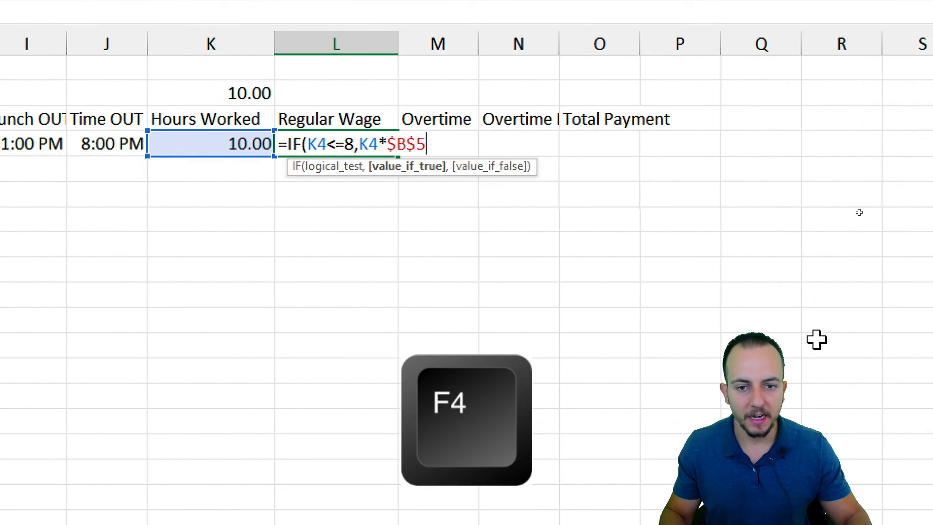
Add 8*$B$5 as the value-if-false and commit L4 as =IF(K4<=8,K4*$B$5,8*$B$5)
text(,8*)
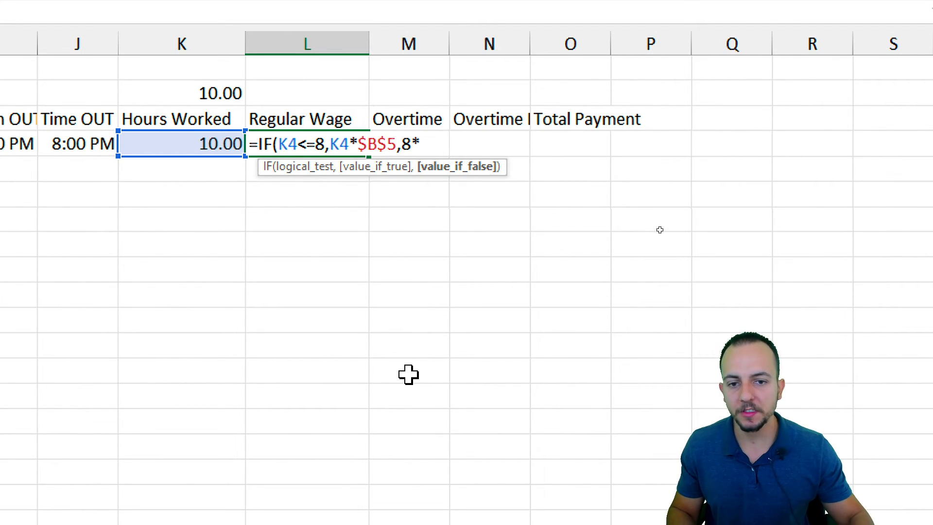
click(250, 182)
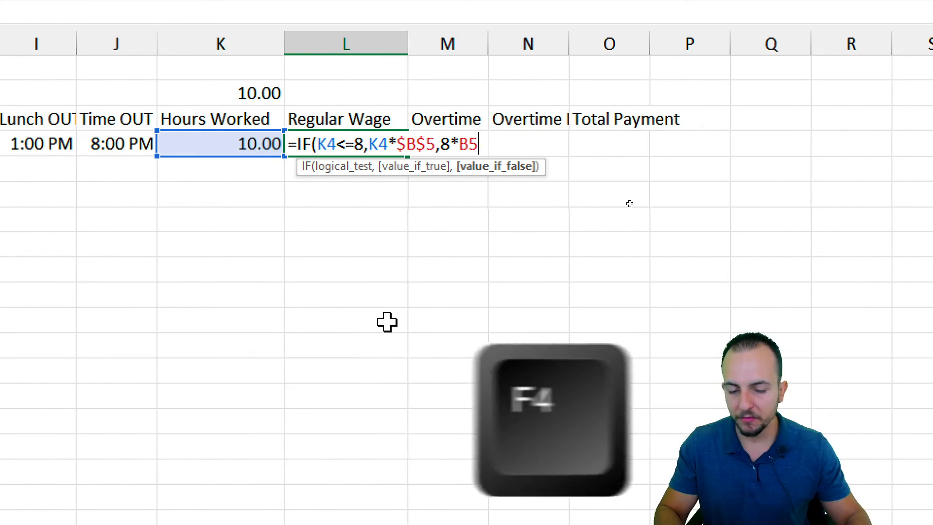
key(F4)
text())
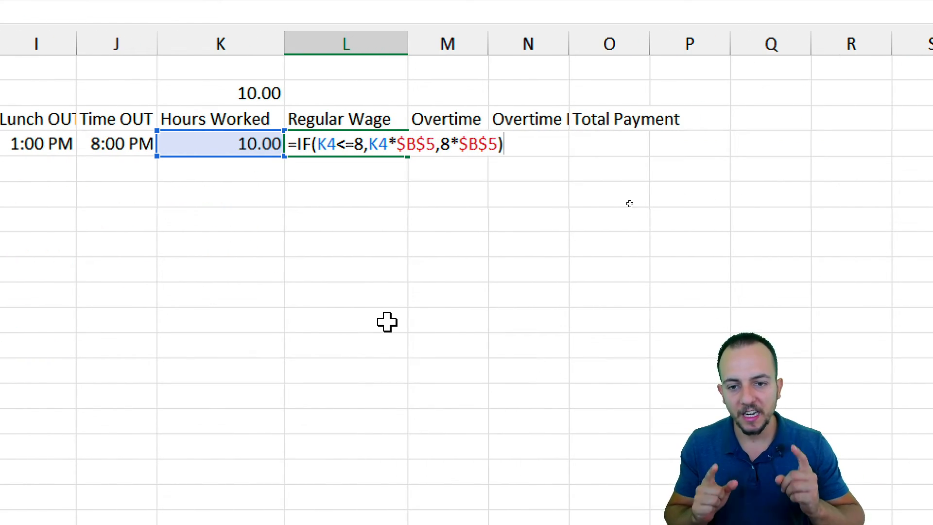
key(Return)
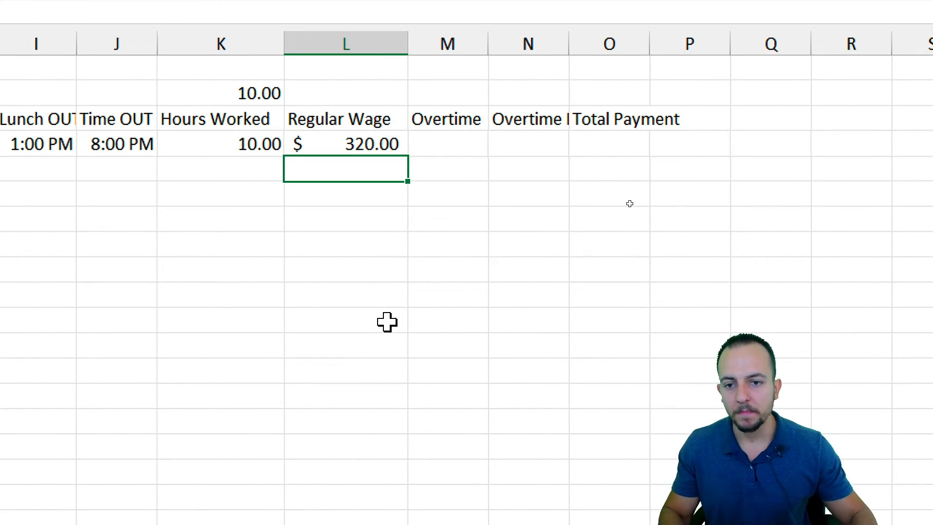
Test the Regular Wage formula by overwriting the Hours Worked cell K4 with 8, 15 and finally 1
click(329, 144)
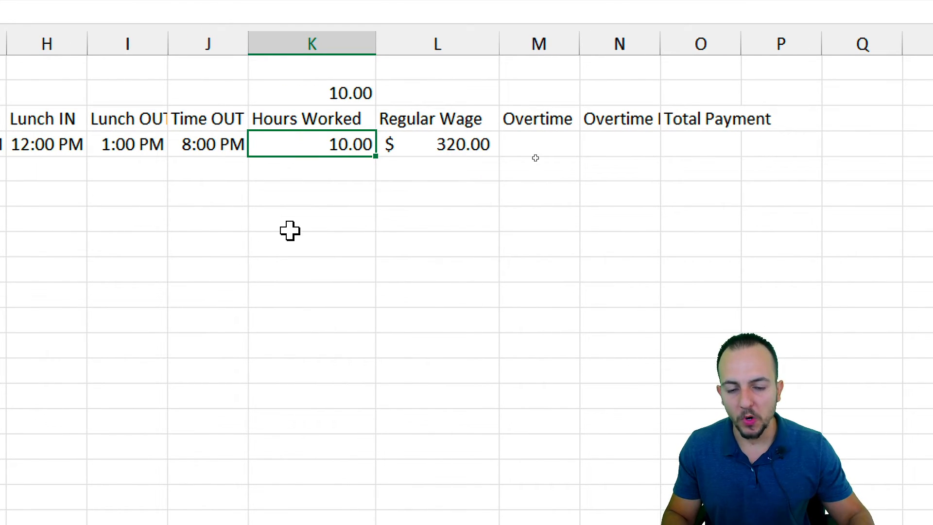
text(8)
key(Return)
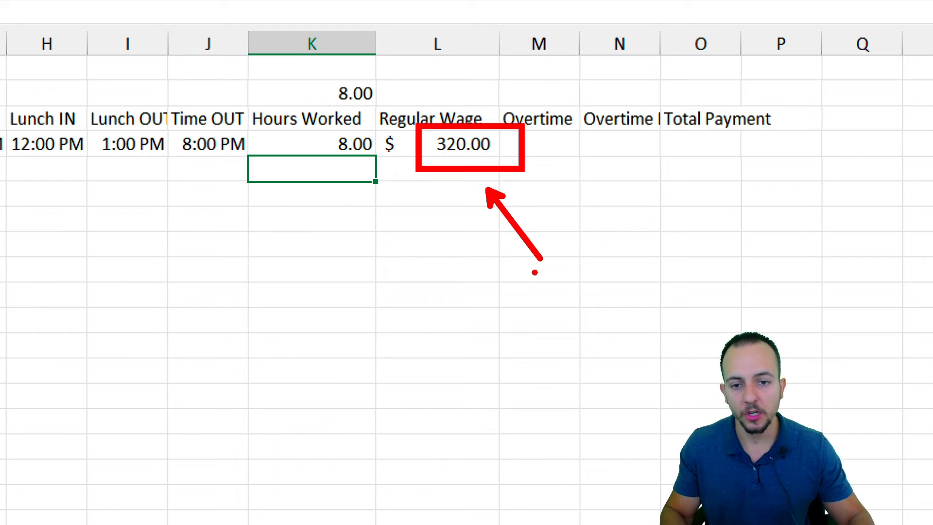
click(372, 144)
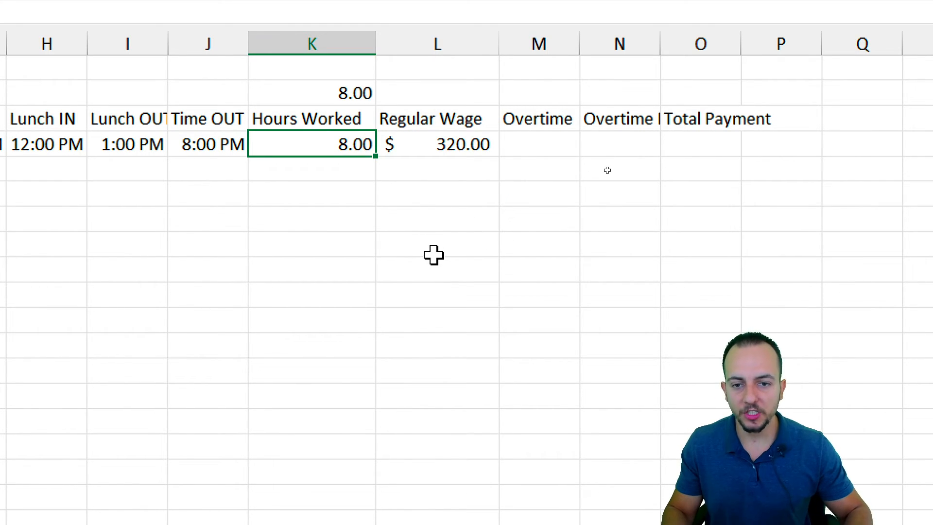
text(15)
key(Return)
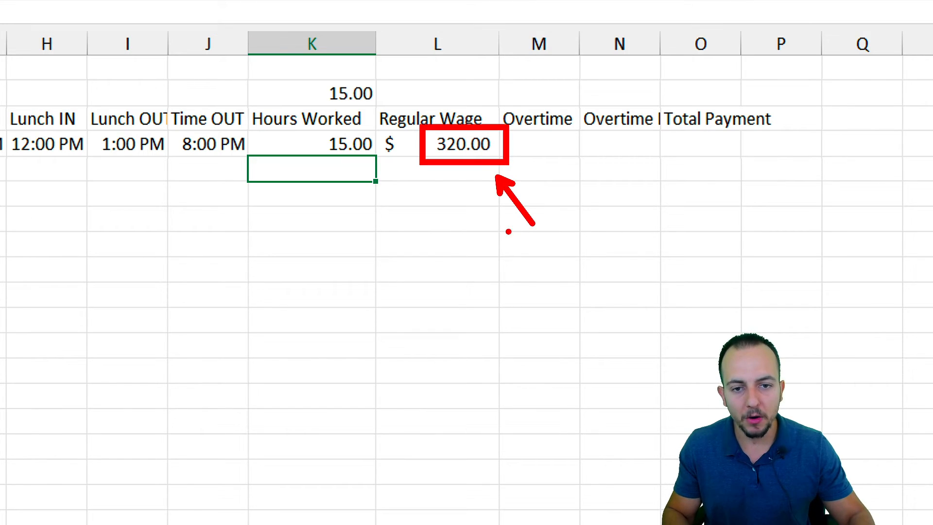
click(349, 141)
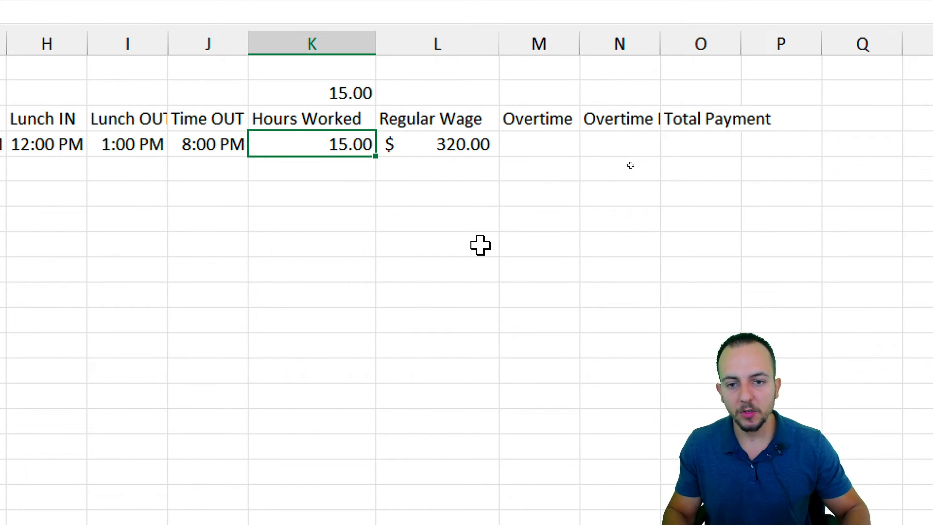
text(1)
key(Return)
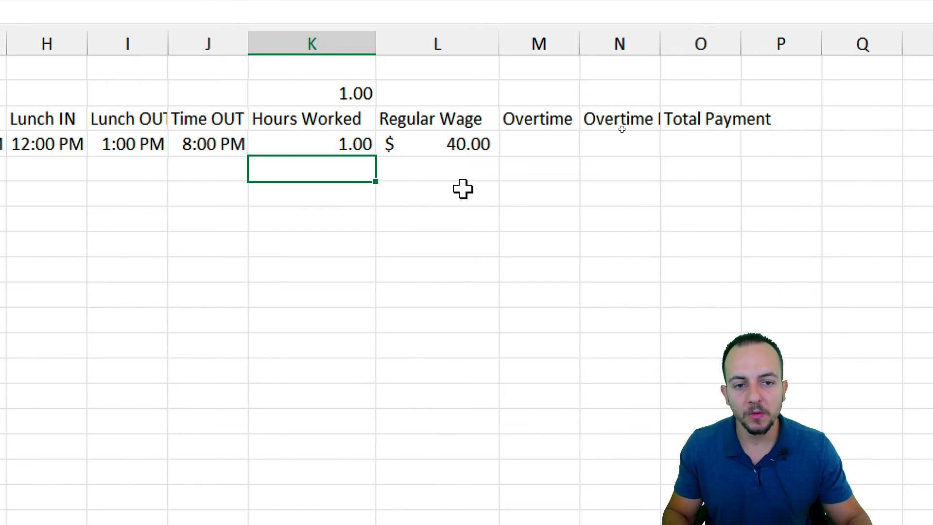
Undo the test values in the Hours Worked cell K4 and check that its original time formula is restored
click(539, 45)
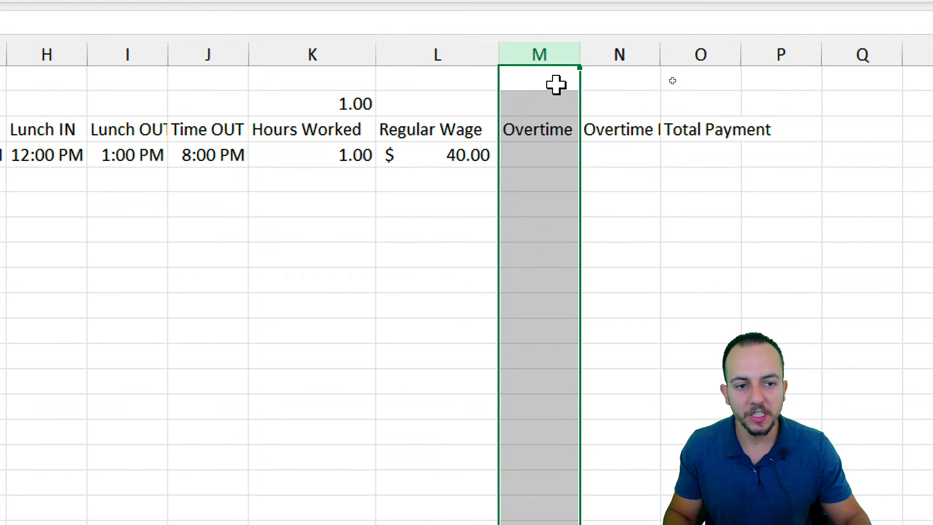
click(620, 54)
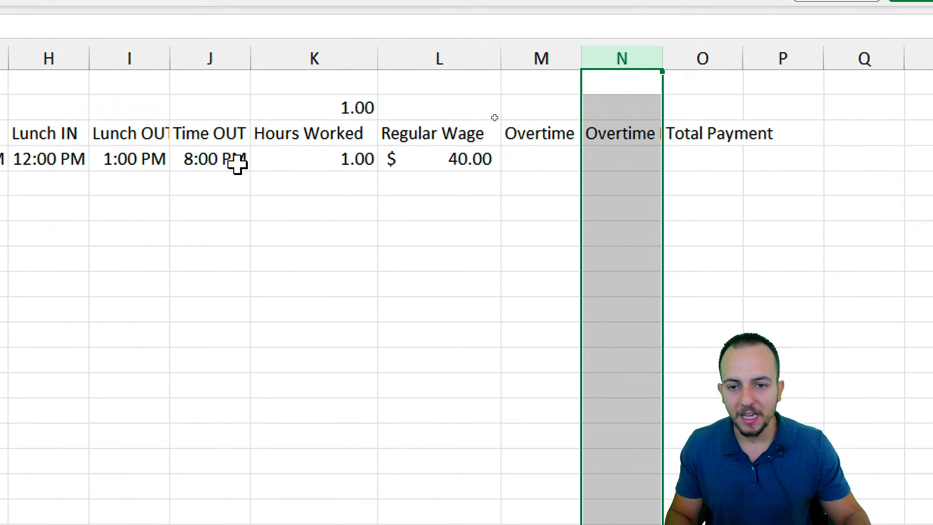
key(ctrl+z)
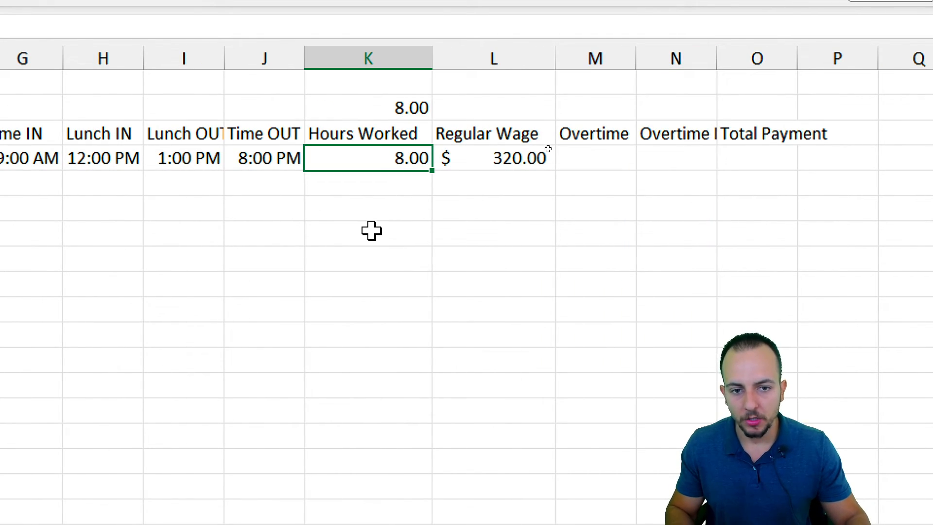
key(ctrl+z)
double_click(356, 162)
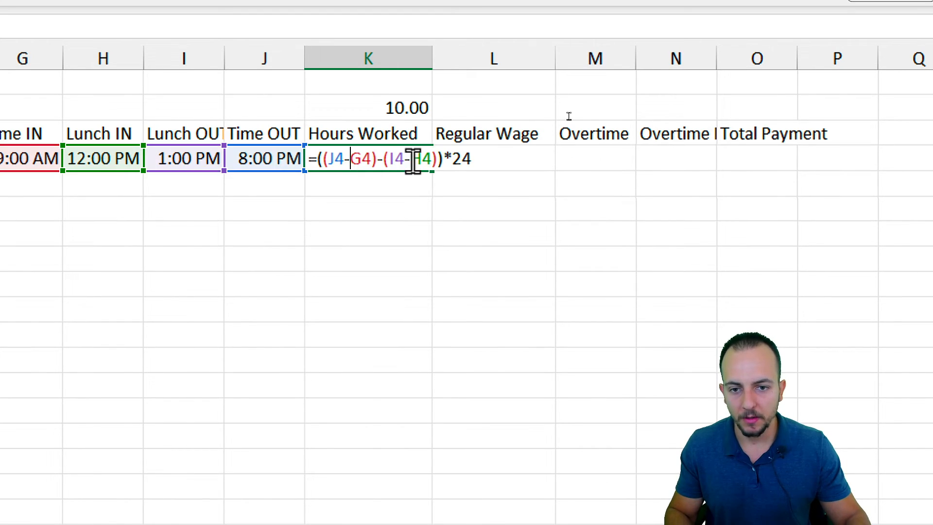
key(Escape)
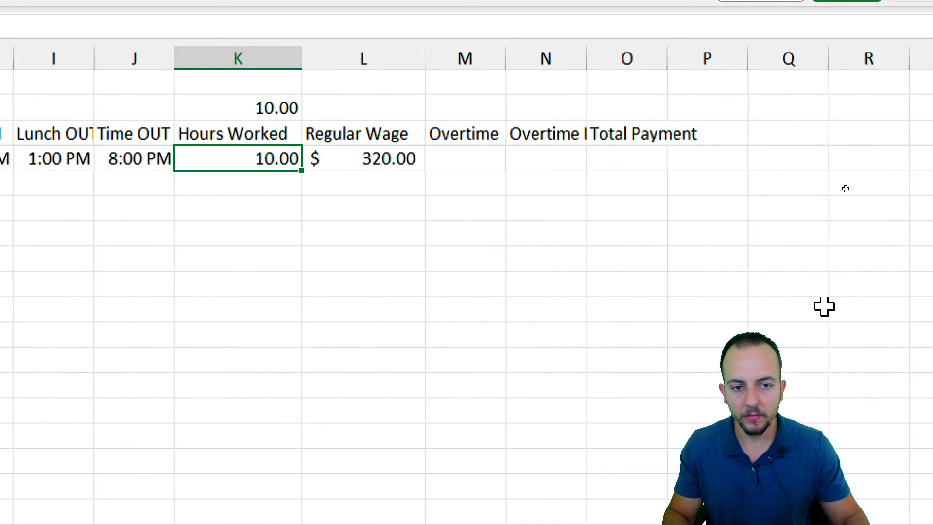
Widen the Overtime column to 10.00 and calculate overtime hours in M4 with =K4-$B$3
drag(636, 58, 652, 63)
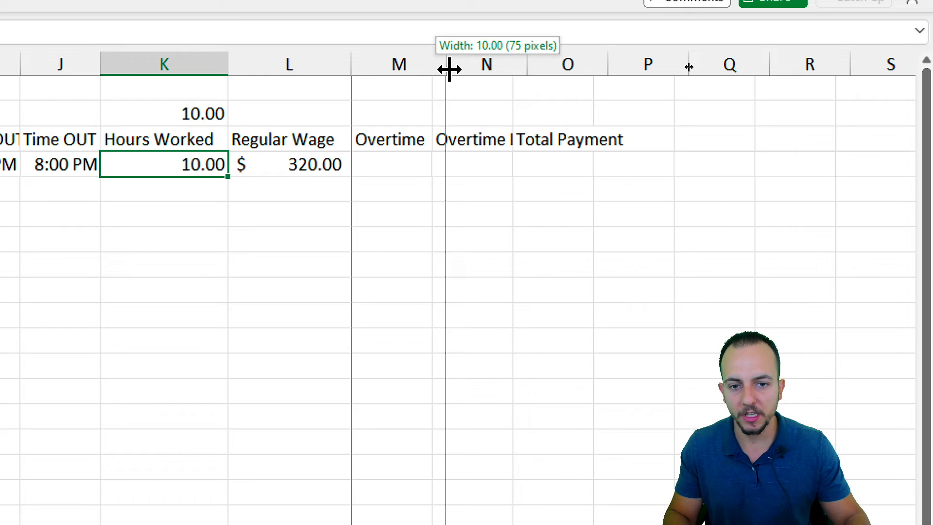
drag(450, 69, 446, 69)
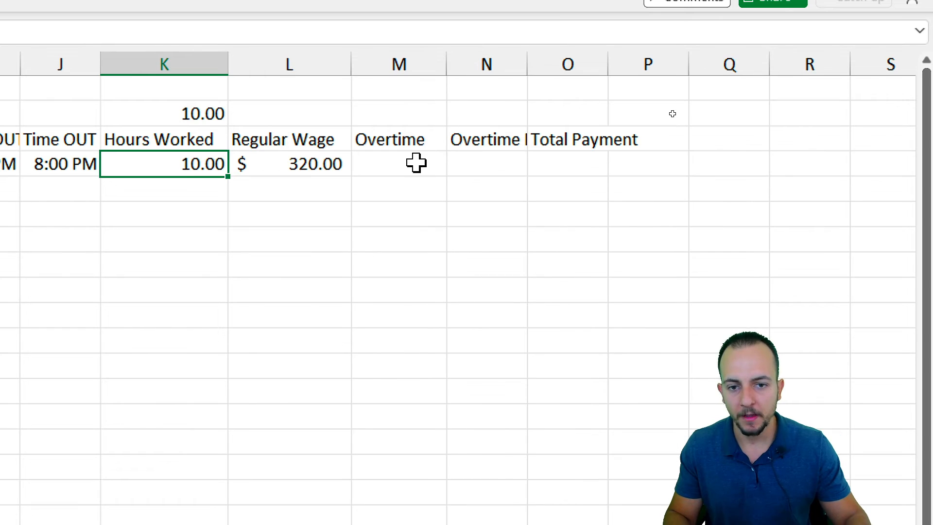
click(403, 164)
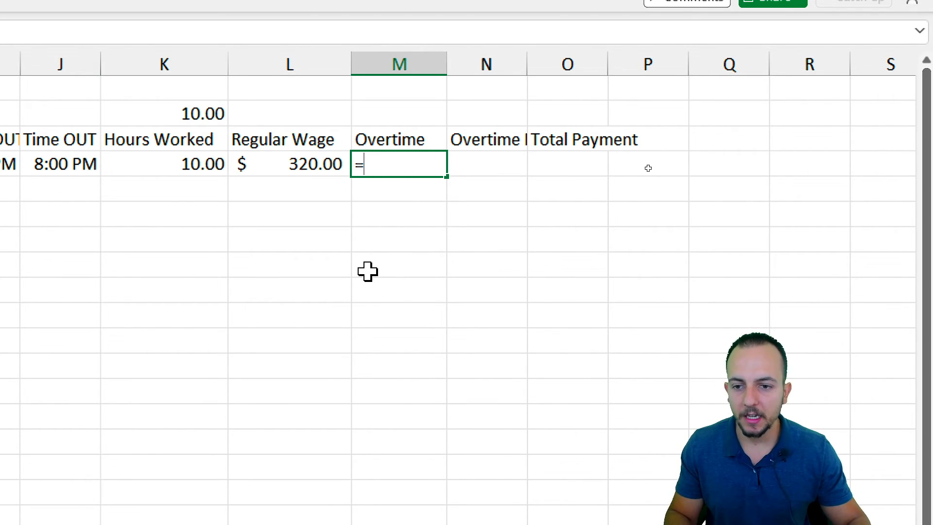
text(=)
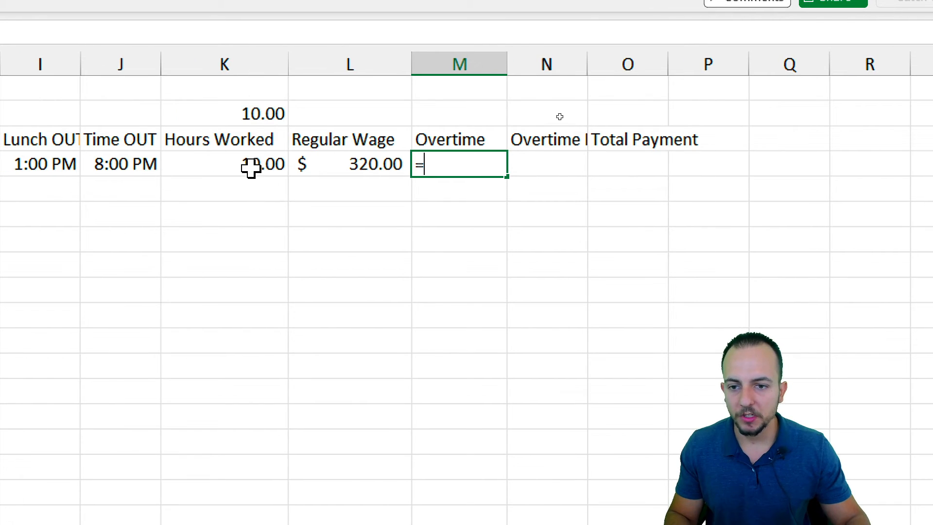
click(191, 164)
text(-)
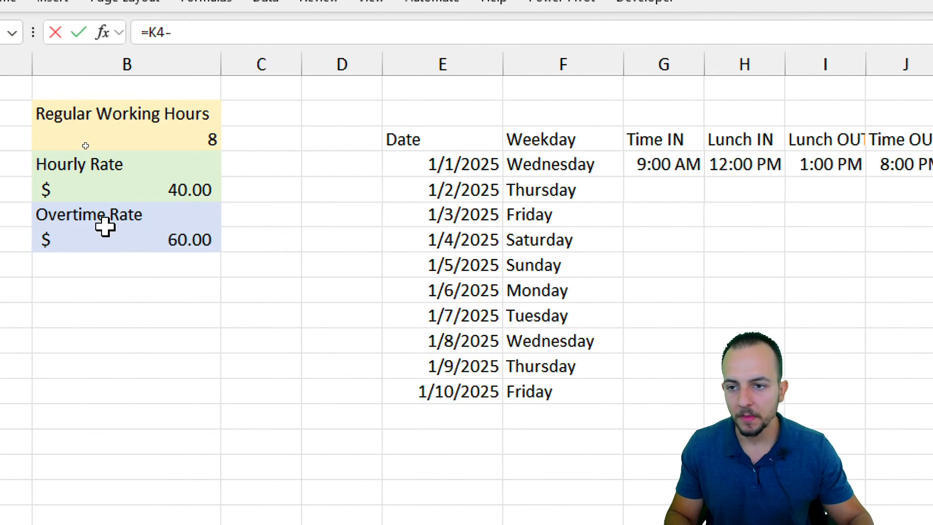
click(223, 146)
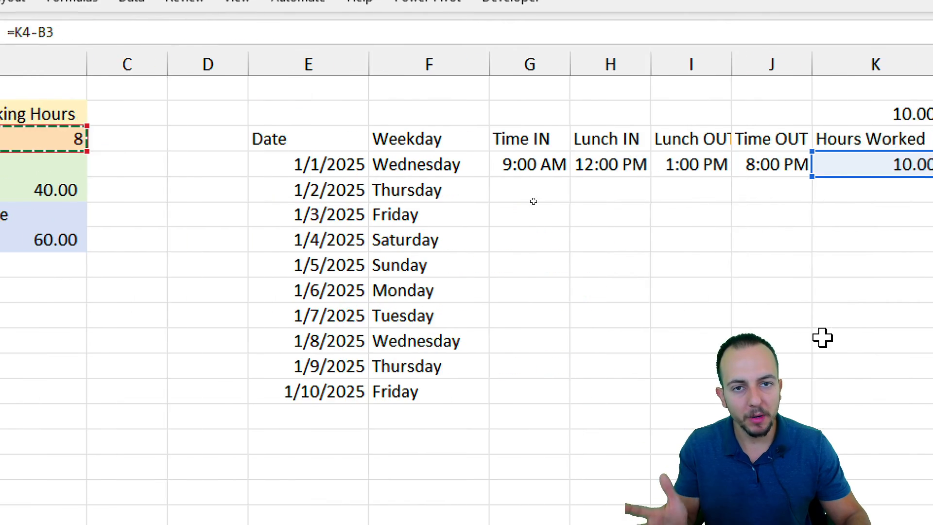
key(F4)
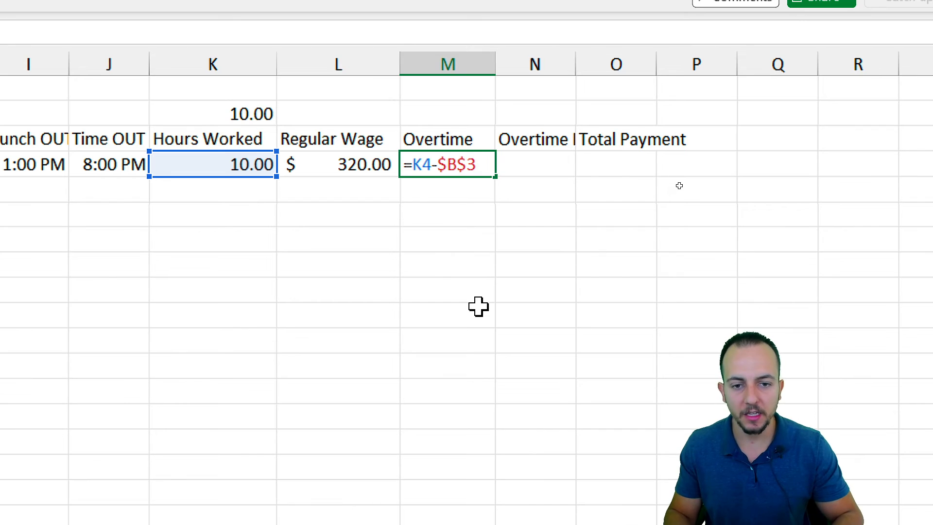
key(Return)
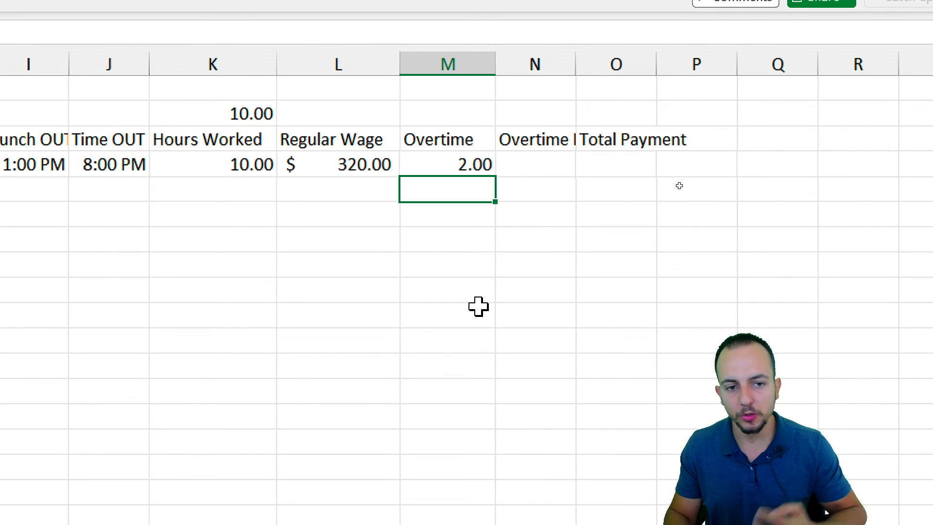
Widen the Overtime Payment column to fit its header and enter =M4*$B$7 in N4
drag(576, 64, 639, 62)
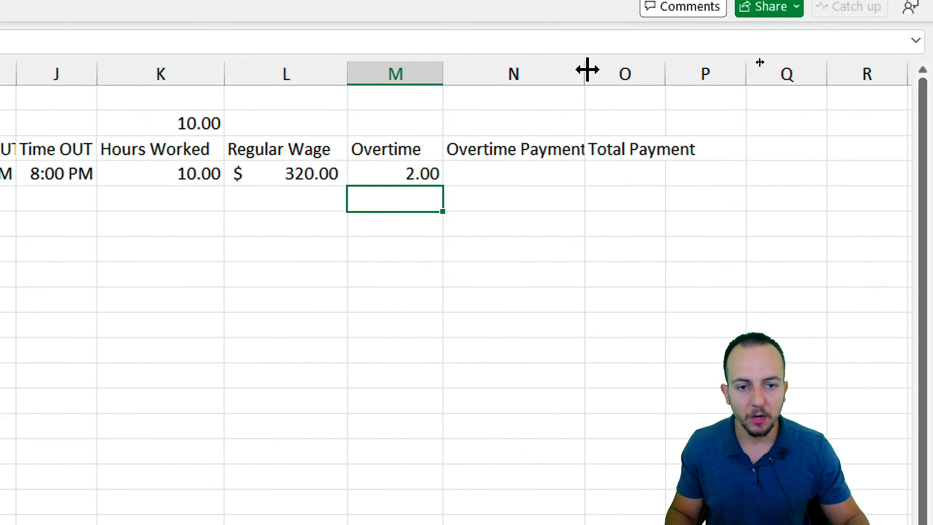
drag(585, 77, 602, 75)
click(508, 176)
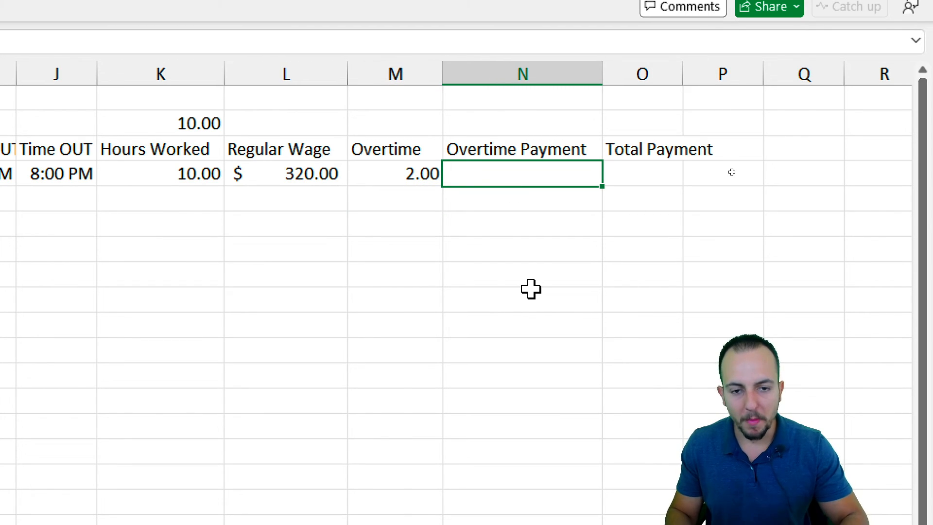
text(=)
click(407, 179)
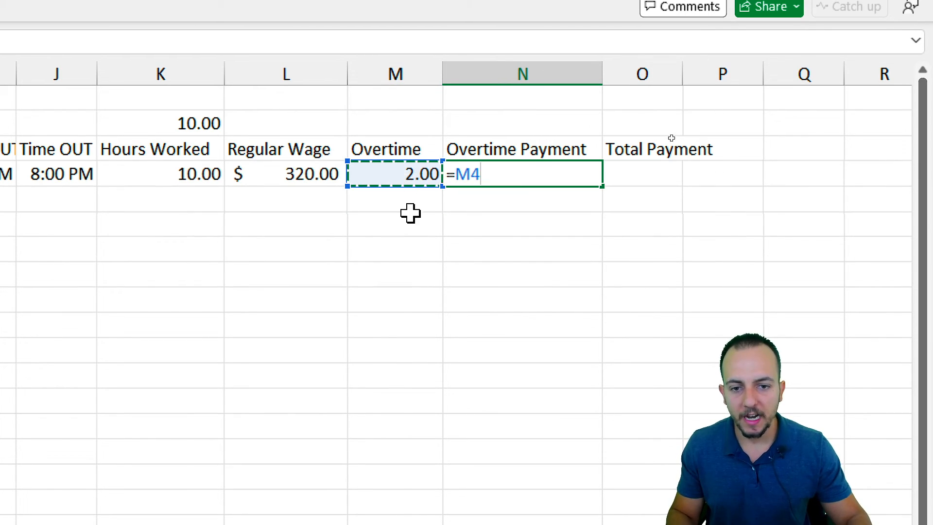
text(*)
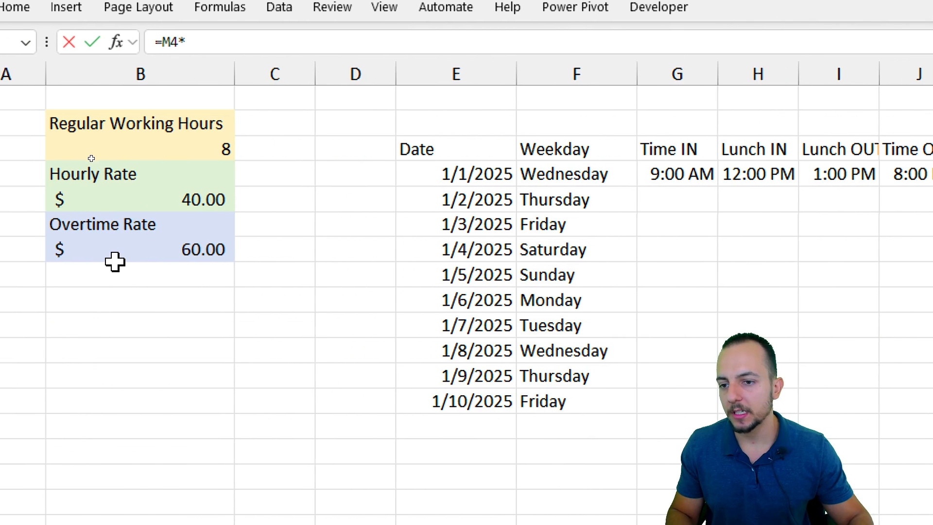
click(221, 248)
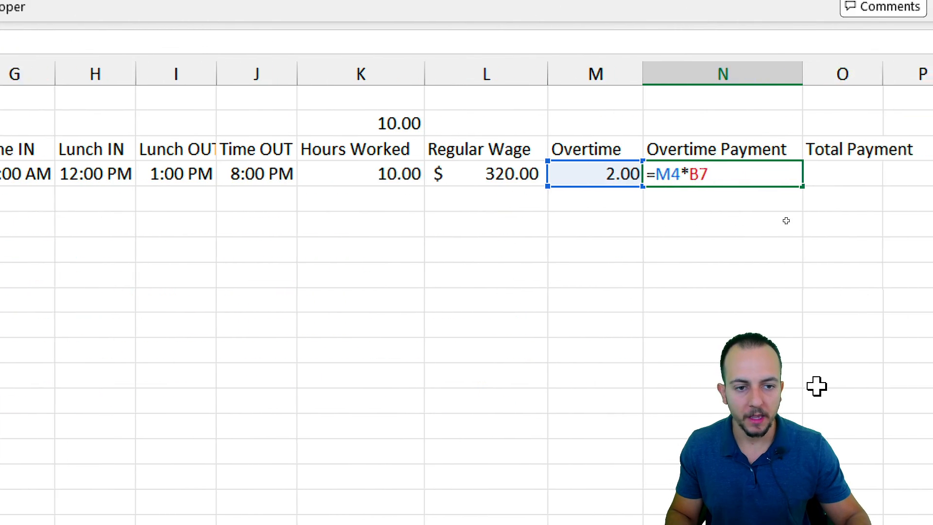
key(F4)
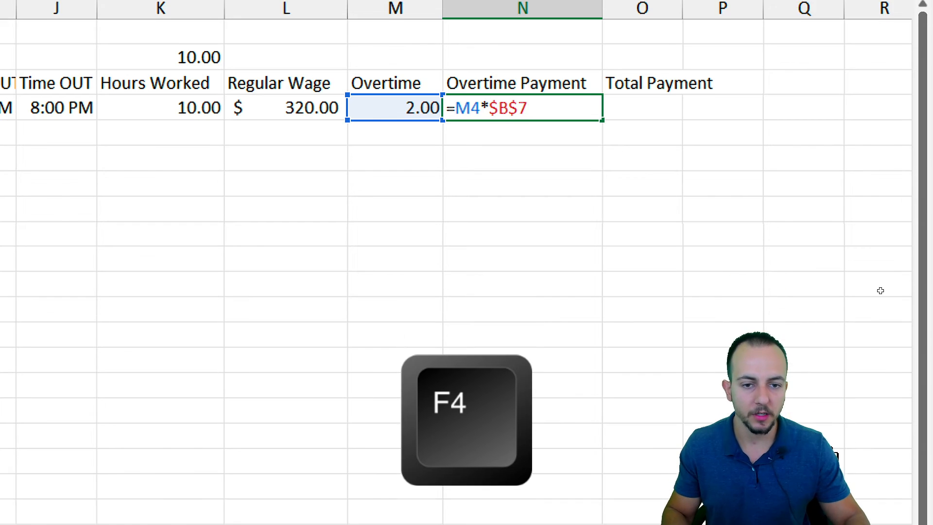
key(Return)
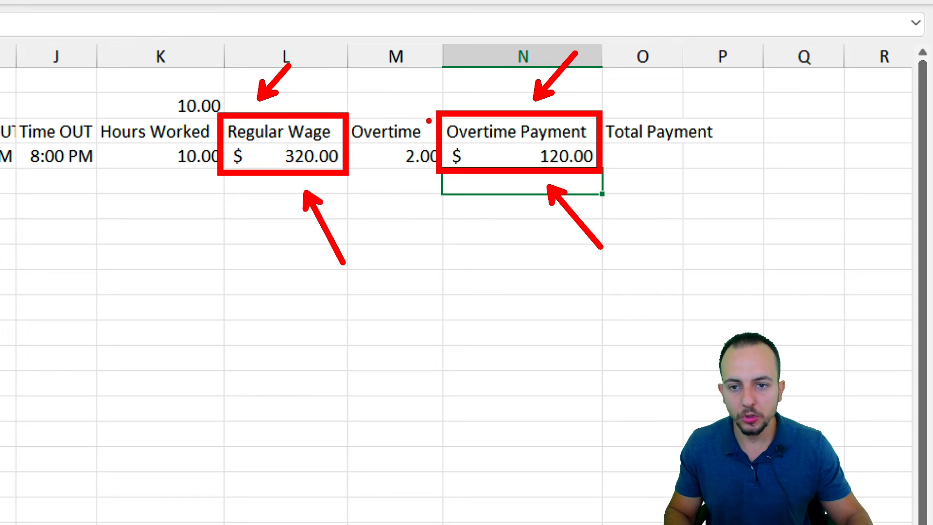
Widen the Total Payment column and enter =L4+N4 in O4 to add the regular wage and overtime payment
mouse_move(683, 57)
mouse_down()
mouse_move(740, 58)
mouse_move(740, 69)
mouse_up()
click(689, 168)
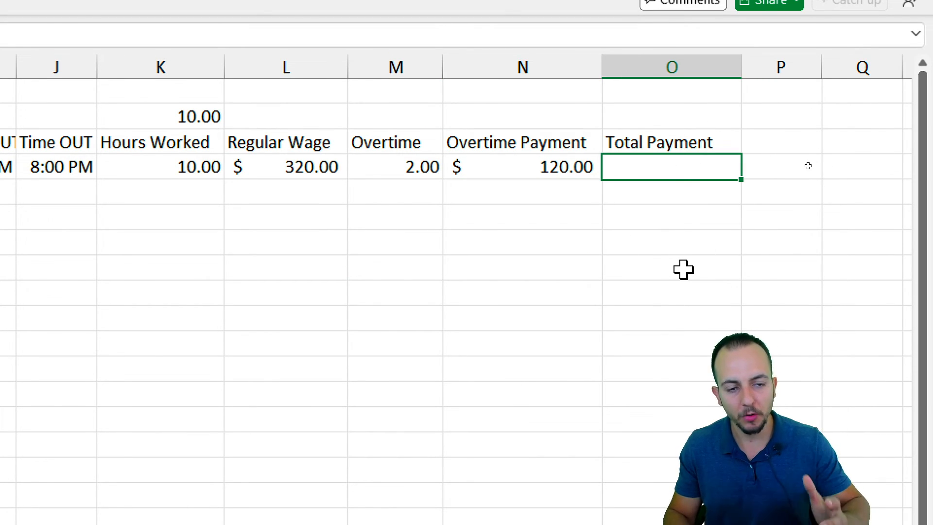
click(325, 165)
text(+)
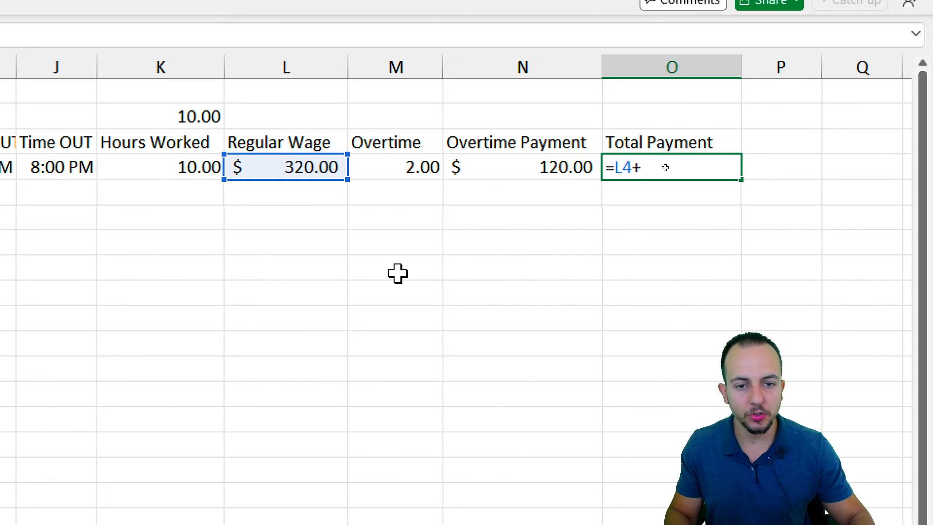
click(548, 166)
key(Return)
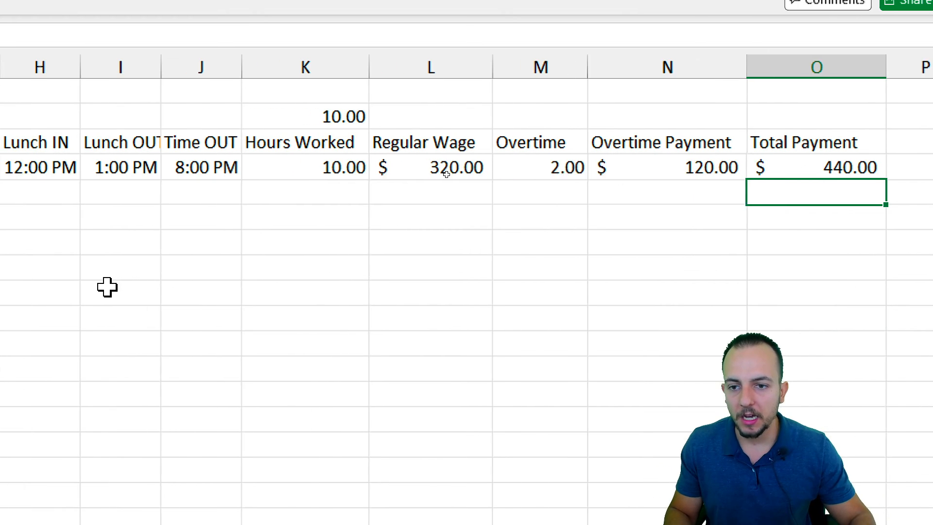
Check the total formula in K2 above Hours Worked and fill it across through O2
click(355, 114)
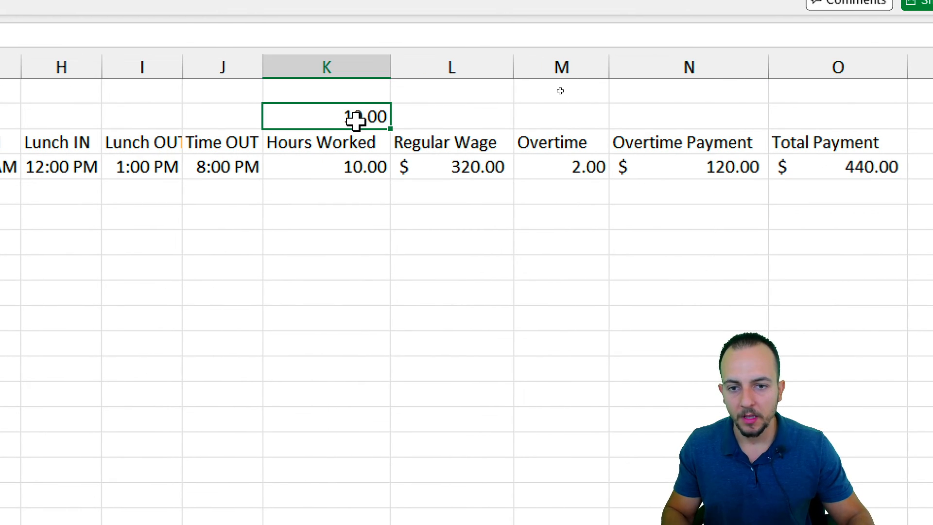
double_click(317, 116)
key(Escape)
drag(326, 166, 333, 387)
click(333, 118)
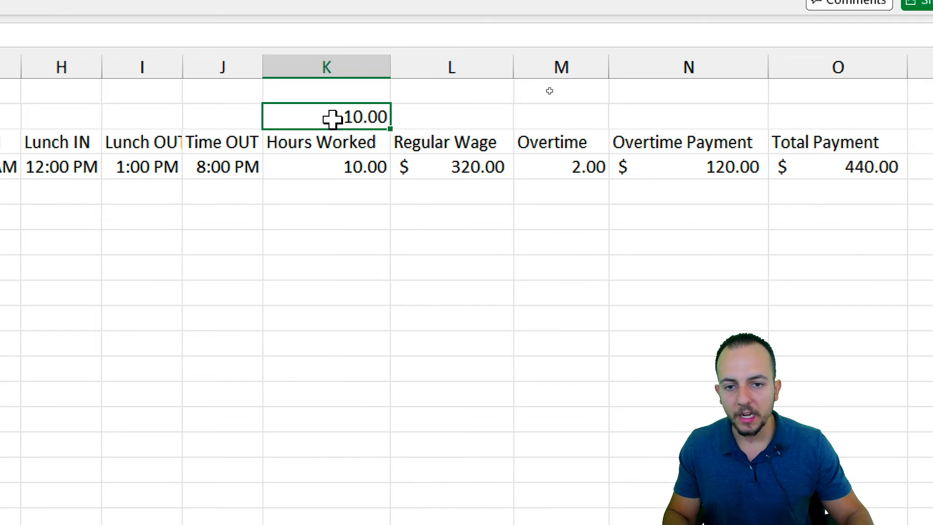
drag(462, 146, 386, 146)
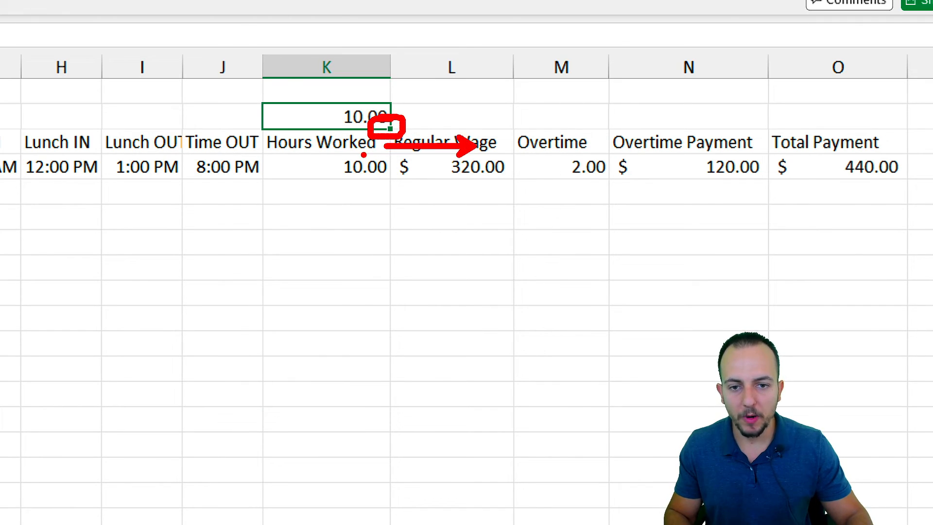
key(Escape)
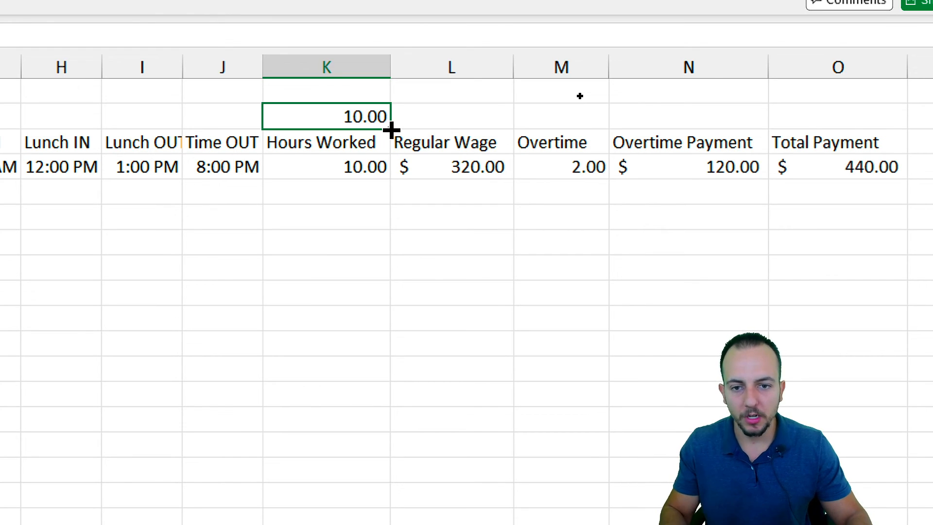
drag(391, 130, 689, 141)
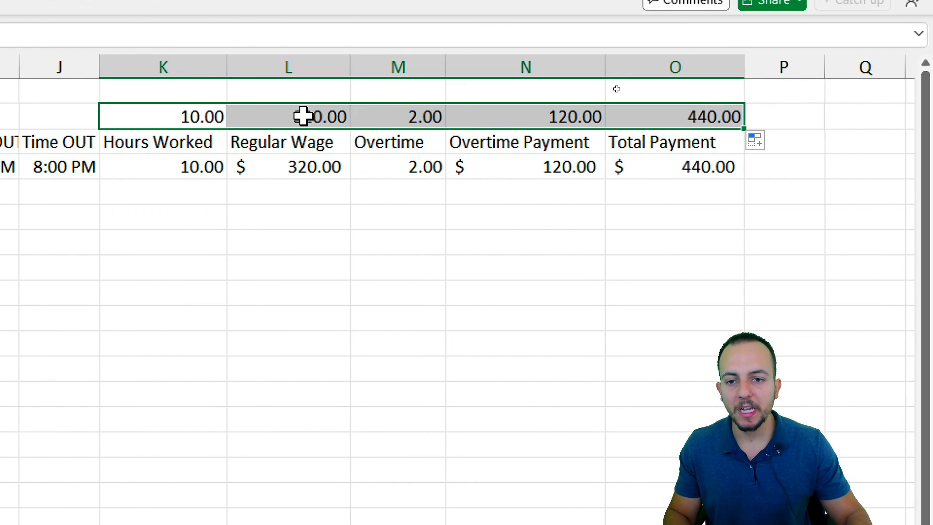
drag(272, 141, 292, 263)
drag(398, 145, 423, 281)
drag(553, 155, 559, 279)
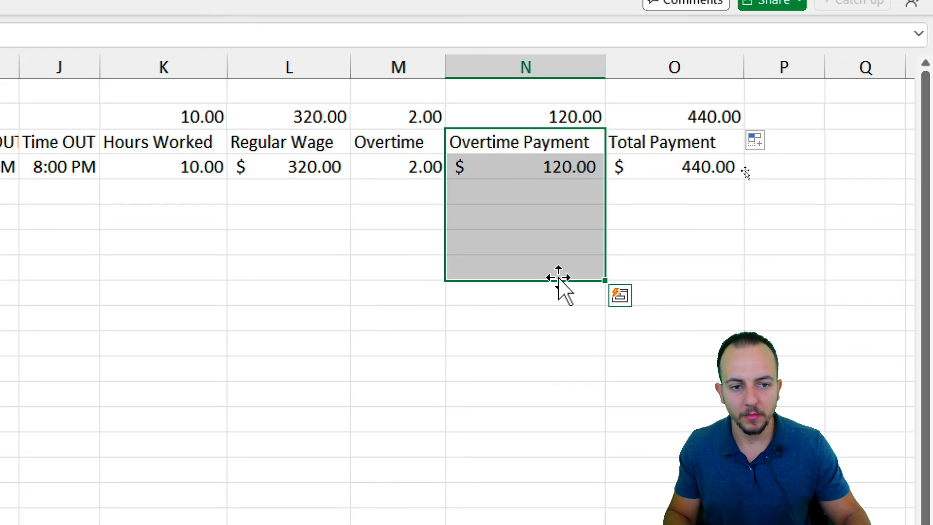
drag(671, 158, 675, 246)
Widen columns G through J together so the Time and Lunch headers fit completely
scroll(210, 298, left, 3)
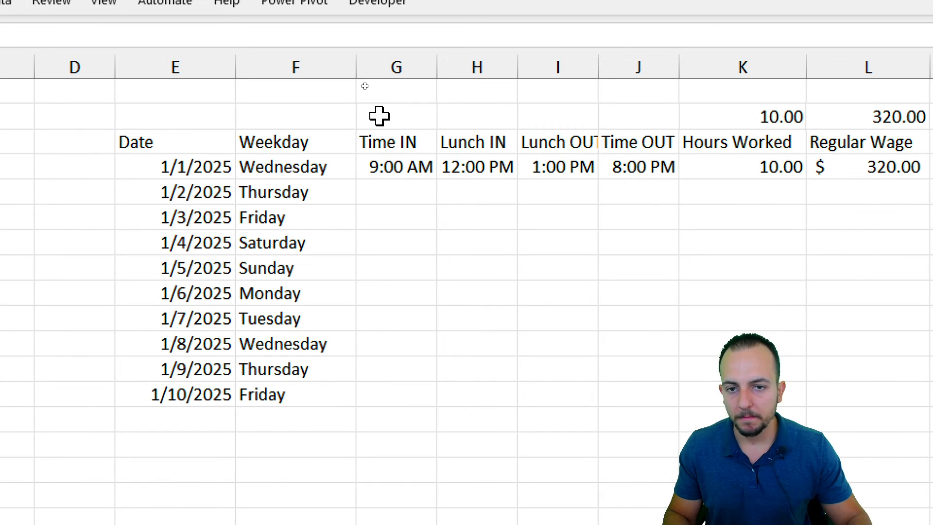
click(418, 58)
drag(416, 58, 612, 68)
drag(292, 68, 301, 68)
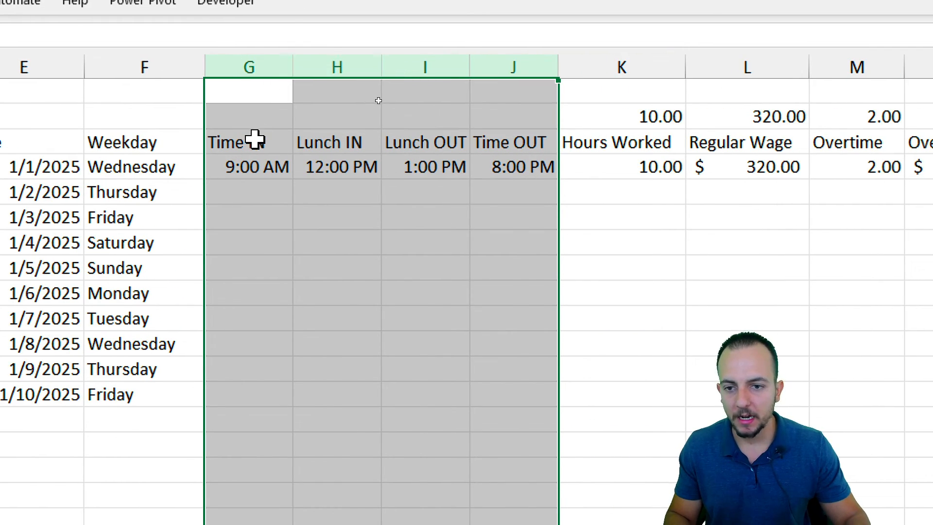
Fill the Time IN range G3:G13 and the Time OUT range J3:J13 with a light gold color
drag(255, 141, 331, 143)
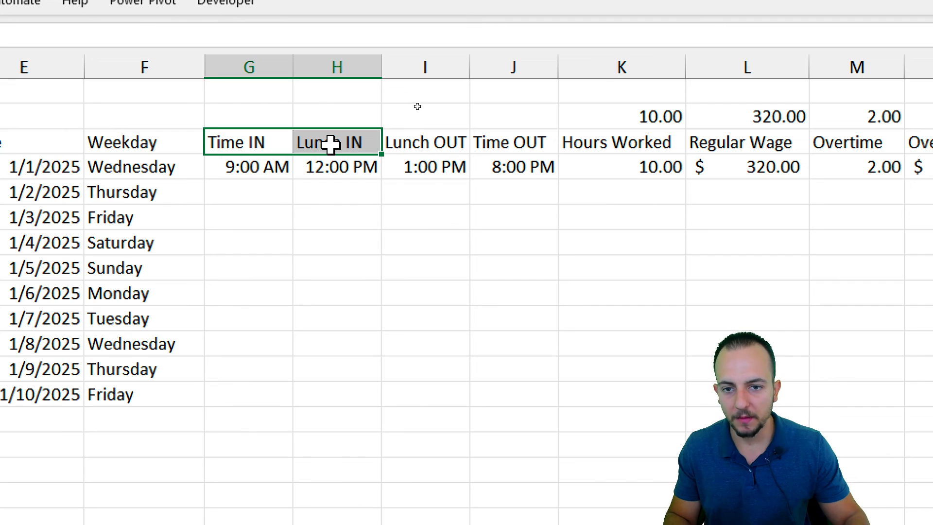
drag(266, 146, 257, 394)
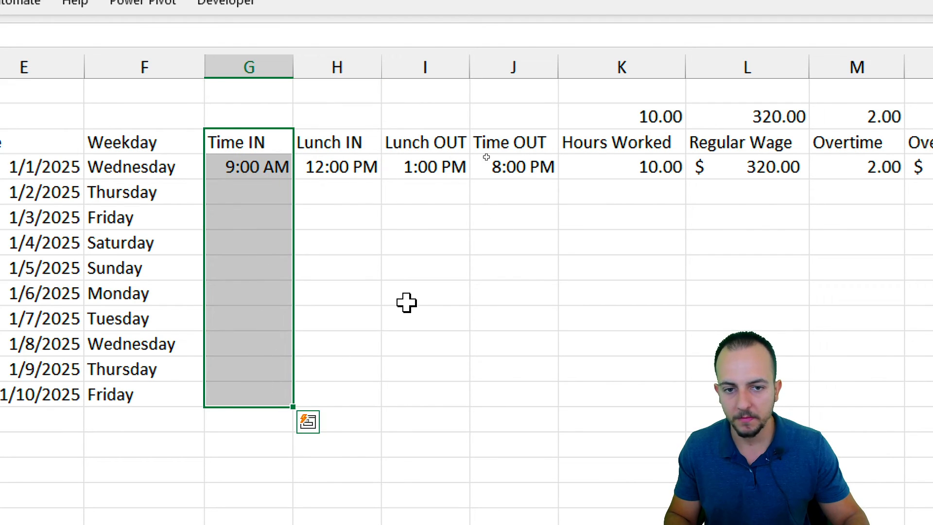
drag(504, 141, 500, 389)
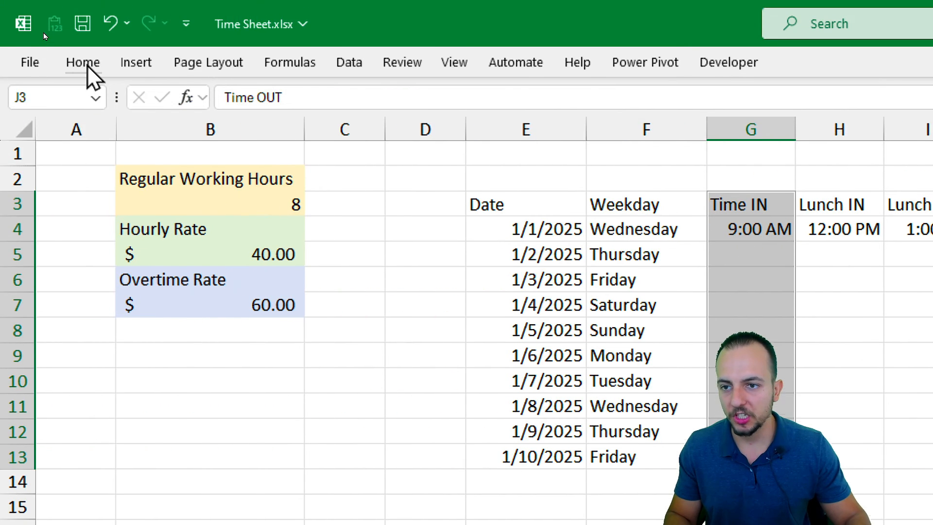
click(83, 62)
click(354, 131)
click(455, 222)
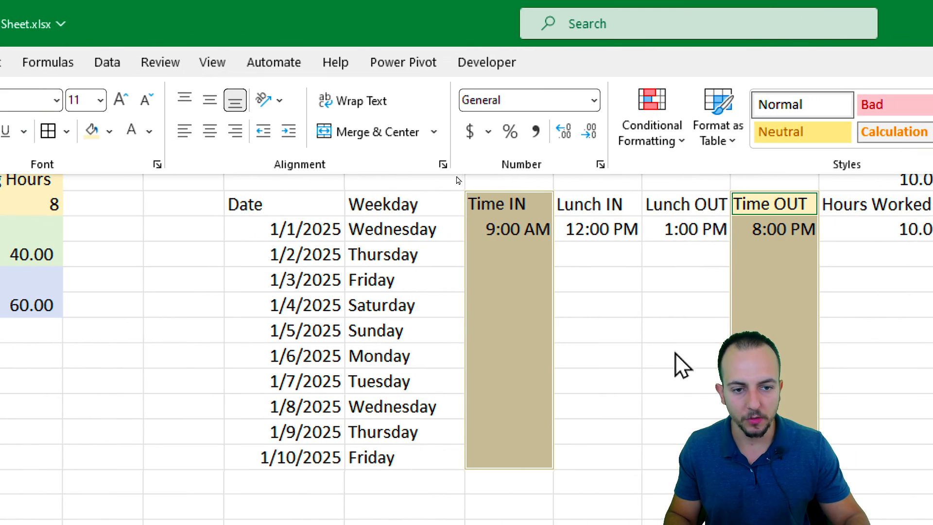
Fill the Lunch IN and Lunch OUT range H3:I13 with a light blue color
drag(598, 204, 645, 444)
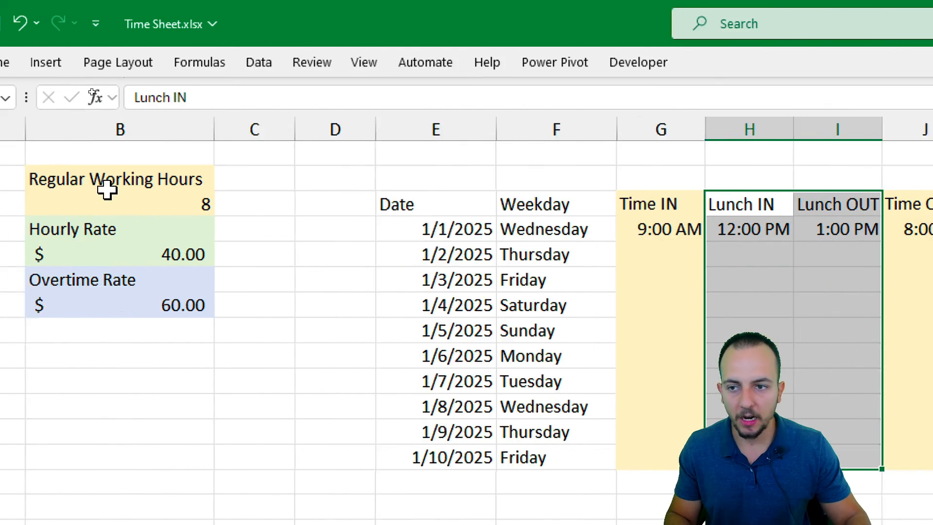
click(83, 62)
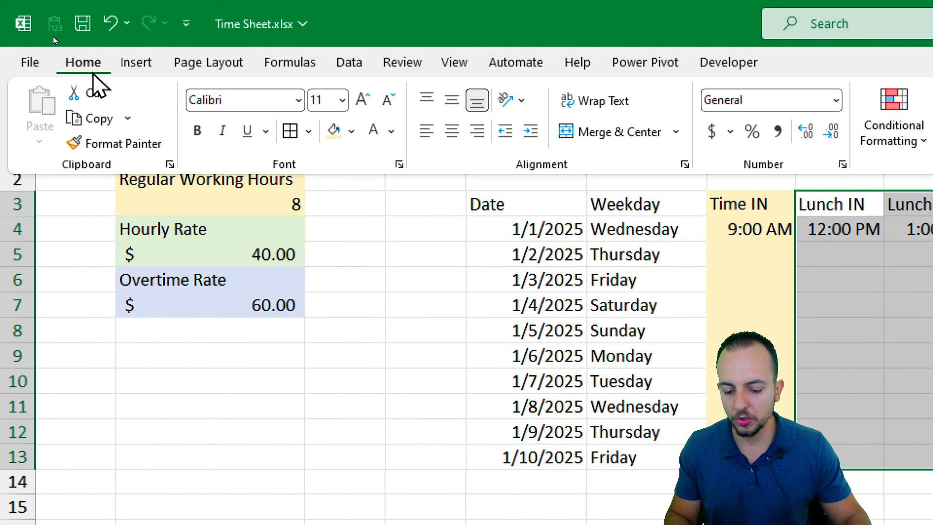
click(351, 130)
click(466, 214)
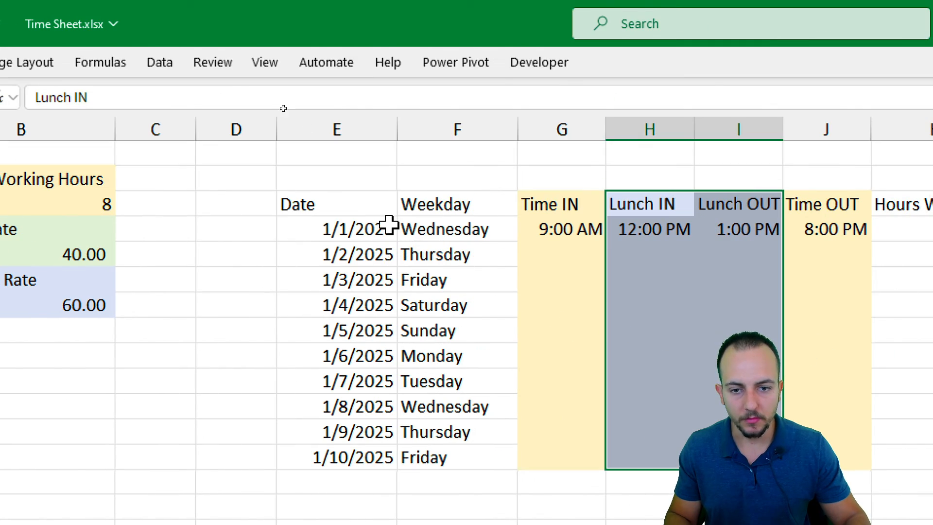
Fill the Date and Weekday range E3:F13 with a light gray color
drag(369, 207, 410, 466)
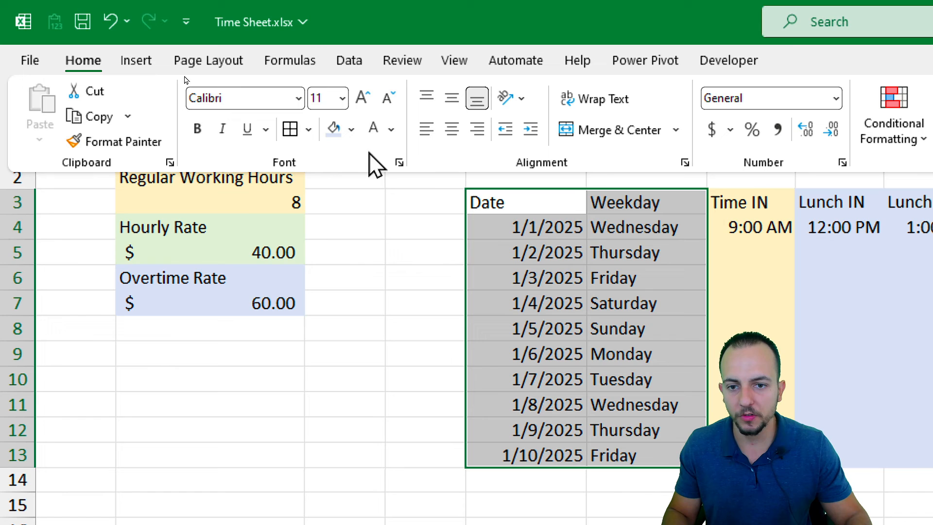
click(351, 129)
click(333, 207)
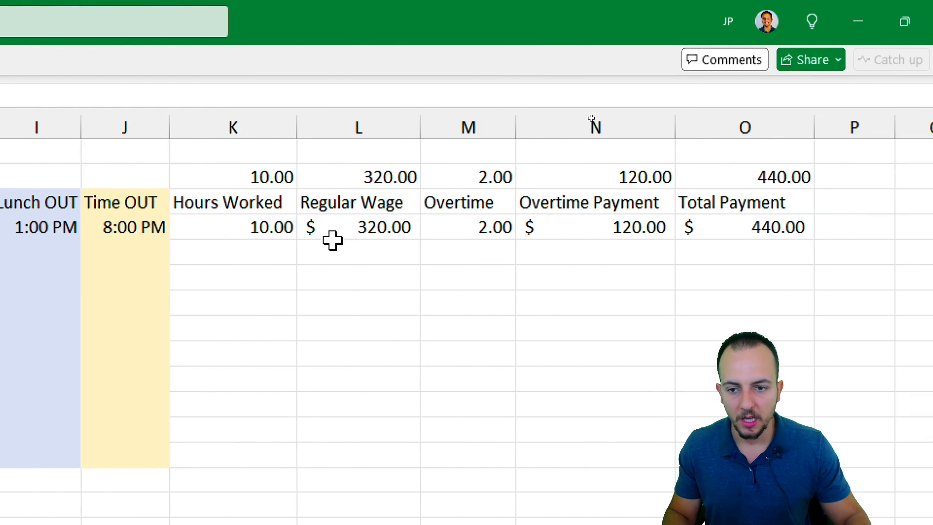
Fill the calculation columns from Hours Worked to Total Payment, K3:O13, with a light green color
drag(248, 194, 687, 447)
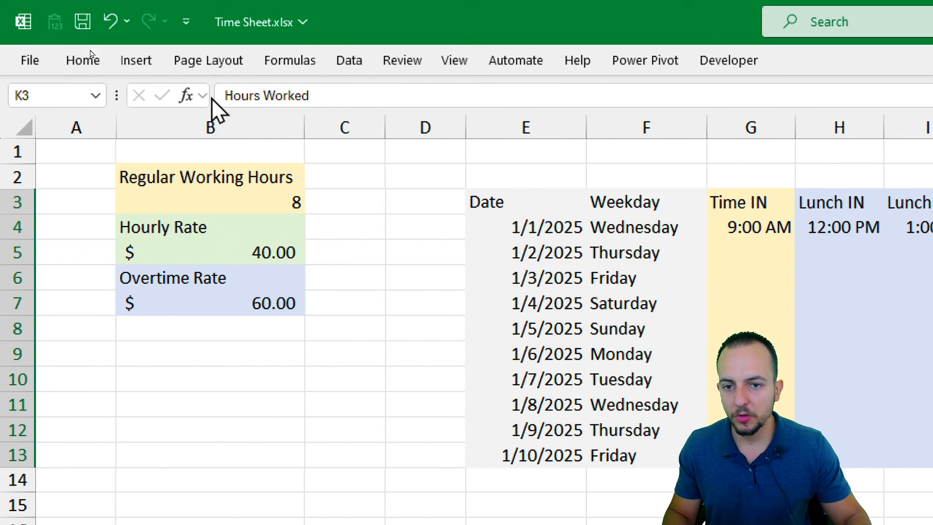
click(92, 62)
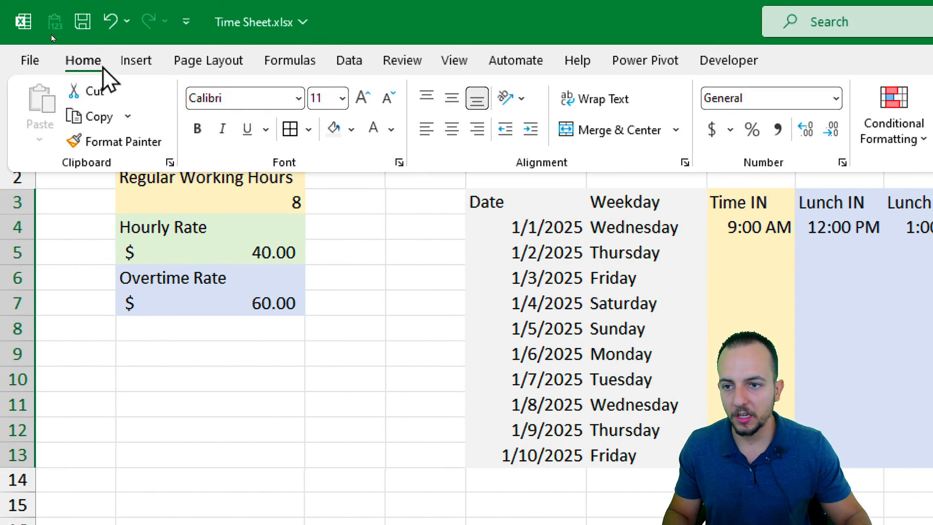
click(352, 139)
click(481, 211)
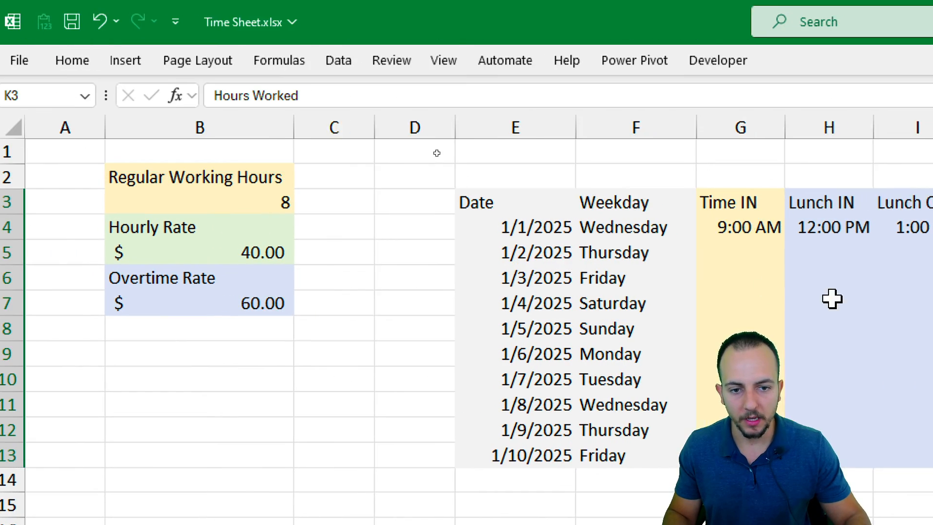
Give the header row E3:O3 a dark gray, nearly black fill and a white font color
drag(177, 207, 932, 202)
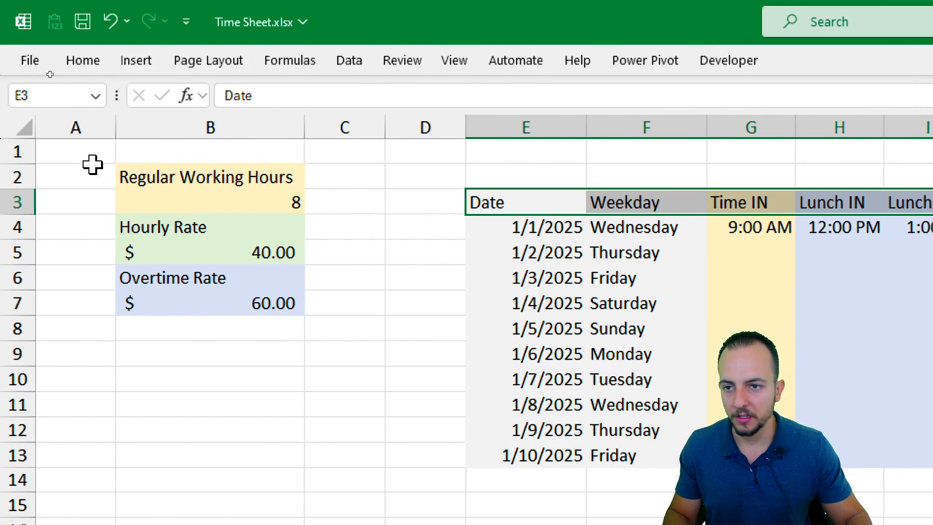
click(90, 62)
click(350, 129)
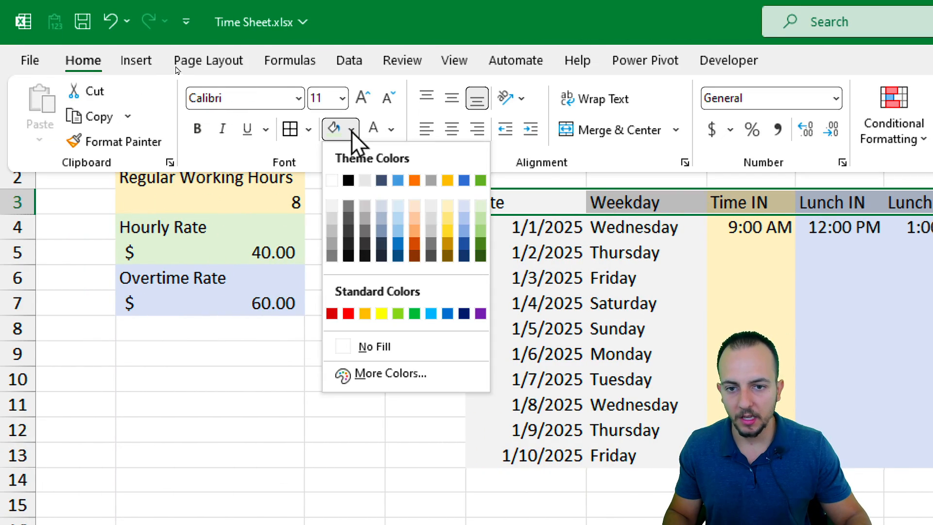
click(349, 241)
click(391, 129)
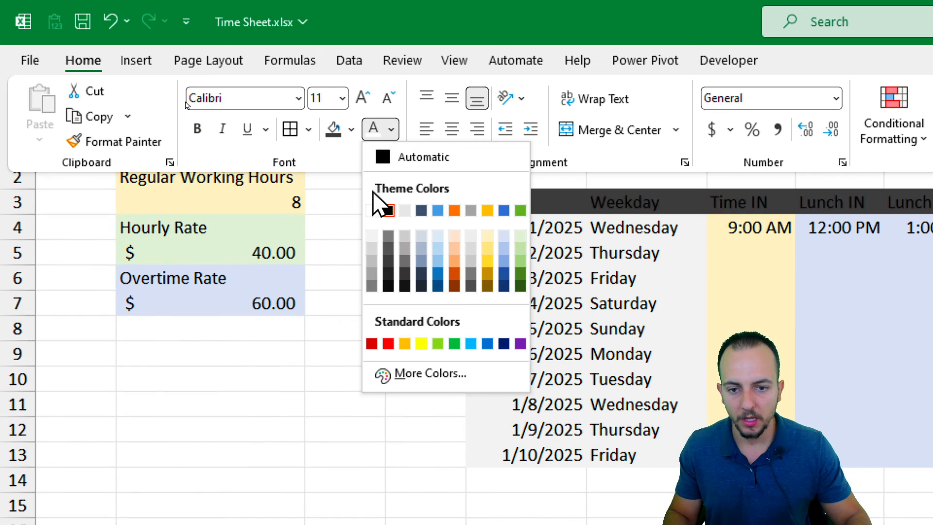
click(371, 210)
Make the header row text bold and center it vertically and horizontally
click(197, 128)
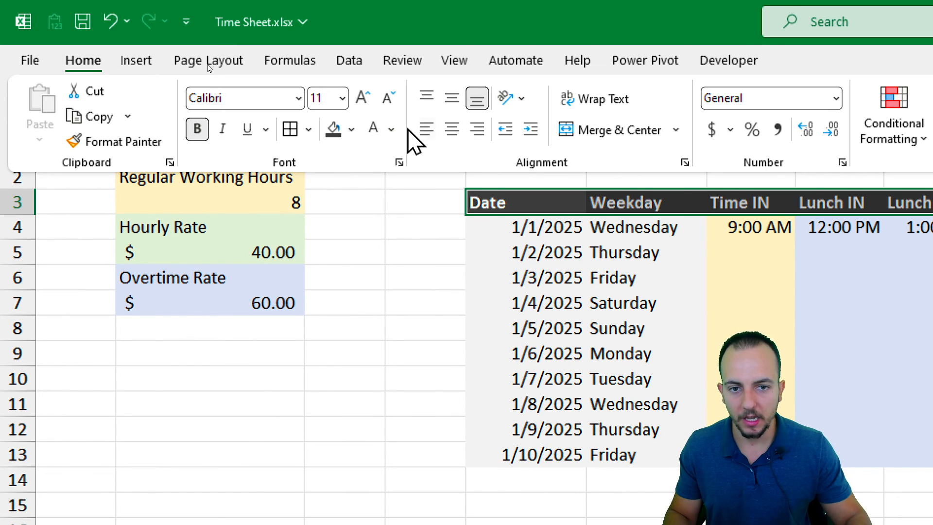
click(452, 101)
click(457, 129)
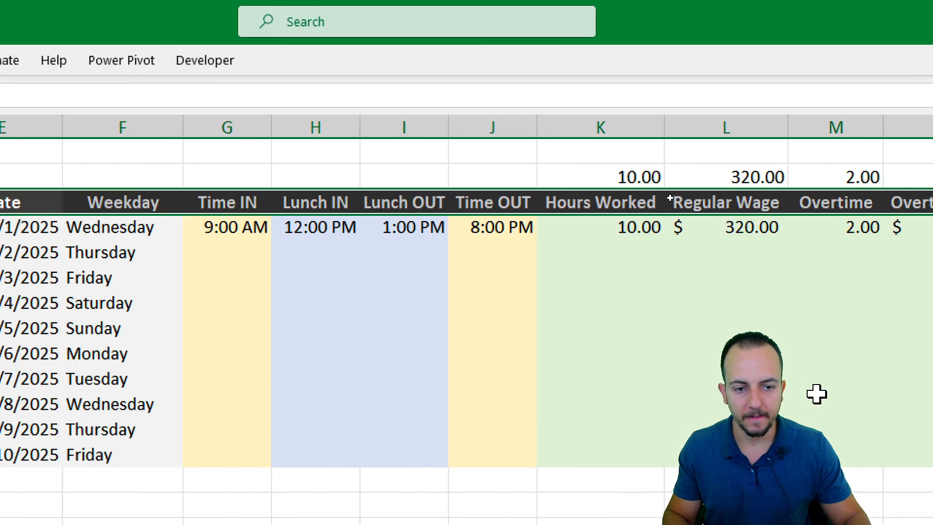
click(650, 195)
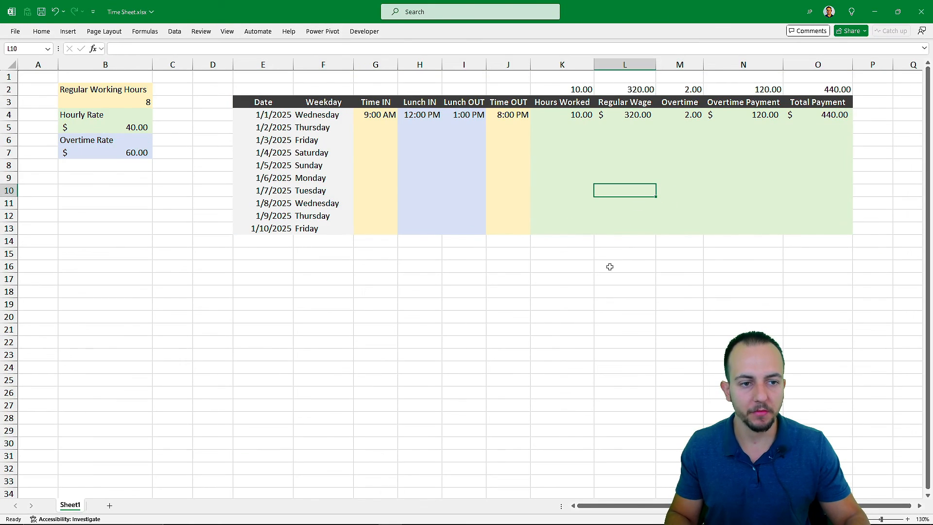
Apply all borders to the whole timesheet table E3:O13
drag(274, 104, 799, 228)
click(48, 33)
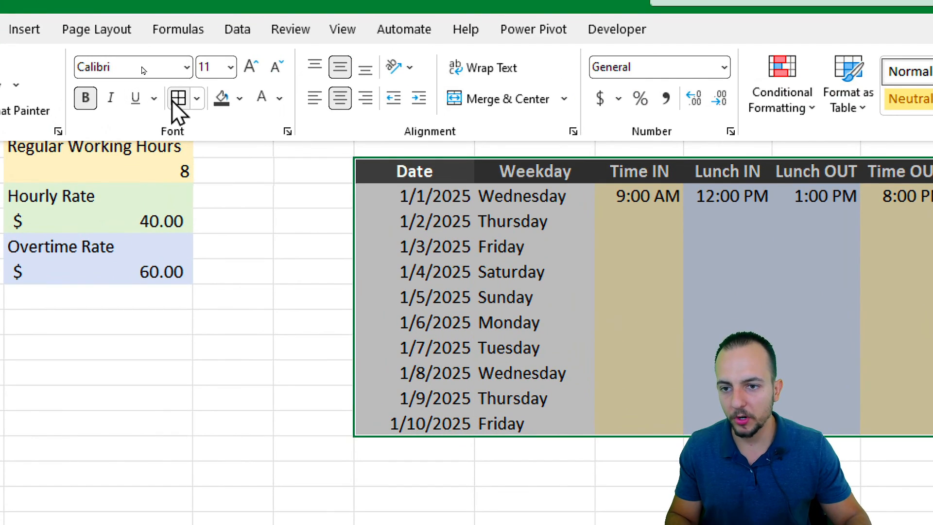
click(145, 65)
click(870, 374)
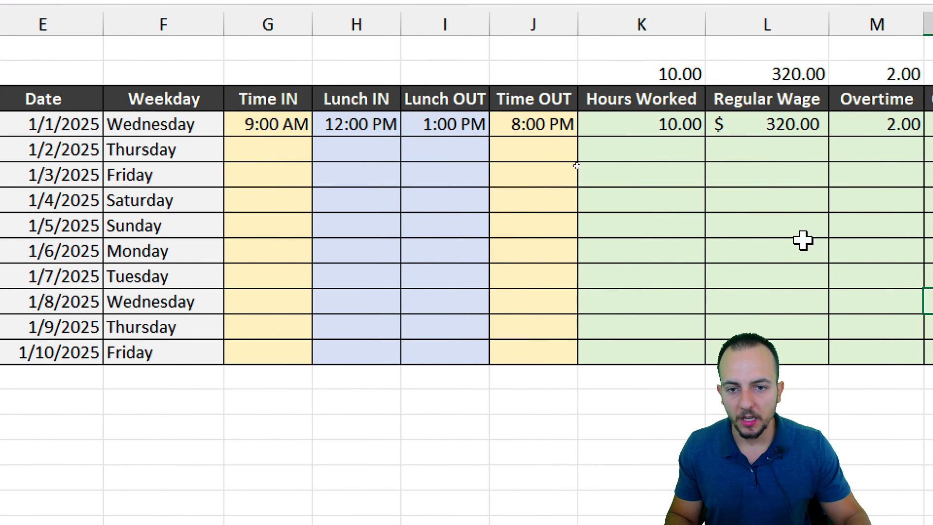
Enter the 1/2/2025 times: Time IN 8:00 AM, Lunch IN 11:00 AM, Lunch OUT 12:00 PM and Time OUT 9:00 PM
click(383, 129)
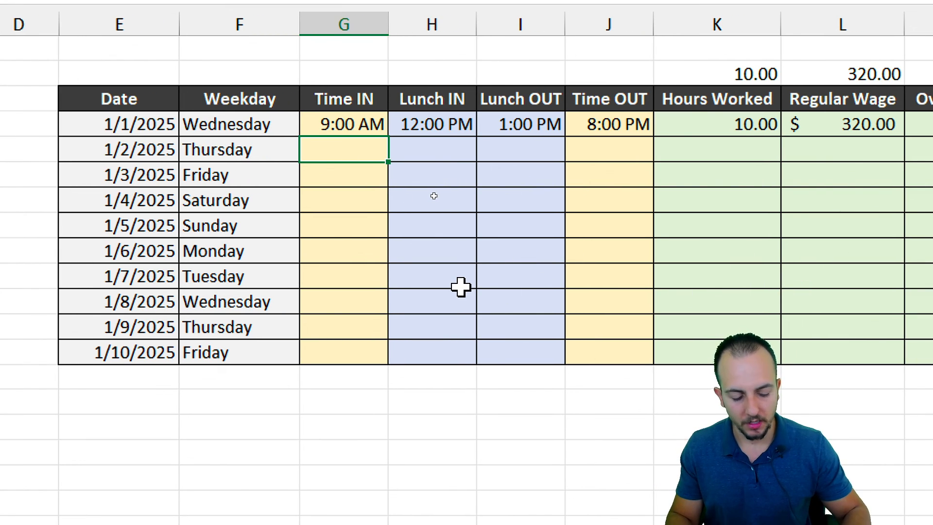
key(Return)
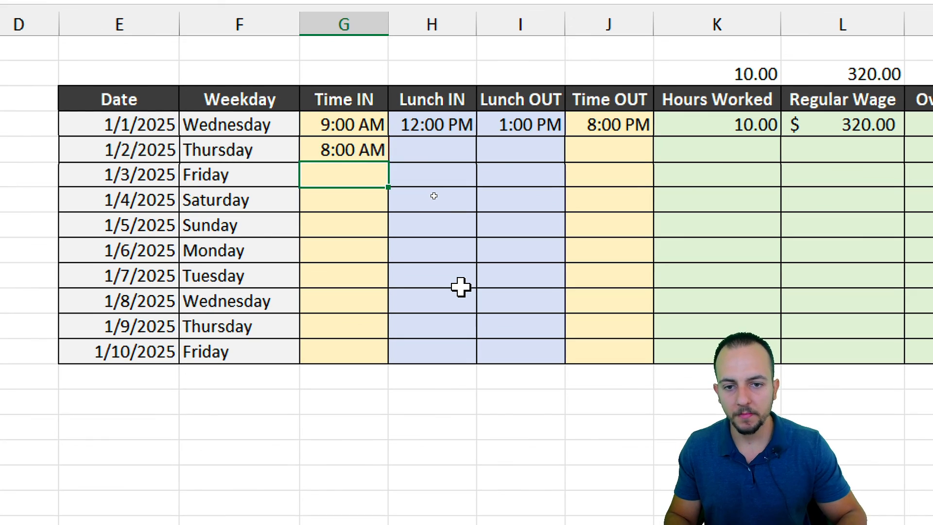
click(423, 153)
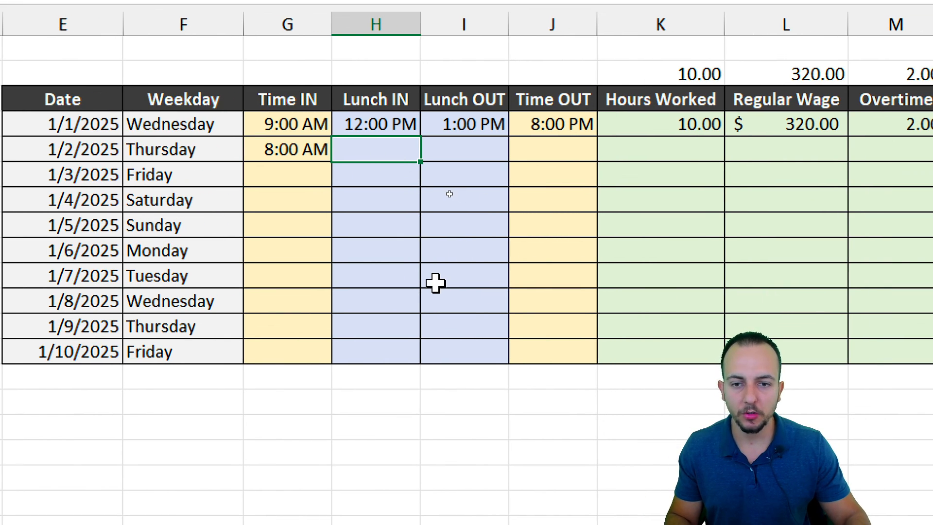
key(Tab)
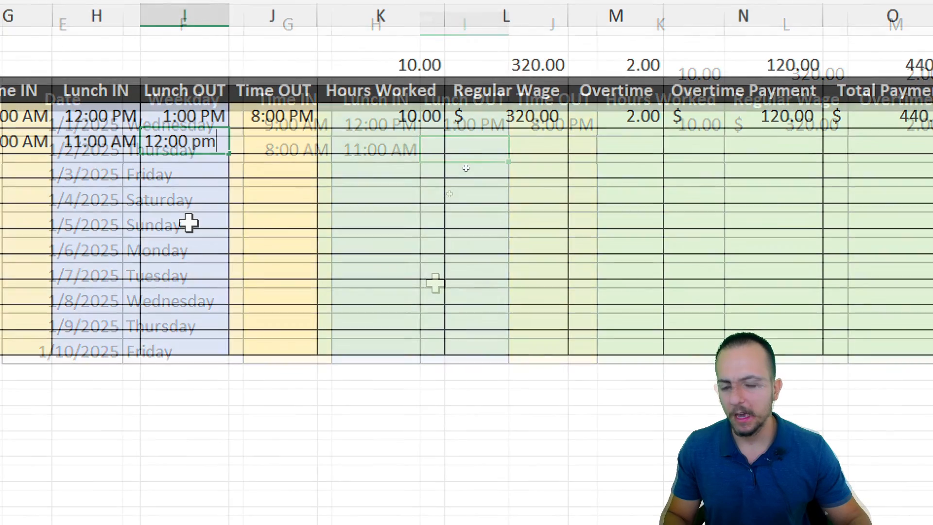
text(12:00 pm)
key(Tab)
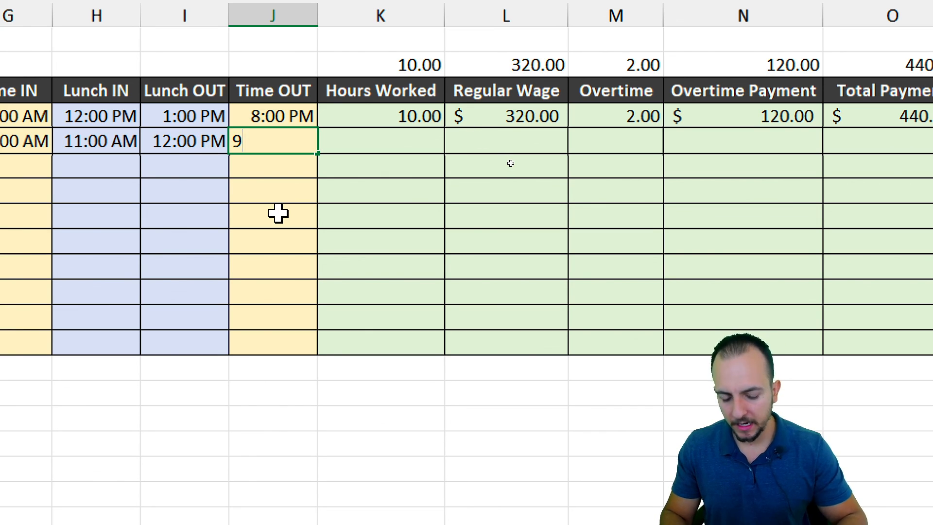
text(9:00 pm)
key(Return)
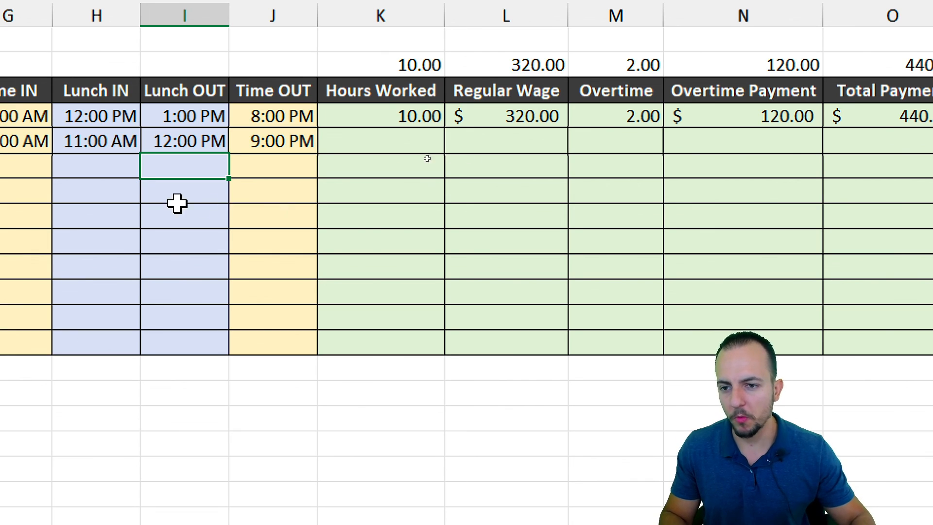
Copy the formulas in K4:O4 down to row 5 for the 1/2/2025 entry
click(201, 148)
drag(306, 119, 811, 127)
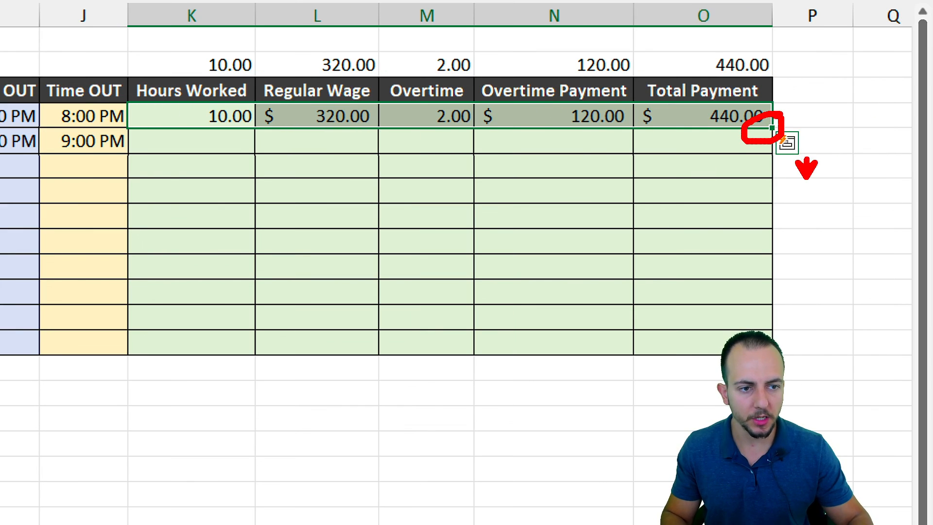
drag(773, 129, 773, 153)
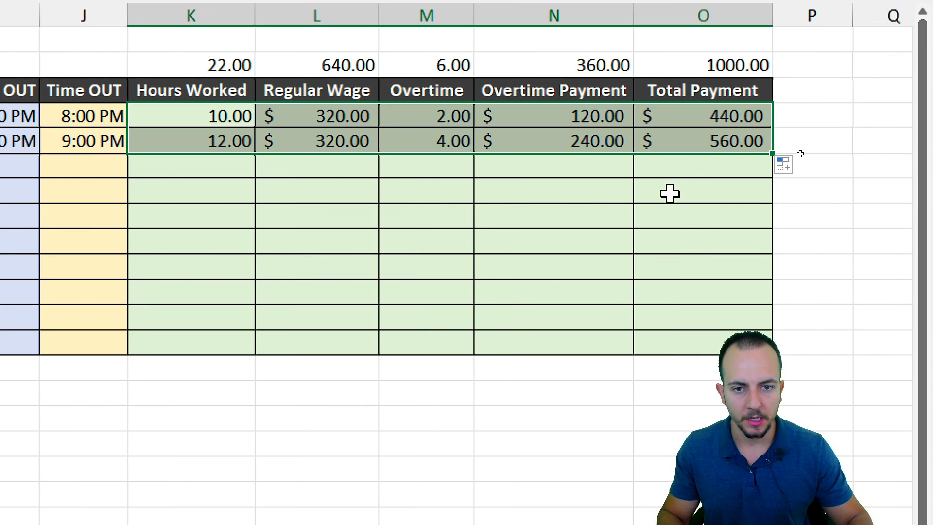
Check the column totals in row 2, from Hours Worked to Total Payment, against the two completed rows
click(189, 136)
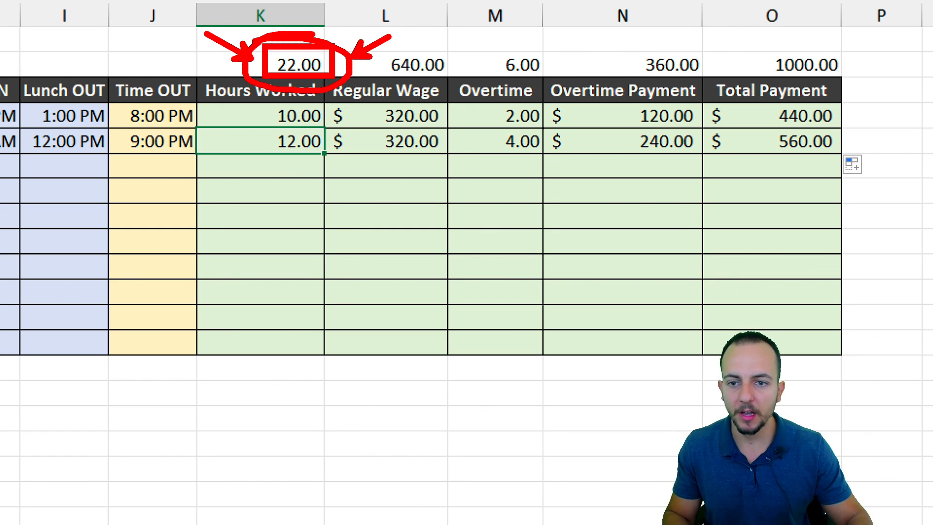
click(403, 68)
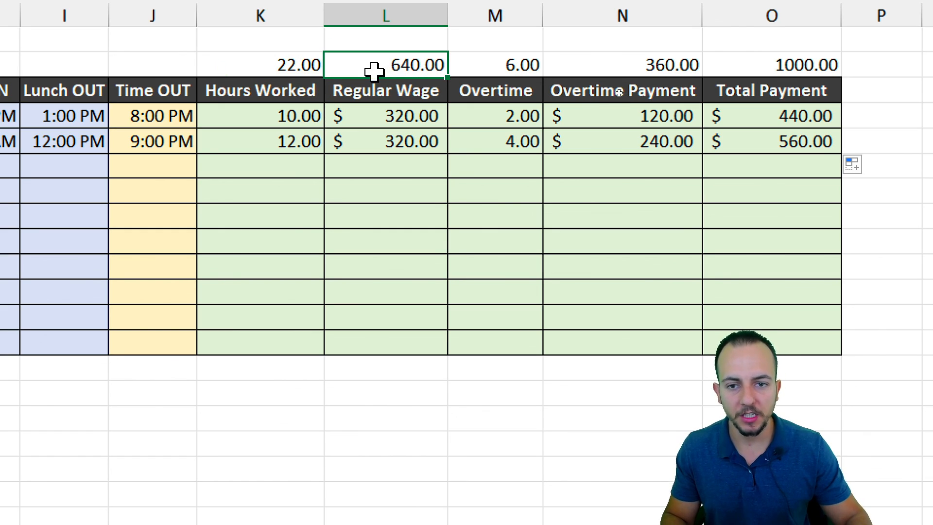
drag(428, 86, 417, 150)
scroll(797, 173, right, 1)
click(460, 70)
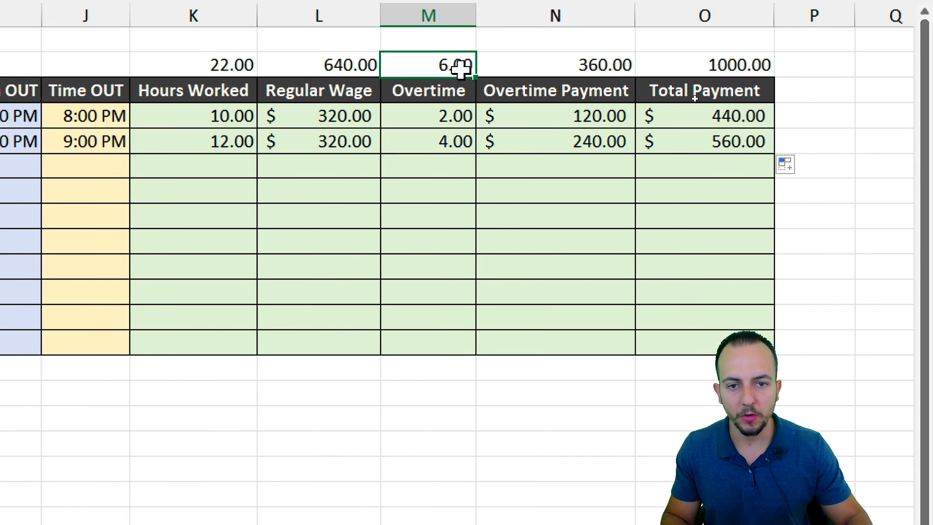
click(579, 69)
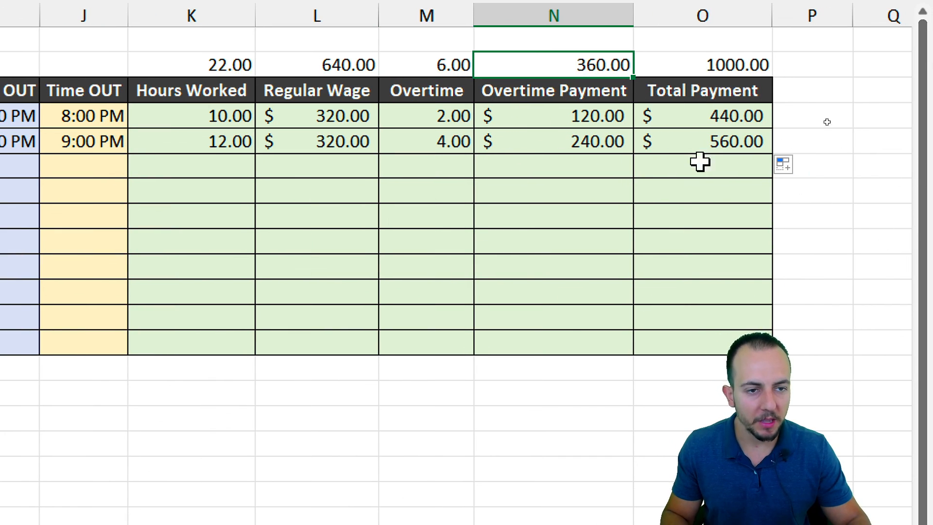
click(714, 72)
drag(683, 127, 699, 139)
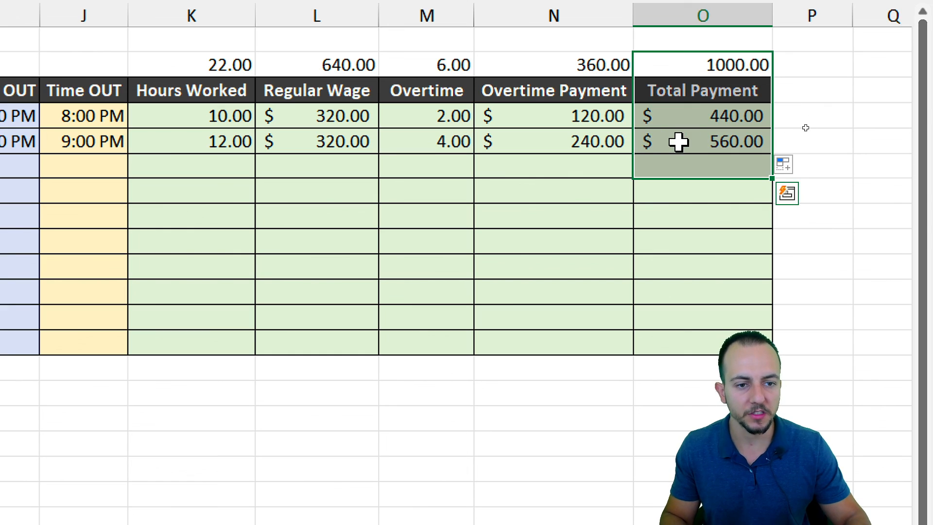
click(678, 141)
scroll(115, 239, left, 5)
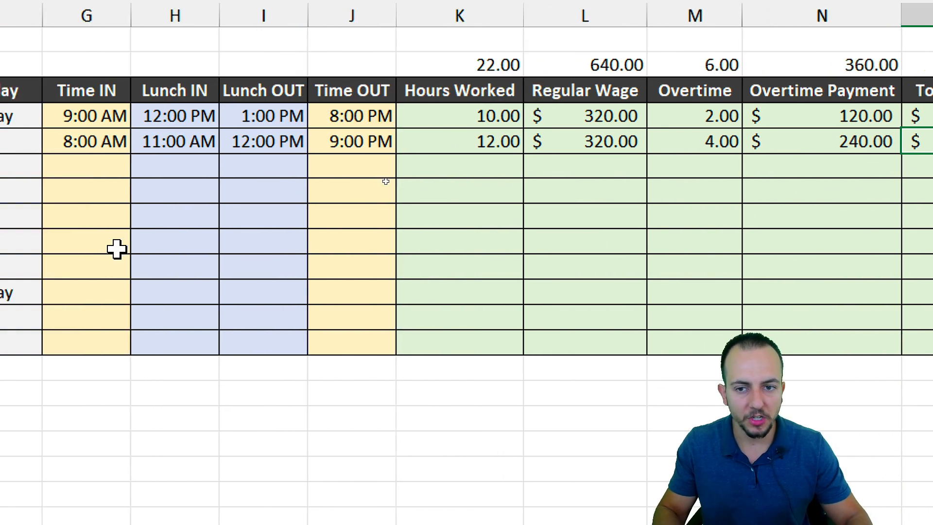